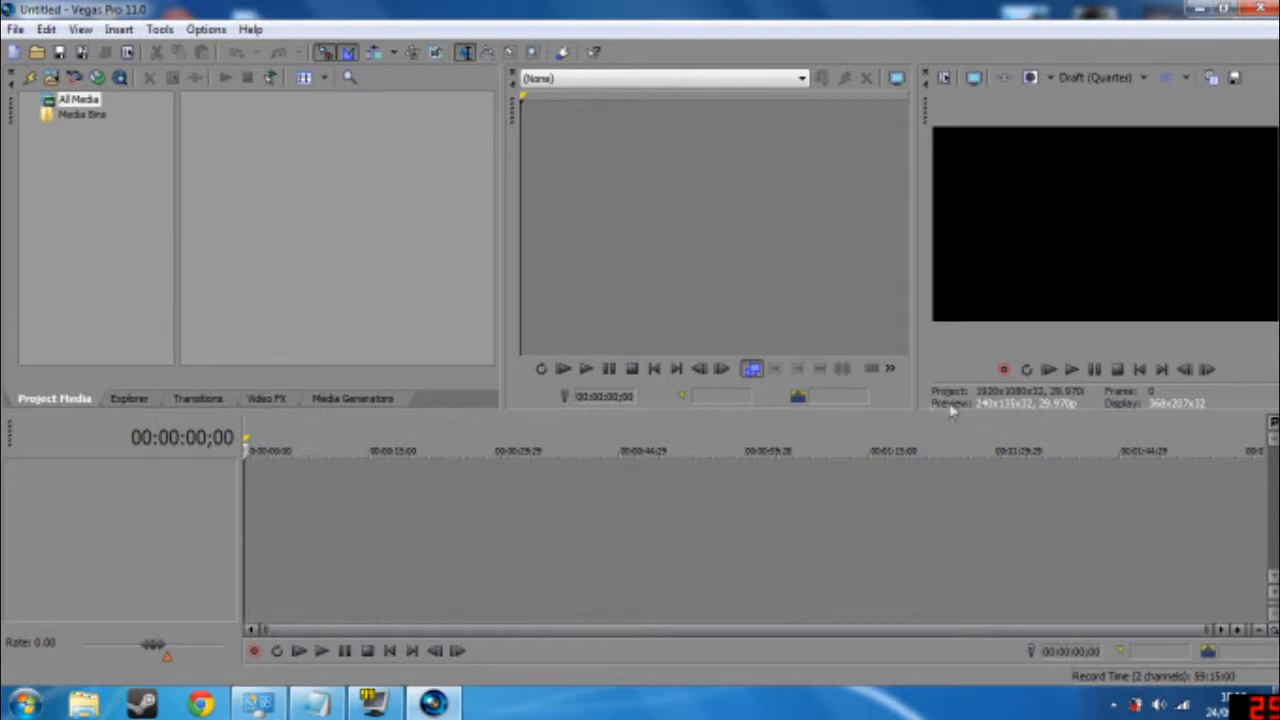
click(322, 443)
click(598, 443)
click(743, 443)
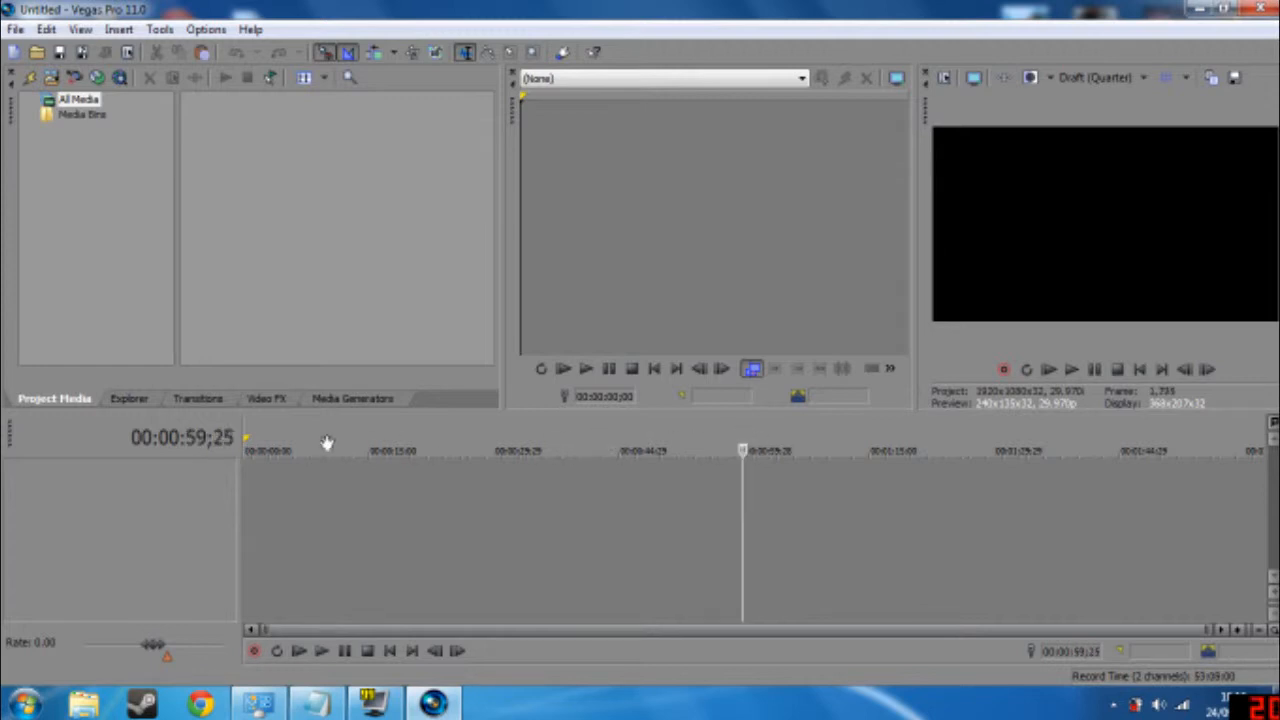
click(282, 443)
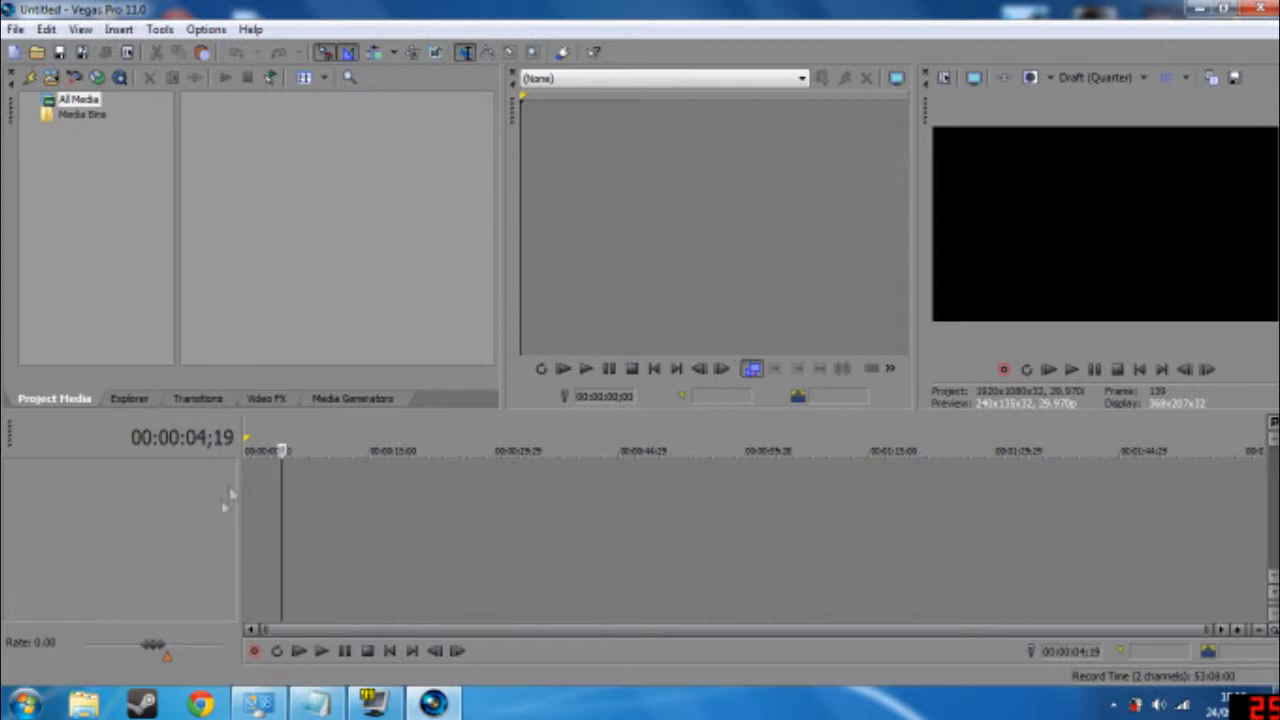
drag(271, 443, 247, 446)
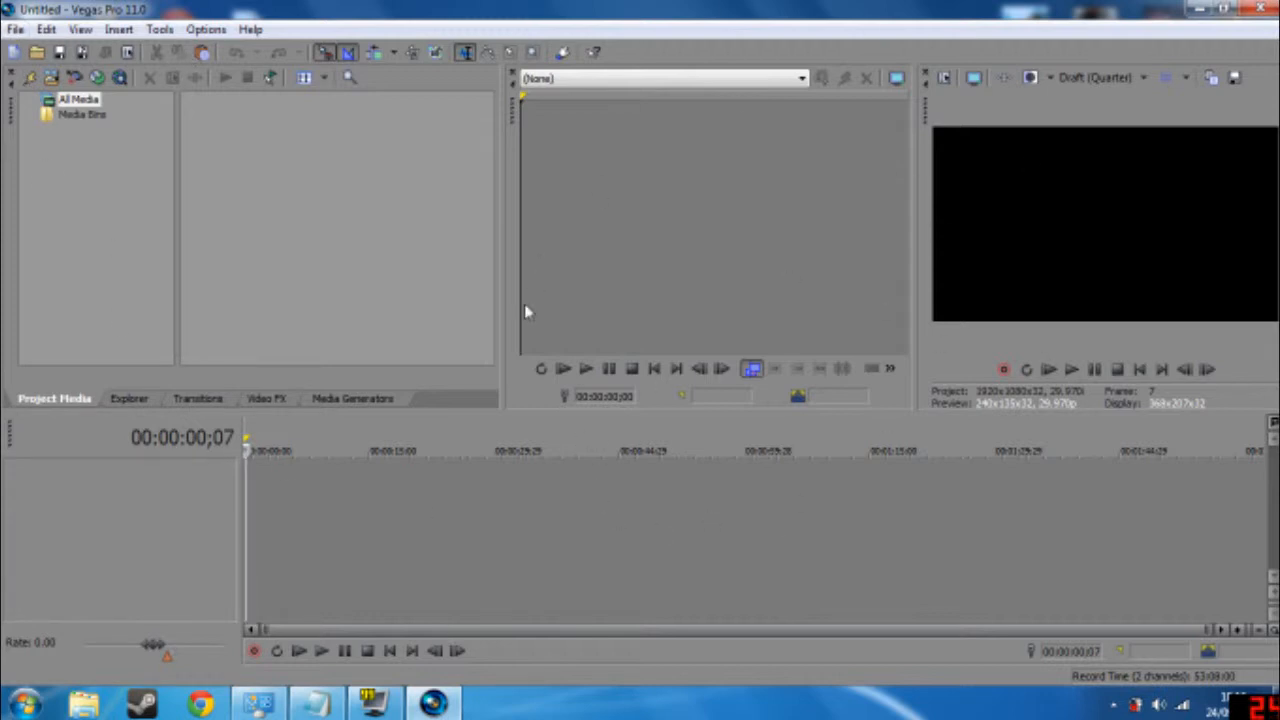
- Import the video "episode 5 i think" from the Pokemon folder of the Videos library into the project media
click(15, 30)
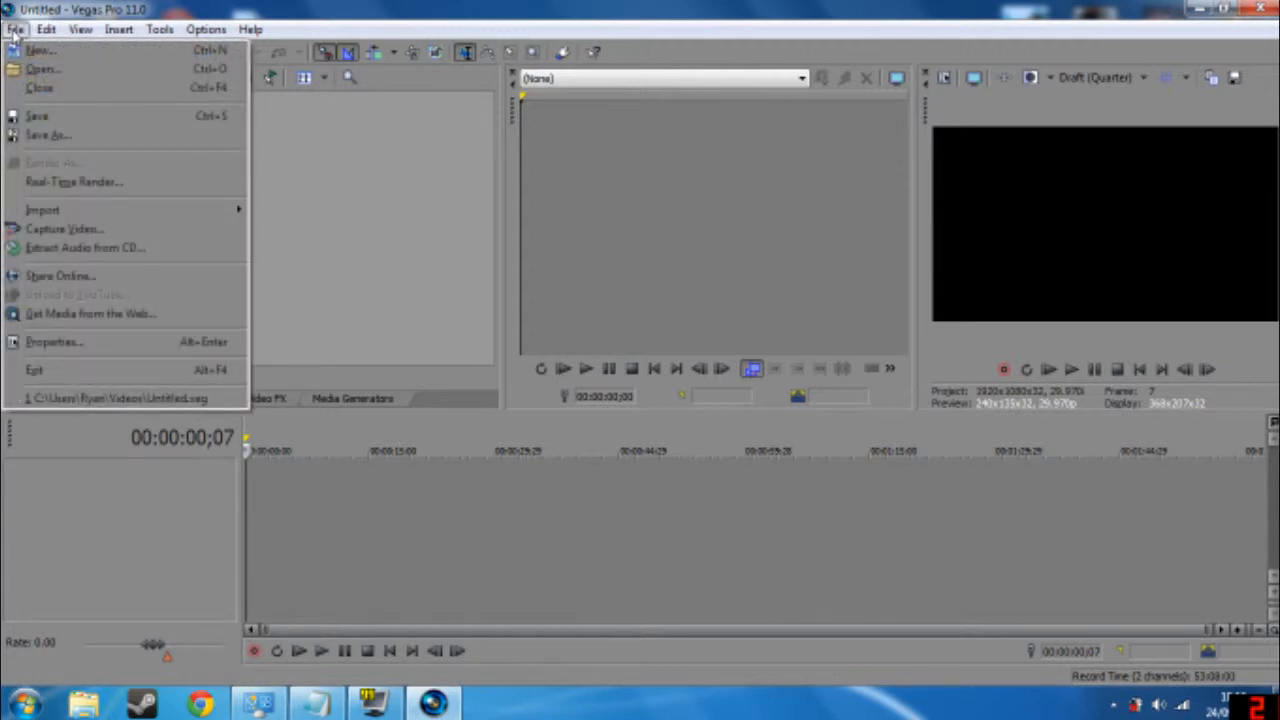
mouse_move(43, 210)
click(282, 211)
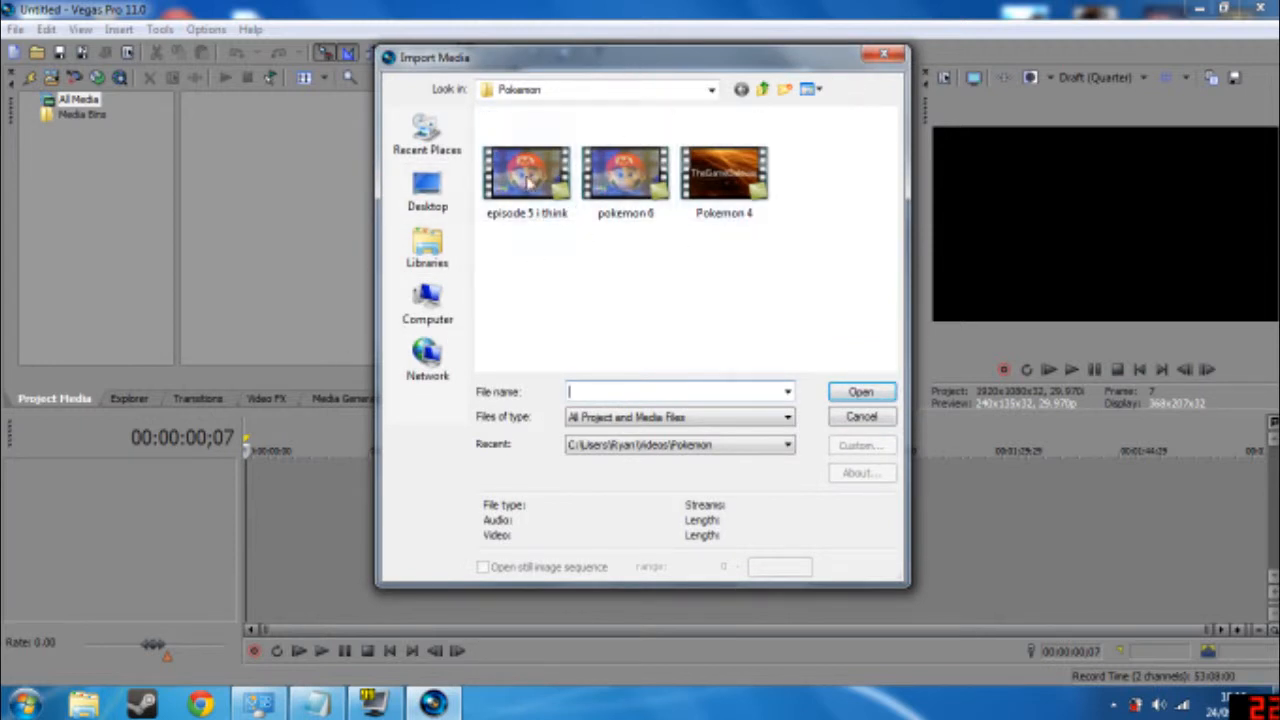
click(433, 245)
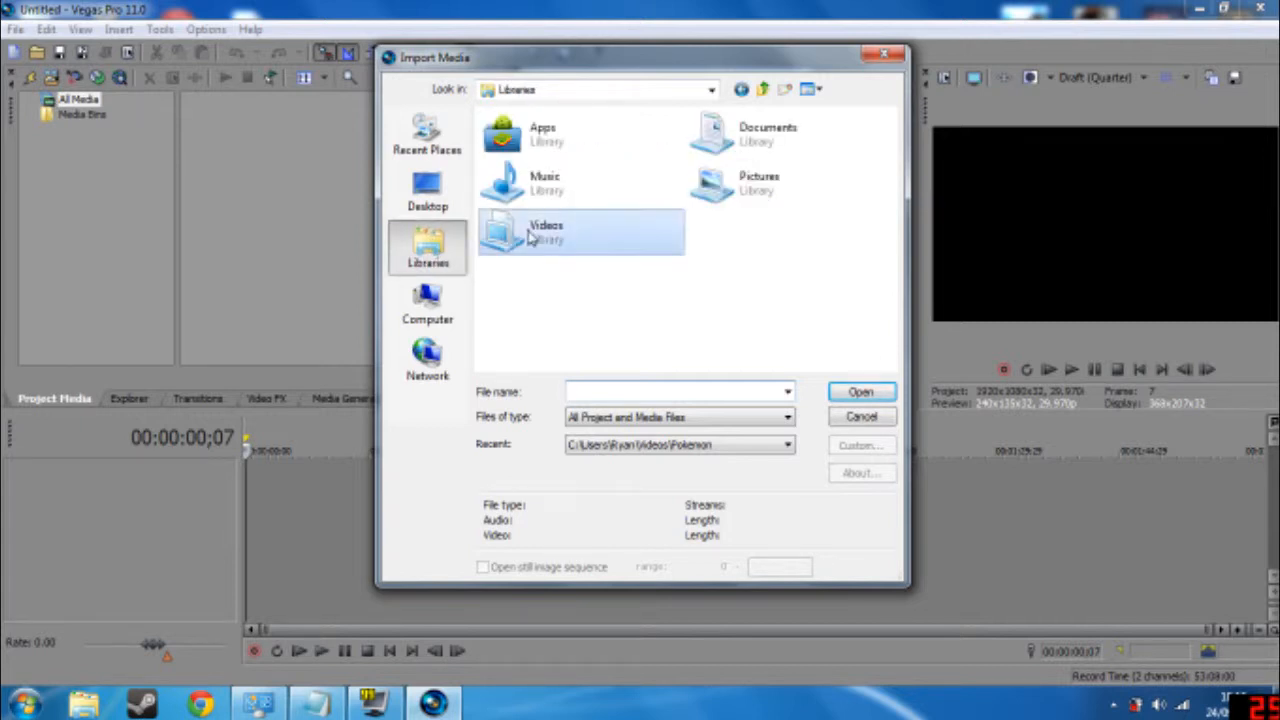
double_click(530, 232)
scroll(730, 230, down, 2)
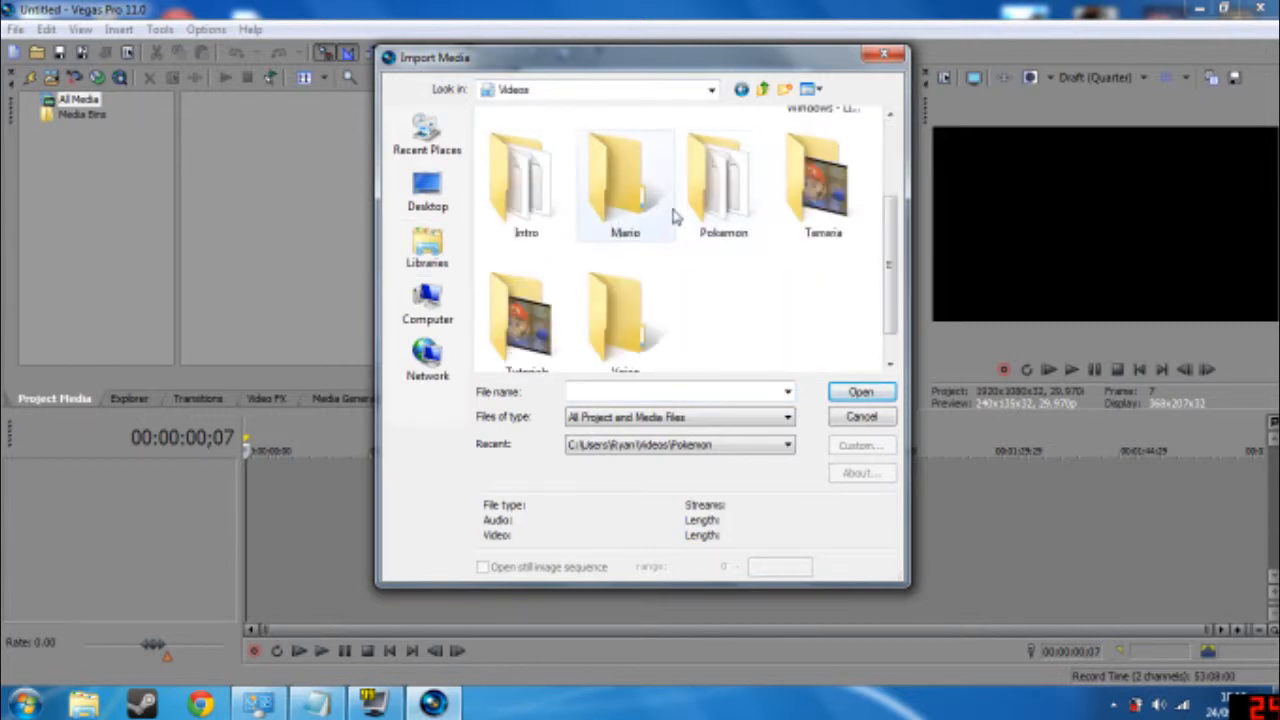
double_click(716, 205)
click(568, 186)
double_click(560, 190)
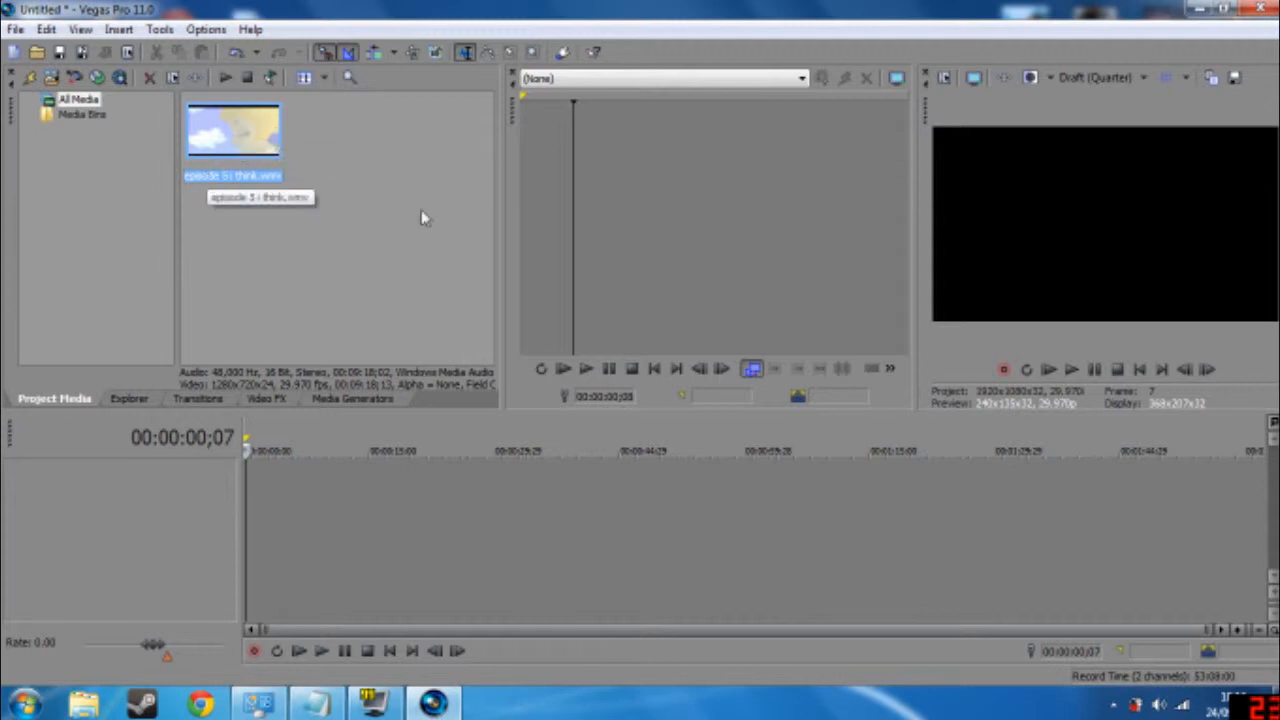
- Place the "episode 5 i think" clip at the start of the empty timeline and play its opening seconds
click(1071, 369)
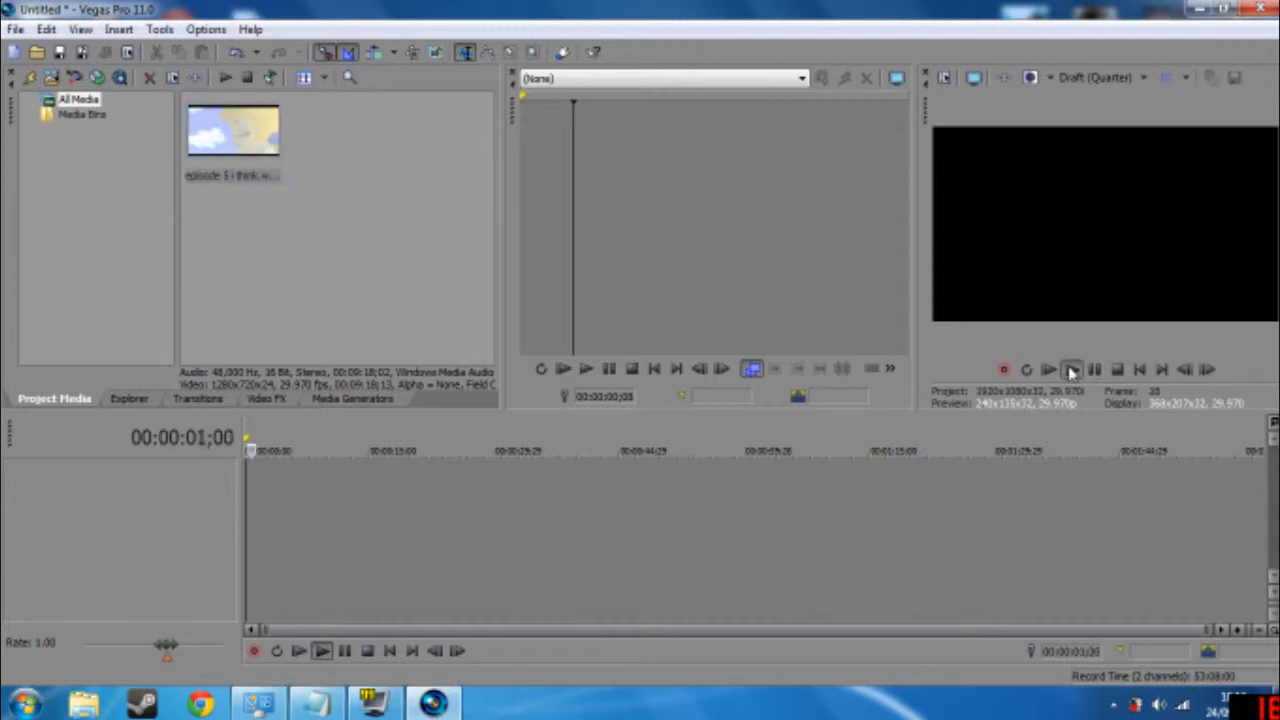
click(1094, 369)
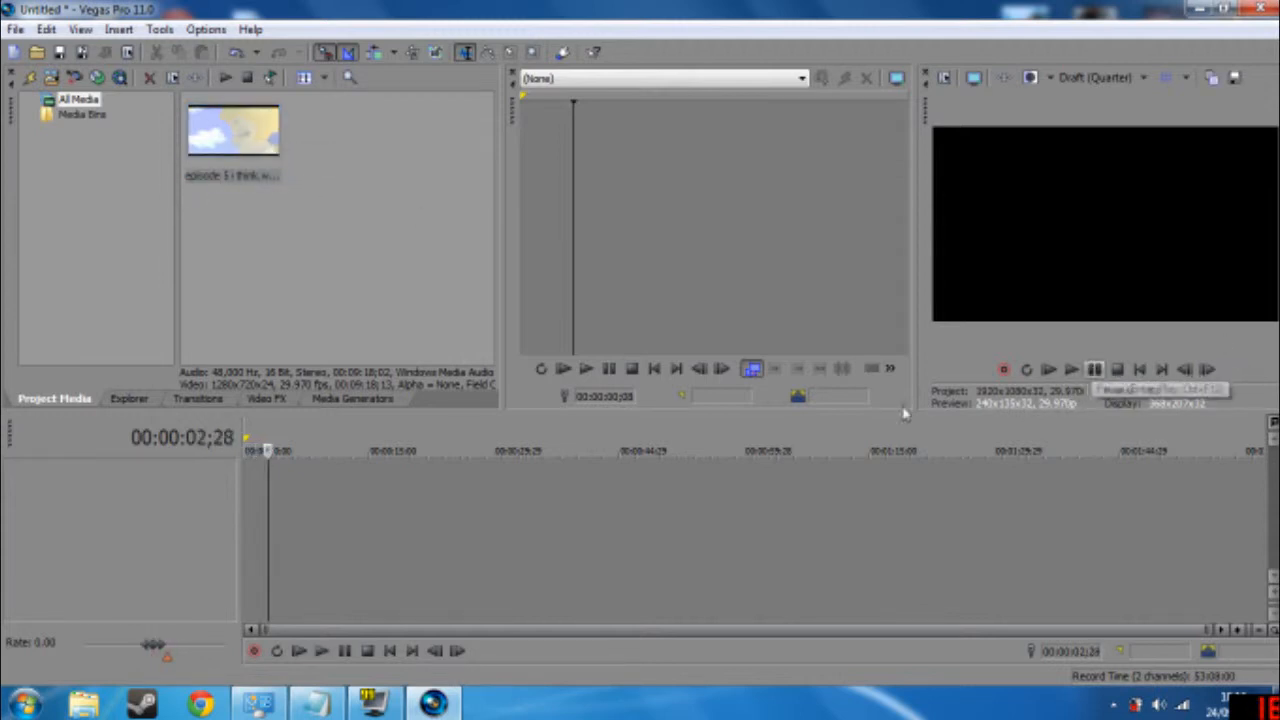
drag(233, 130, 255, 515)
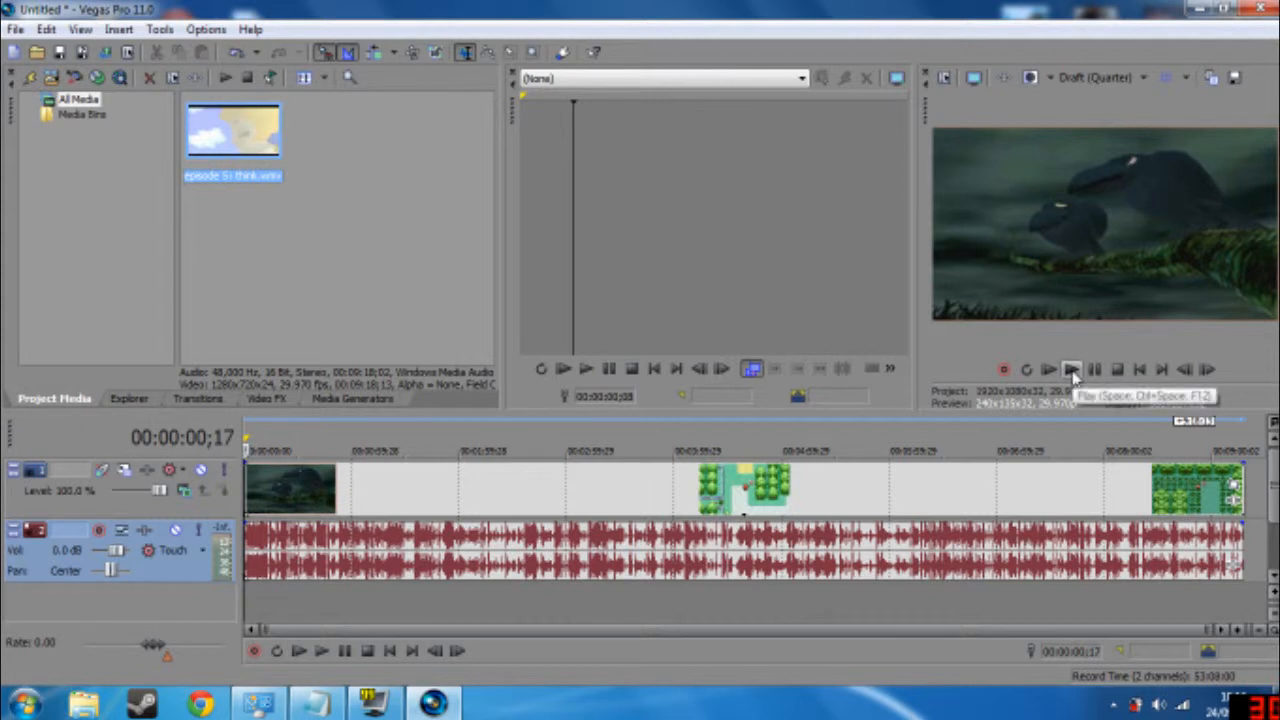
click(1073, 372)
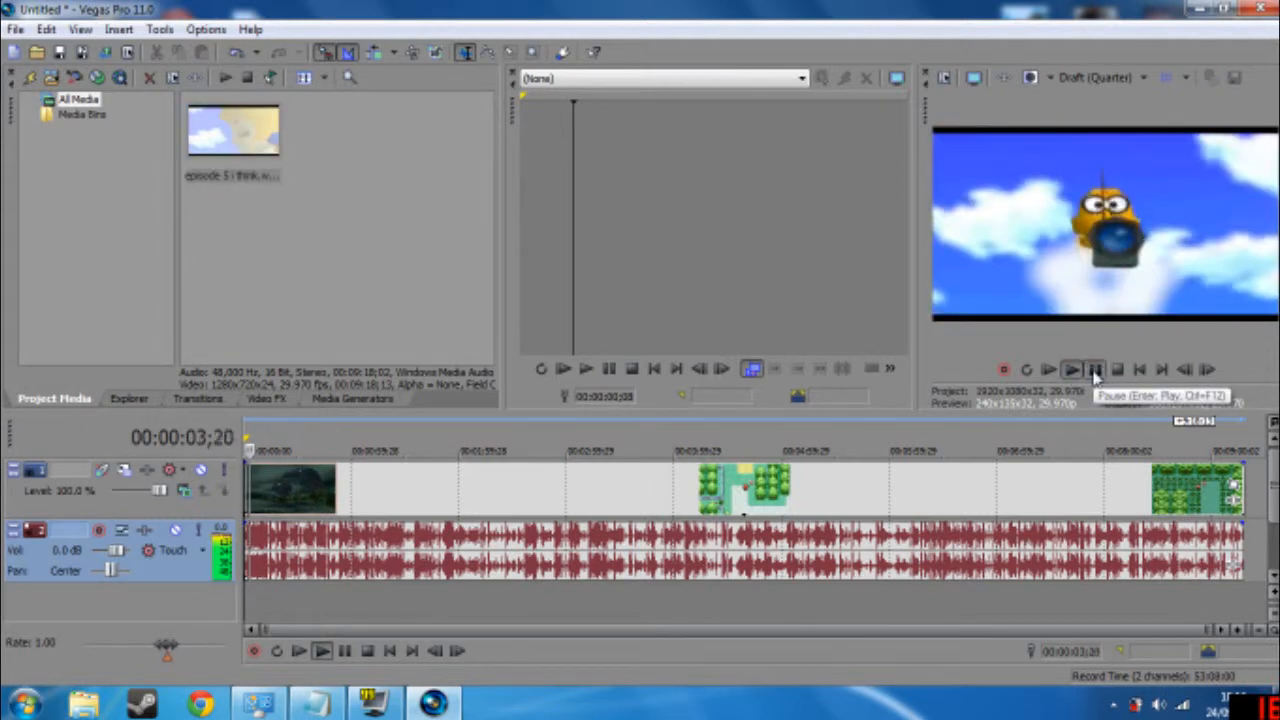
click(1095, 372)
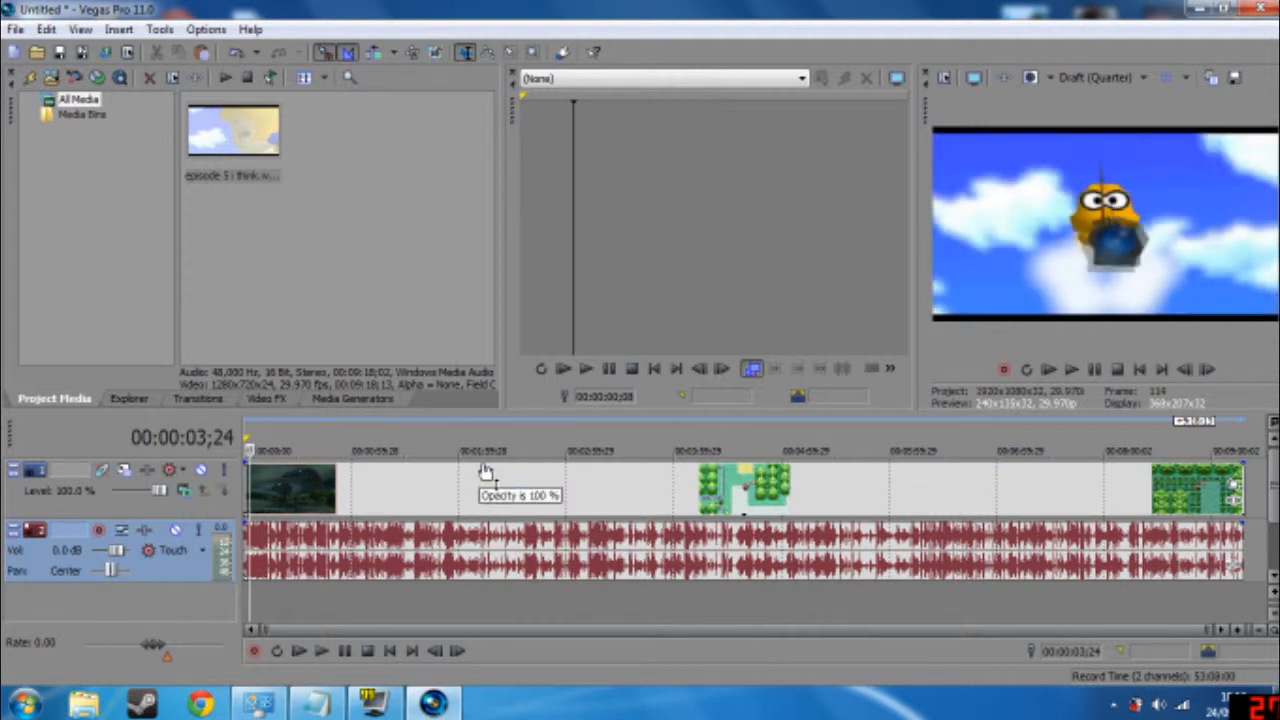
- Lower the video event's opacity to almost zero and restore it to 100 %
drag(485, 472, 489, 523)
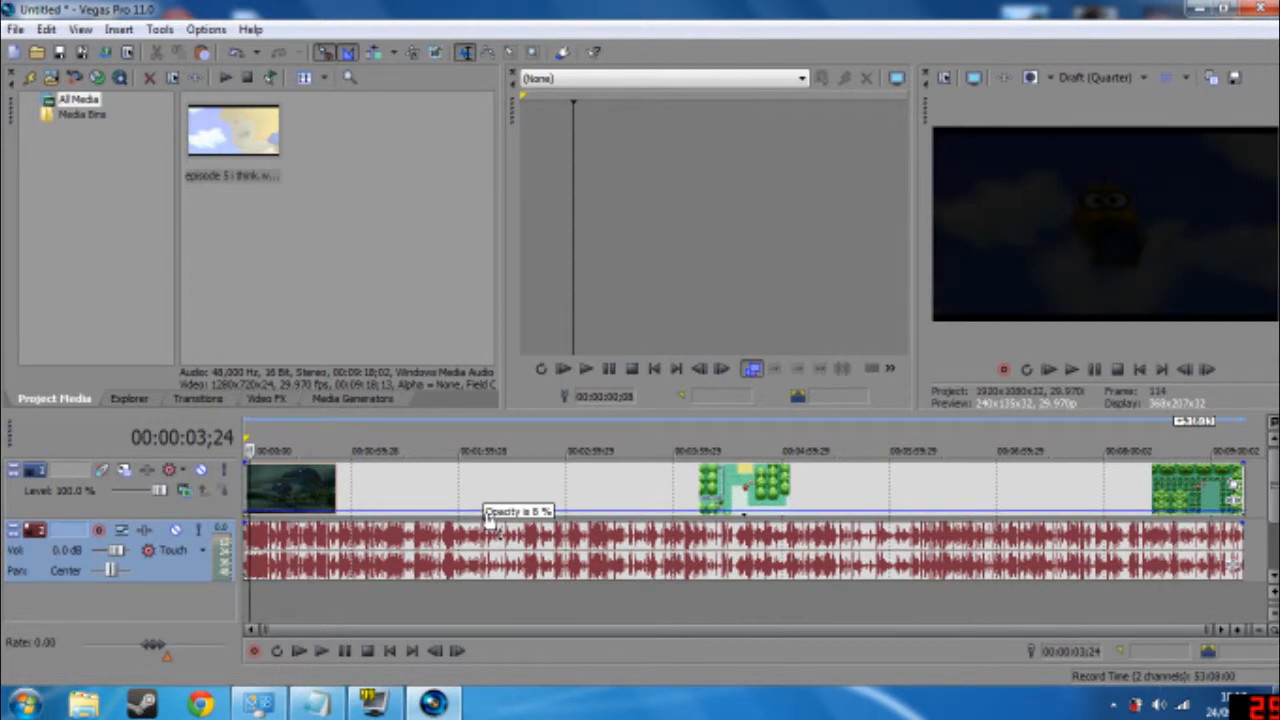
drag(489, 523, 514, 463)
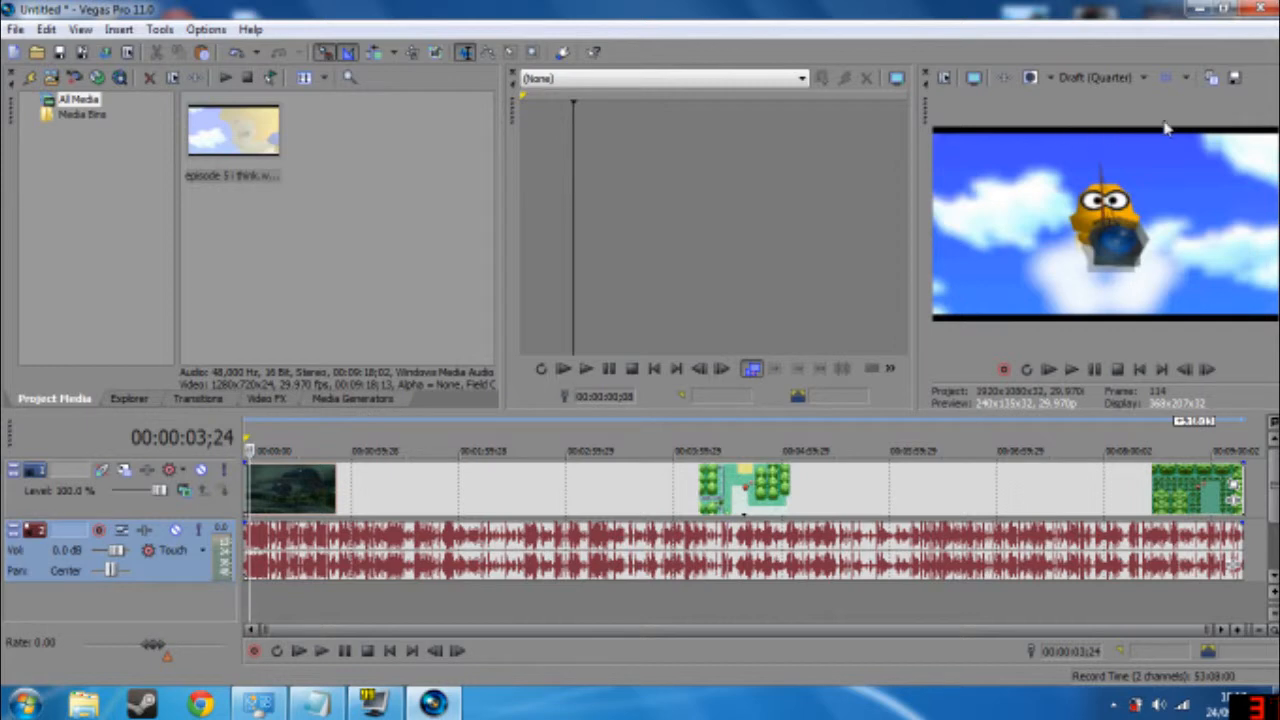
- Turn off Maintain aspect ratio for the video event and check the picture around the one-minute mark
right_click(445, 487)
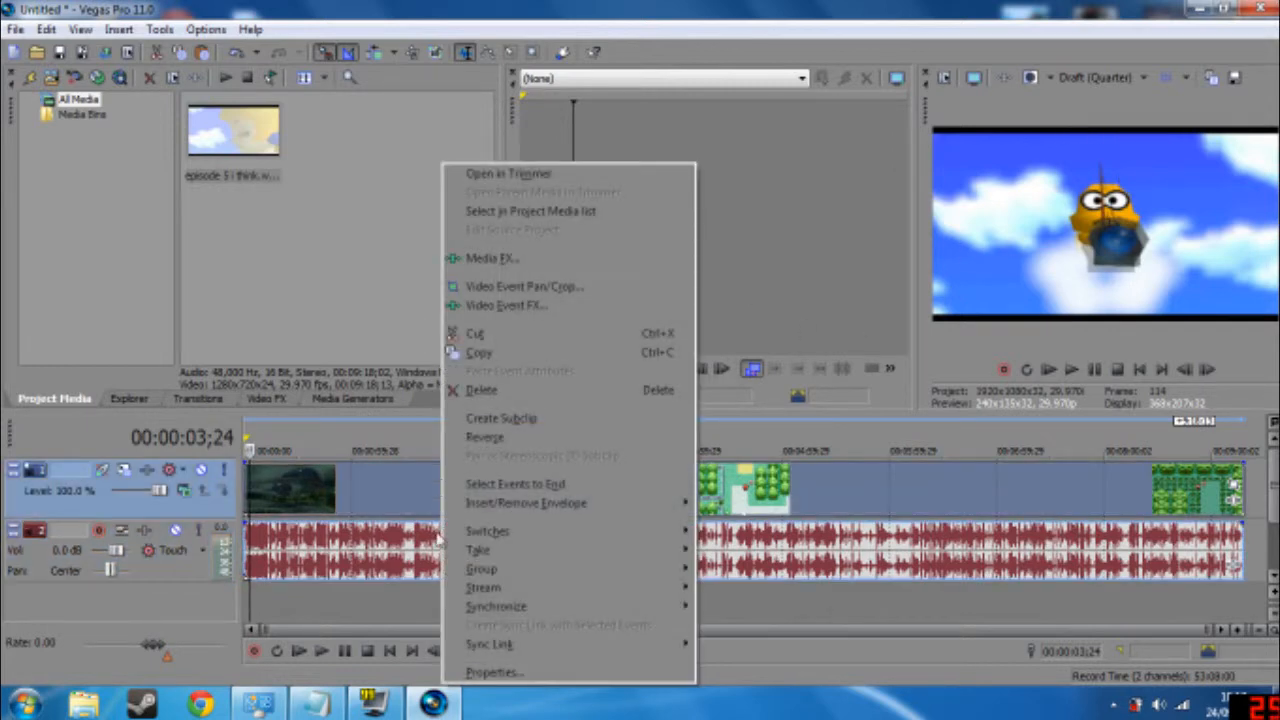
click(553, 676)
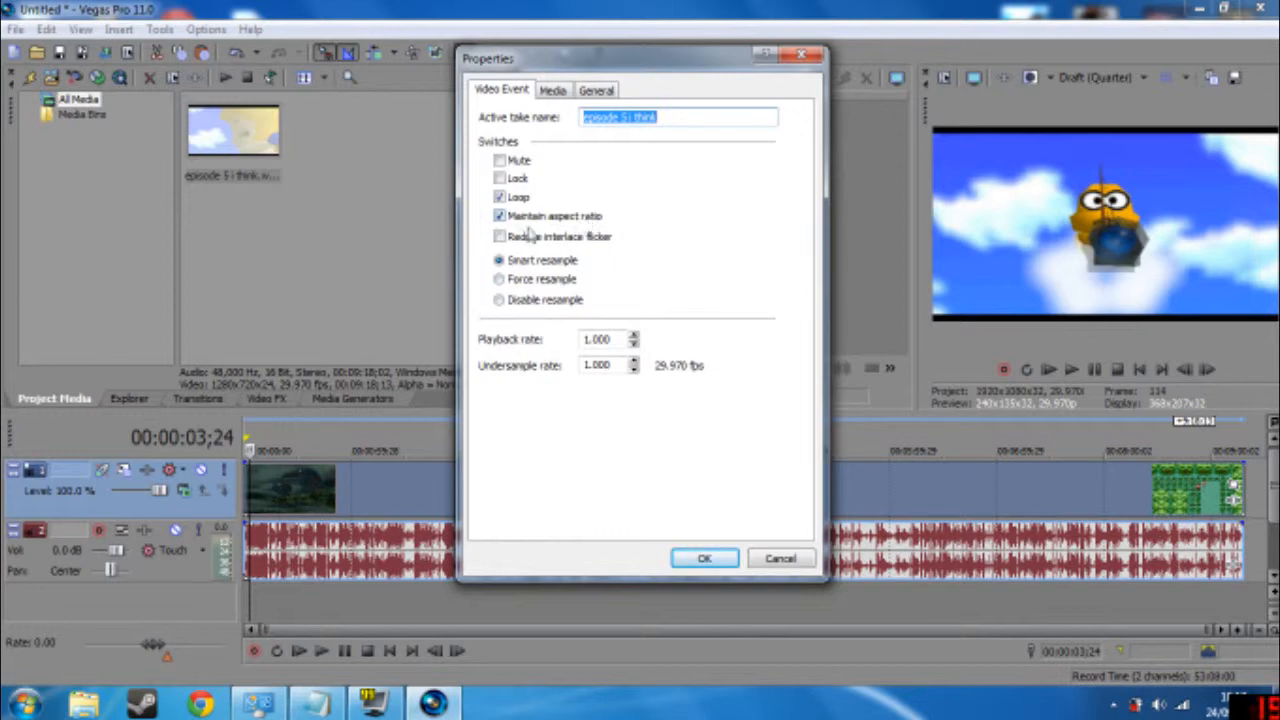
click(500, 216)
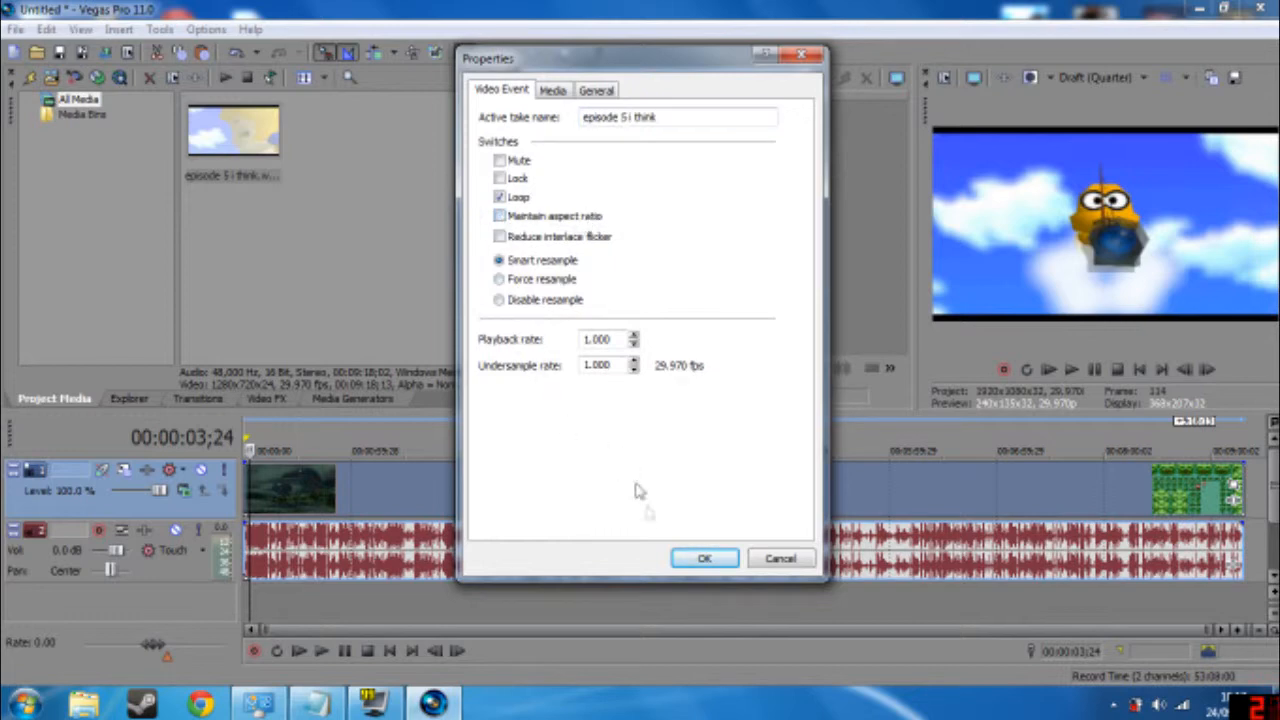
click(700, 558)
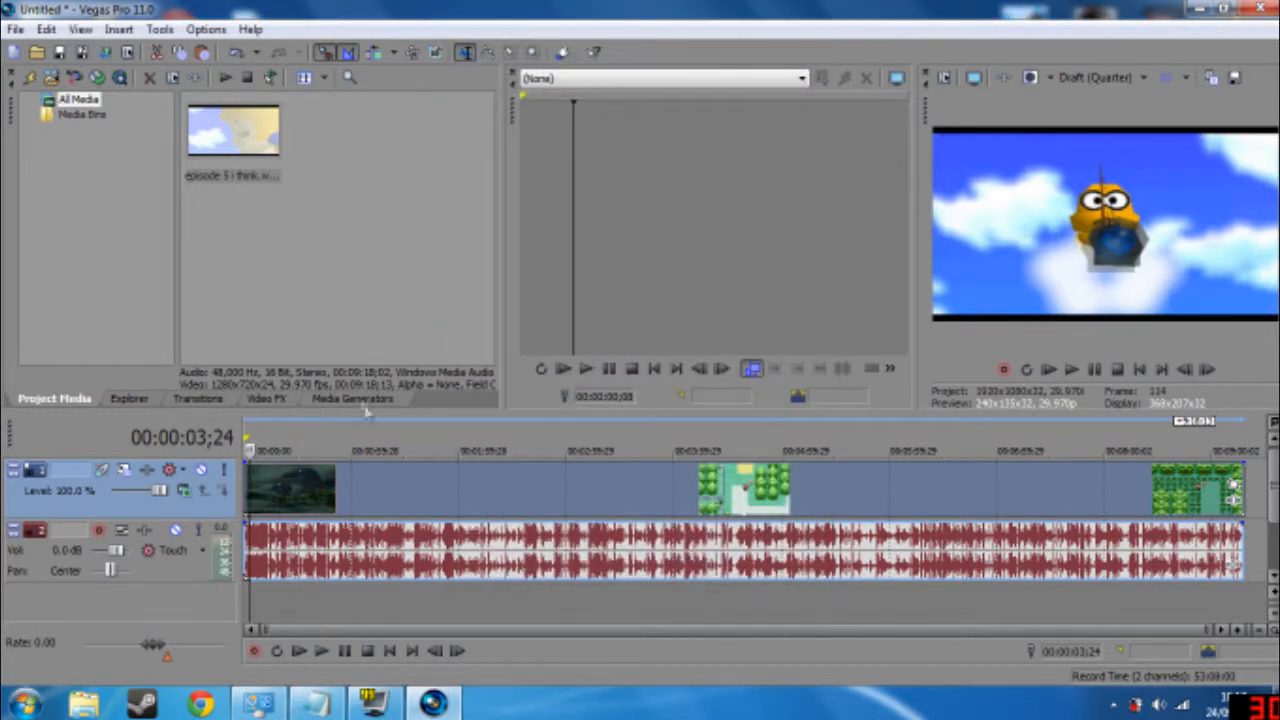
click(348, 440)
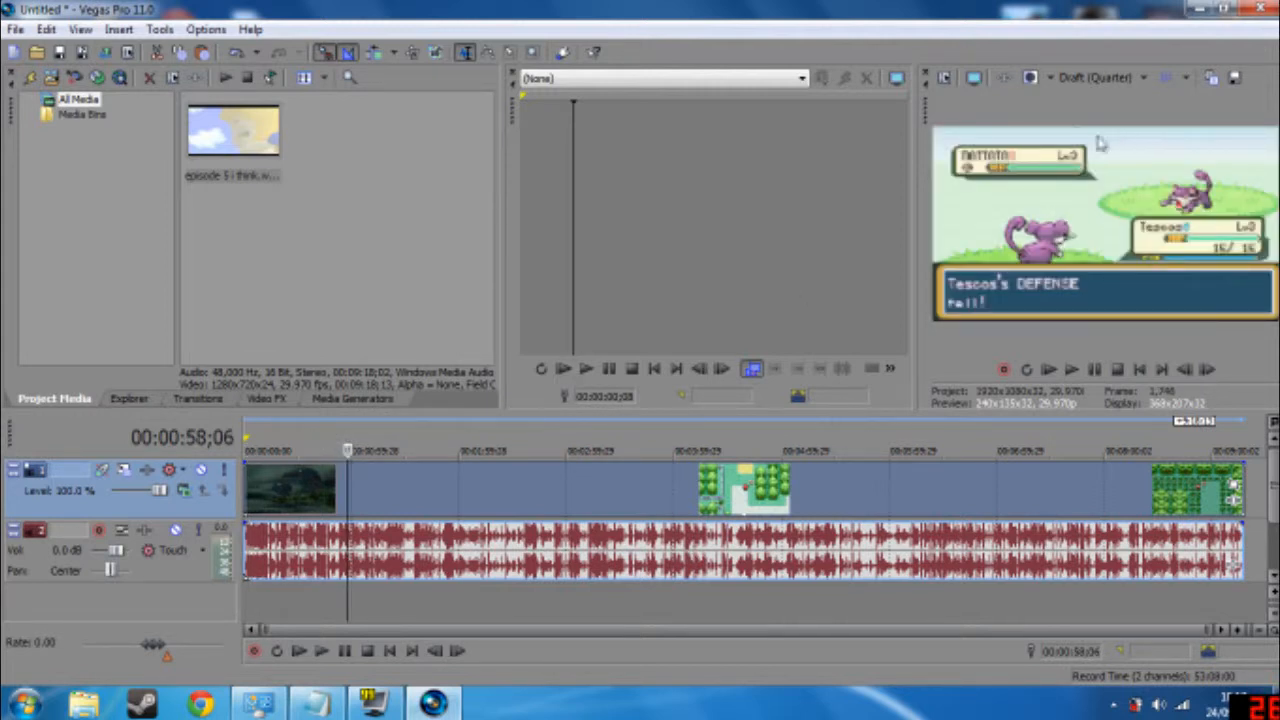
click(406, 436)
click(358, 440)
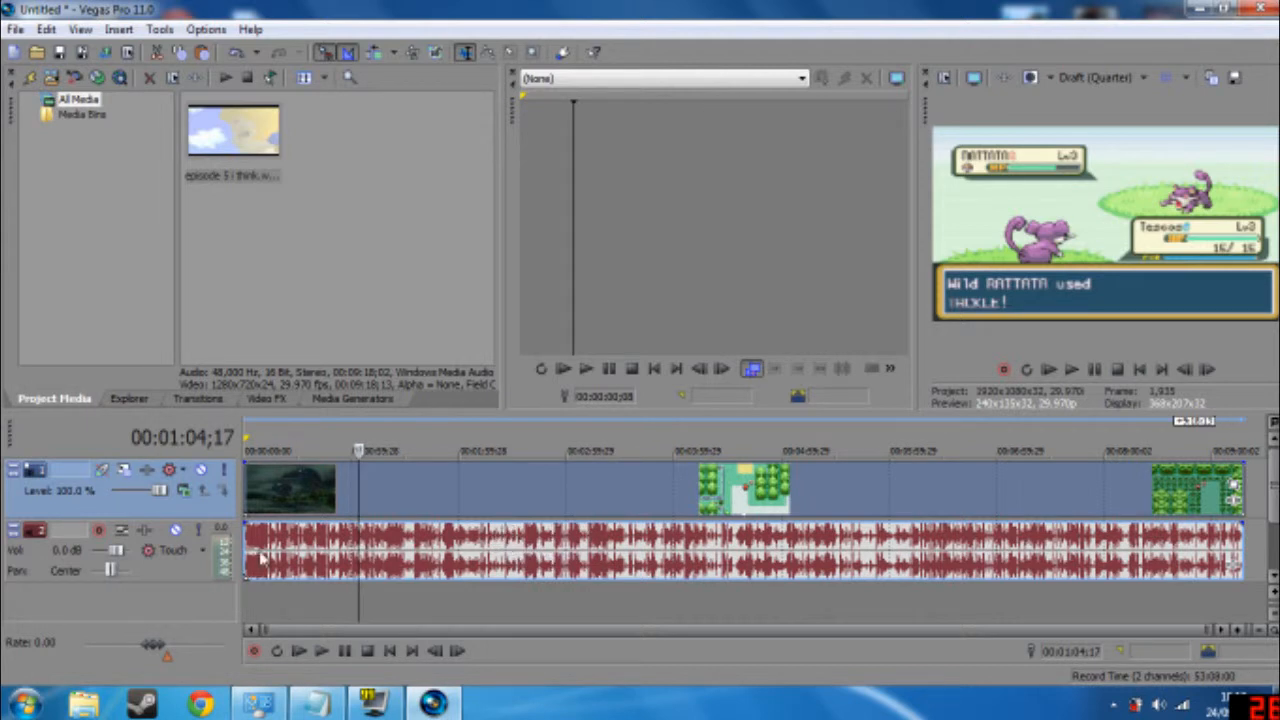
- Lower the audio event's gain, restore it to 0.0 dB and play a moment of the sound
drag(600, 523, 601, 553)
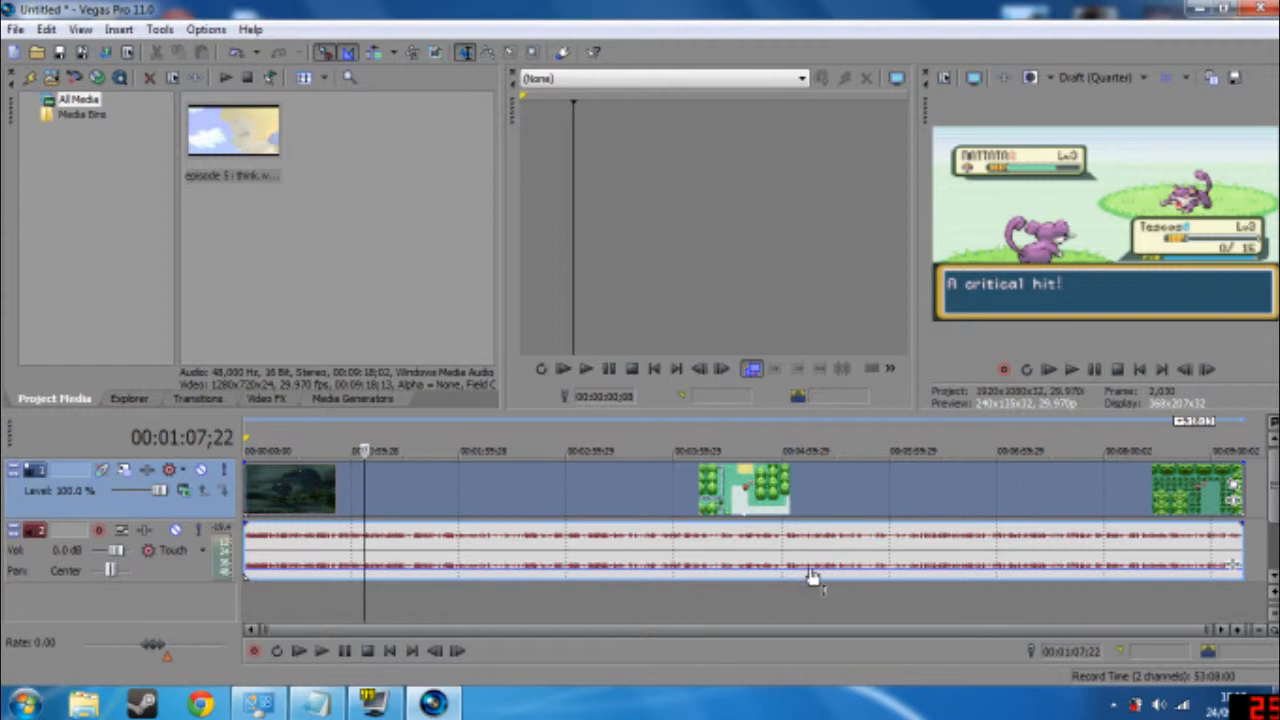
drag(813, 575, 822, 507)
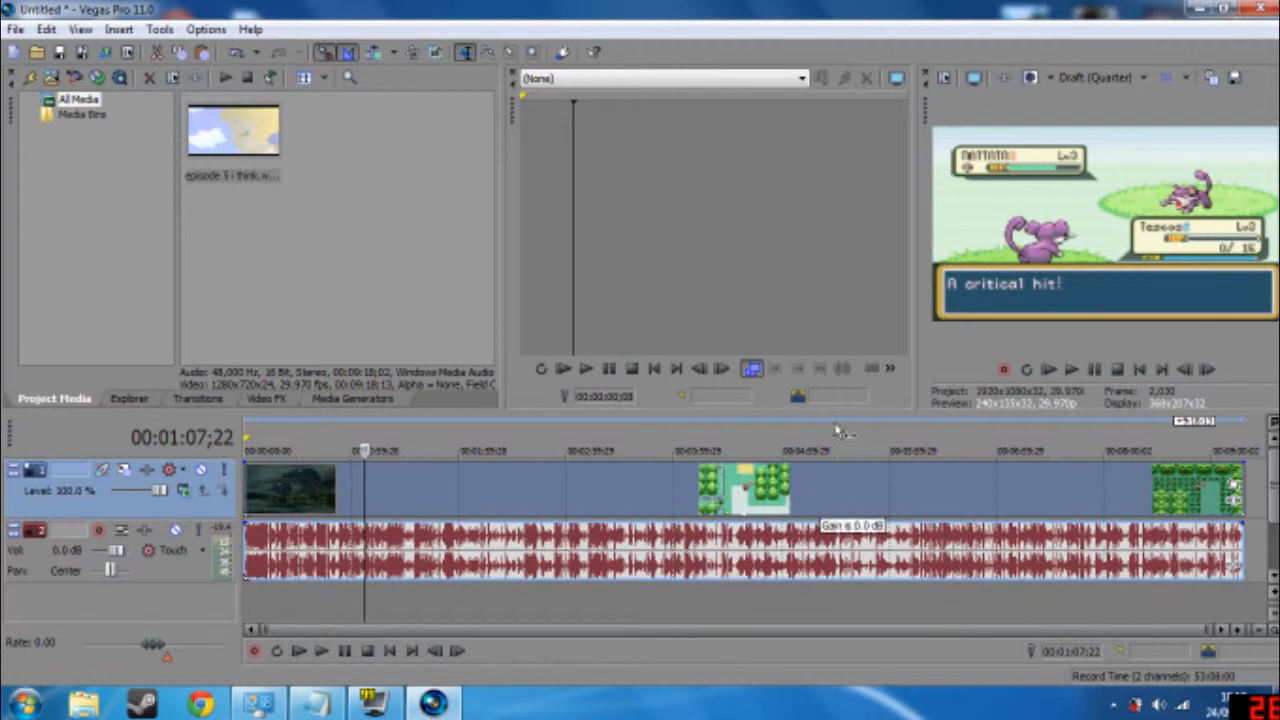
click(1069, 374)
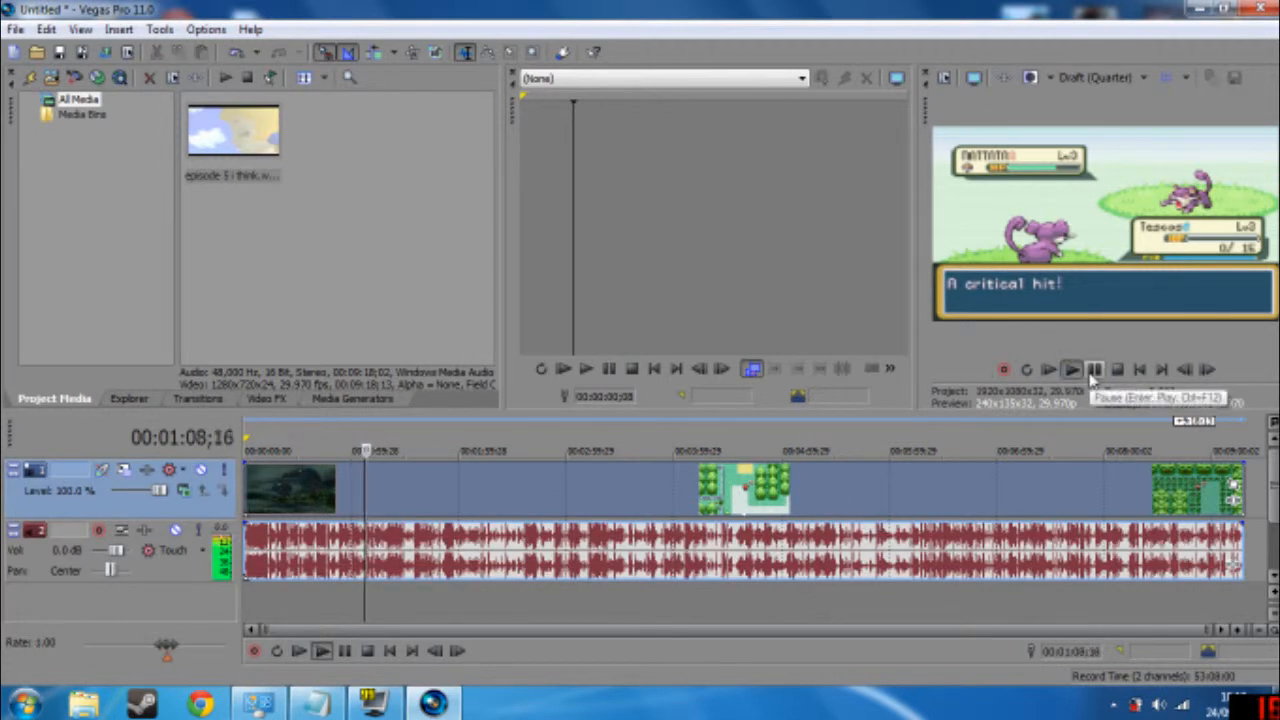
click(1094, 369)
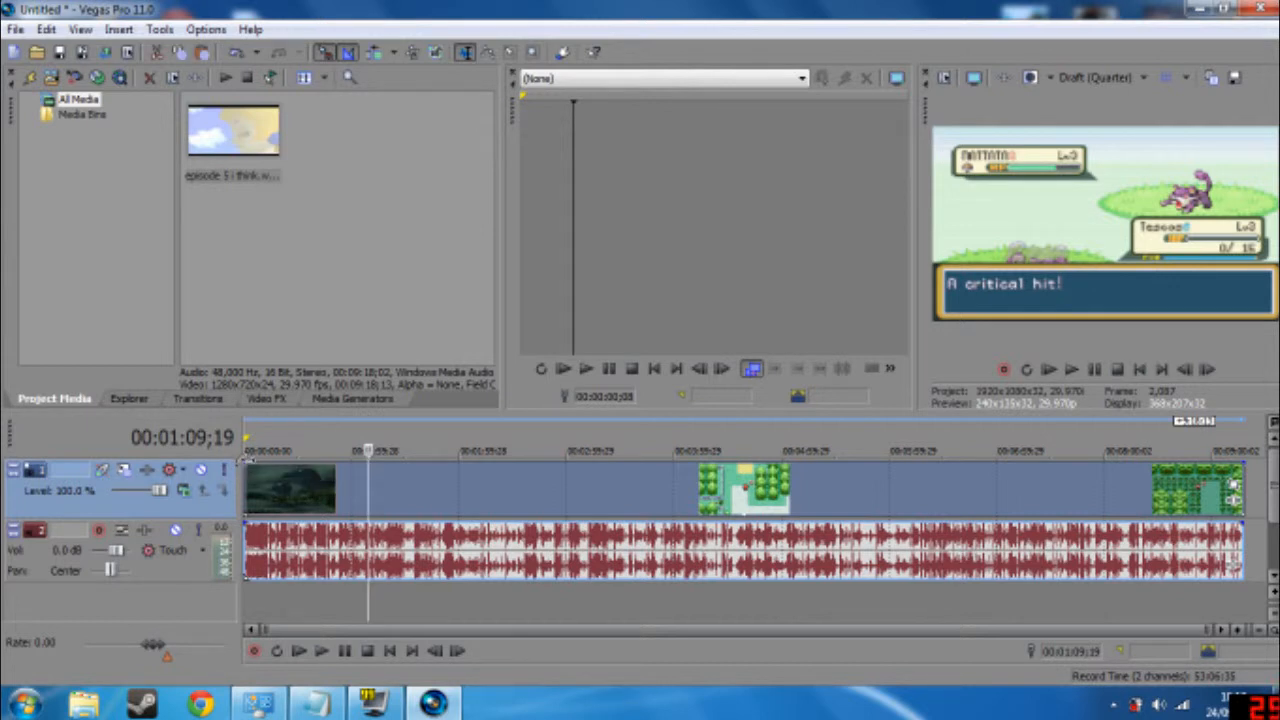
- Add a short fade-in at the start of the video event and play it from the beginning
drag(242, 457, 265, 488)
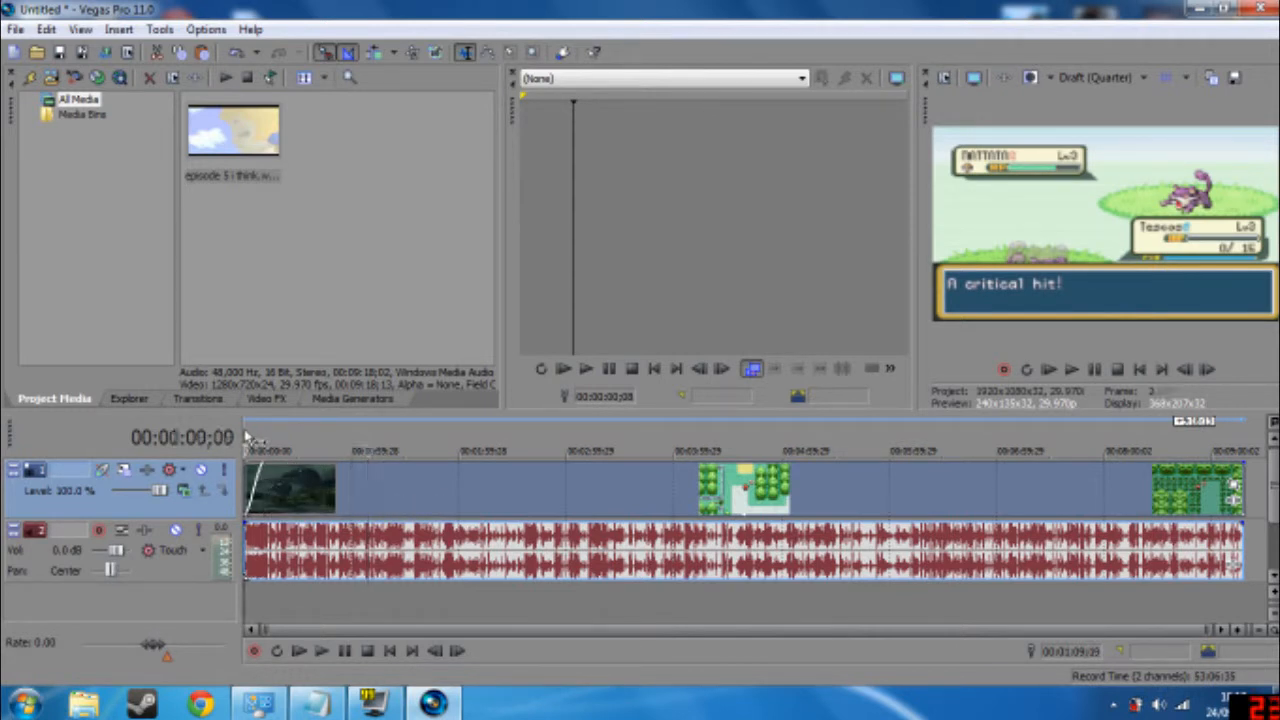
click(250, 440)
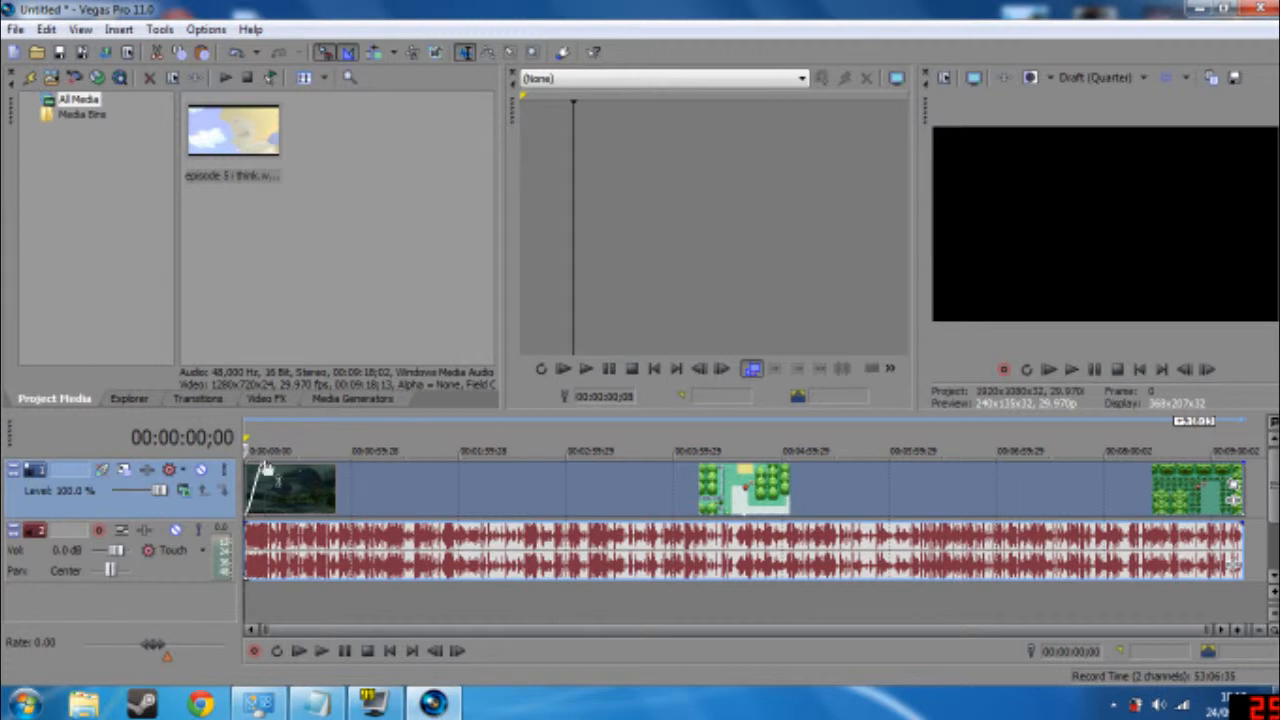
drag(268, 470, 248, 466)
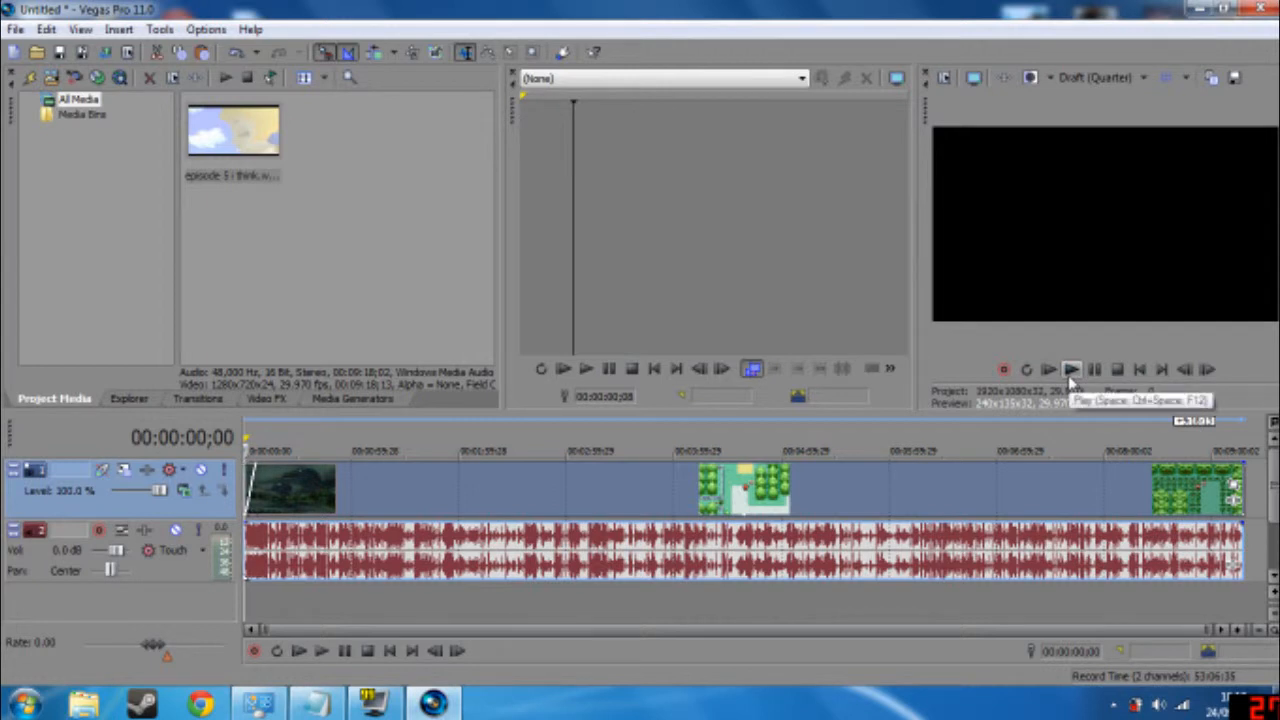
click(1070, 376)
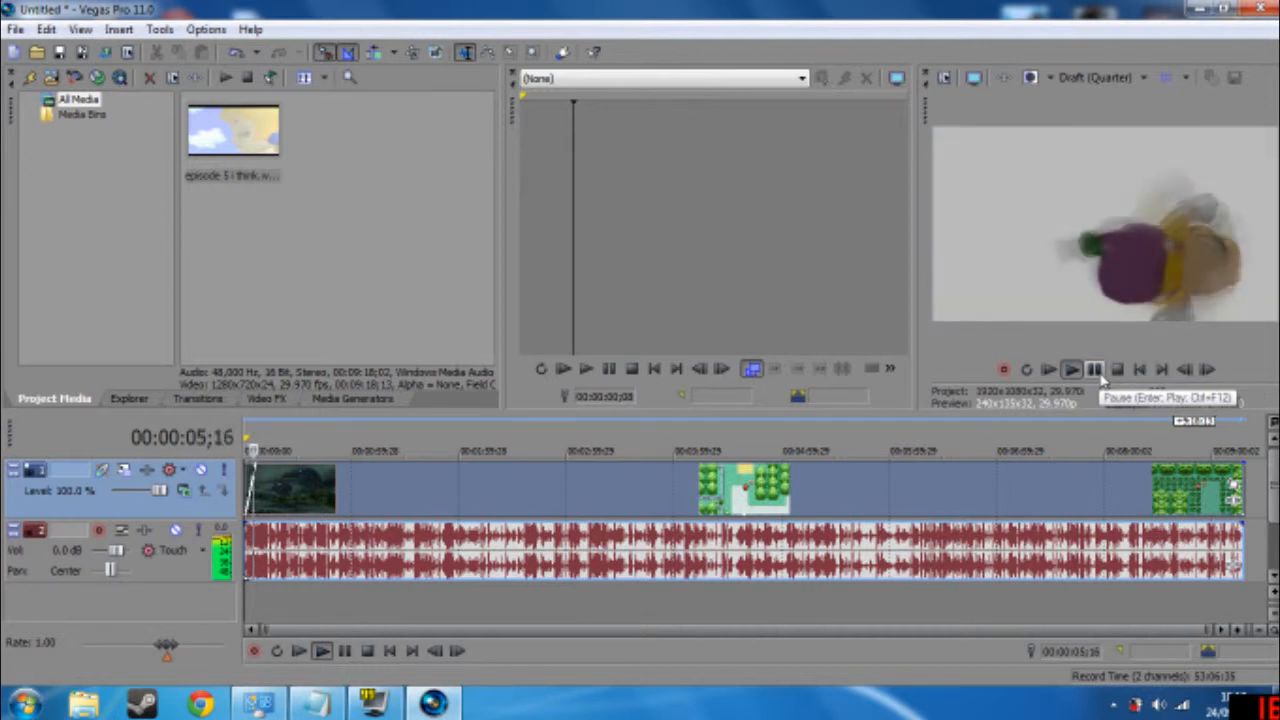
click(1097, 372)
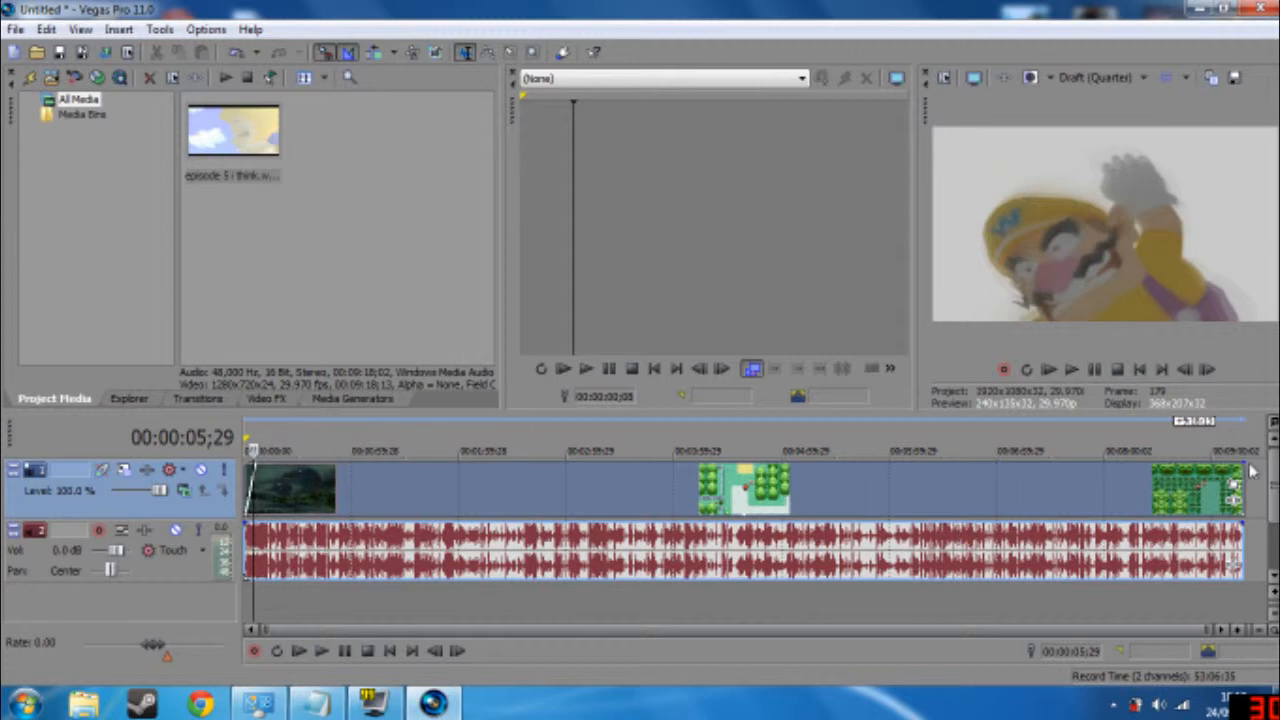
- Add a short fade-out at the end of the video event and play the clip's closing seconds
drag(1250, 455, 1211, 462)
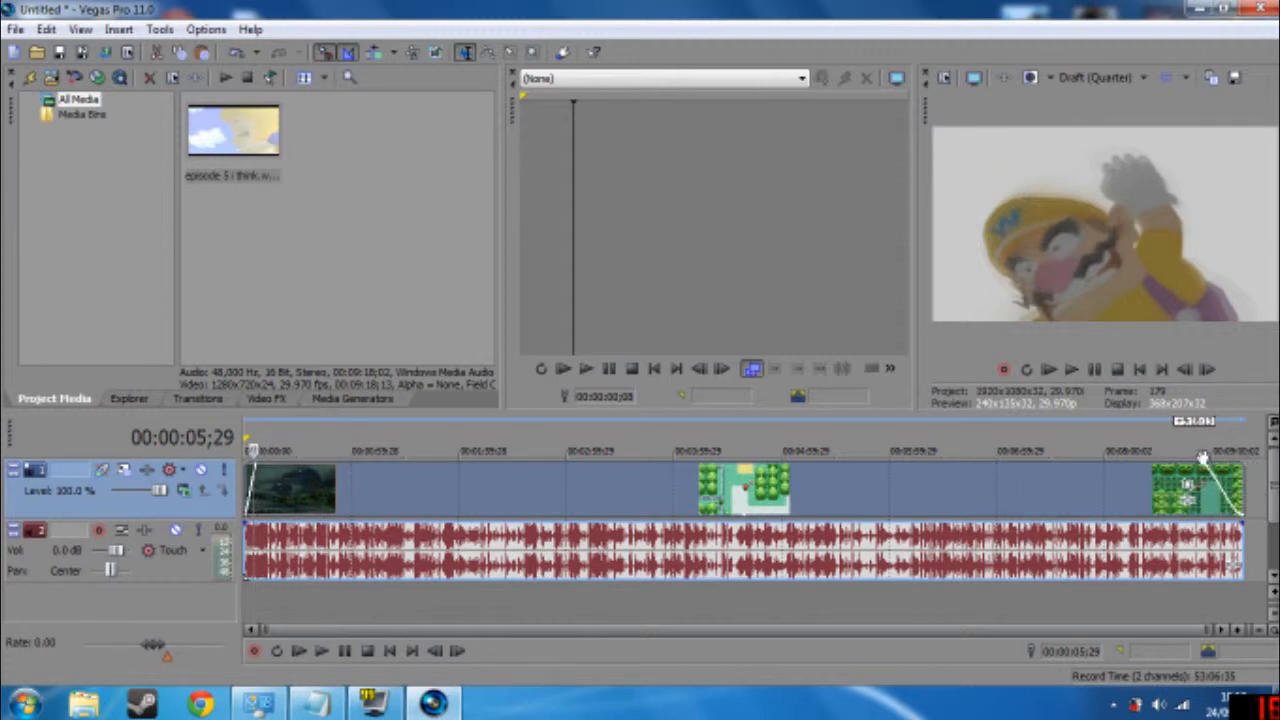
click(1201, 451)
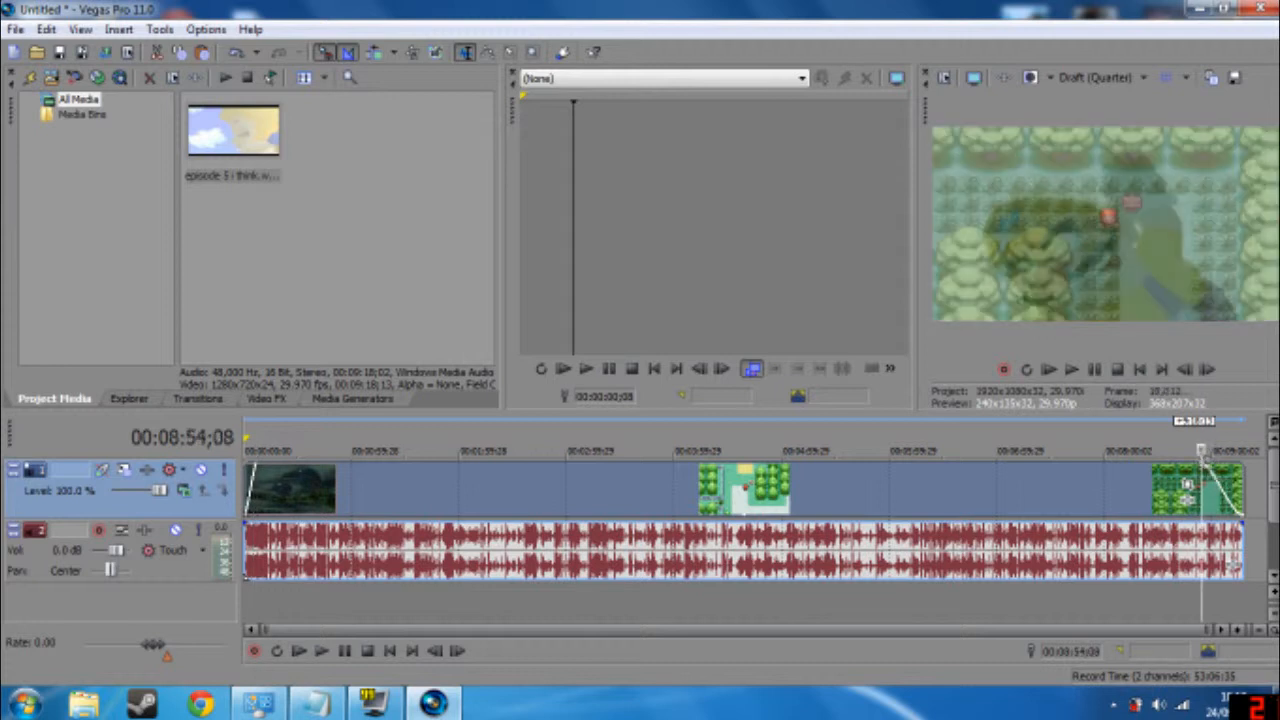
drag(1204, 461, 1233, 463)
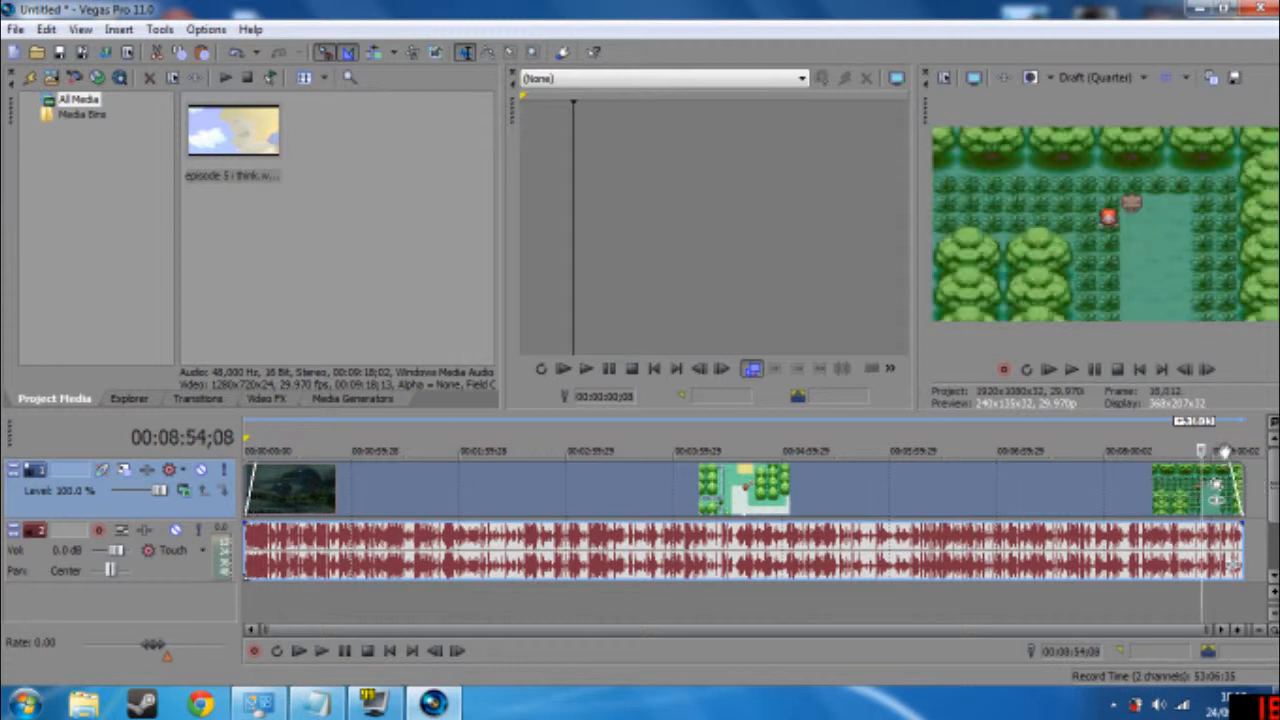
click(1220, 444)
click(1228, 441)
click(1223, 442)
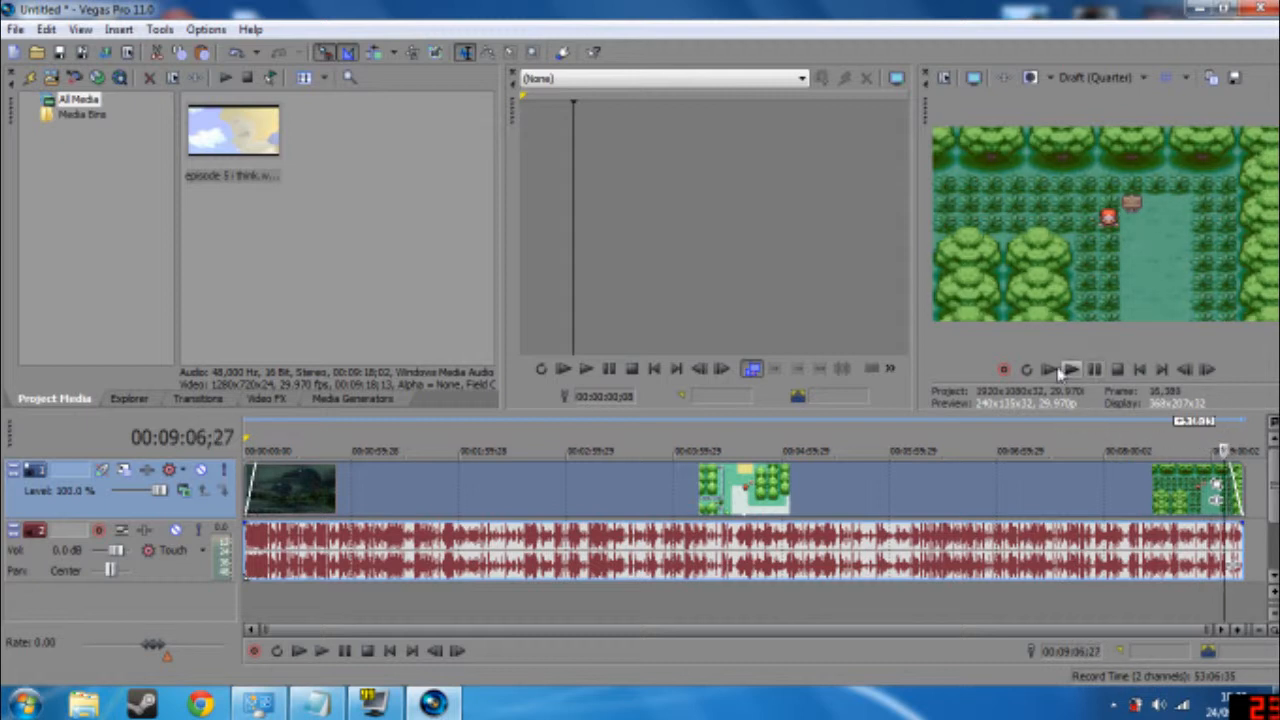
click(1071, 370)
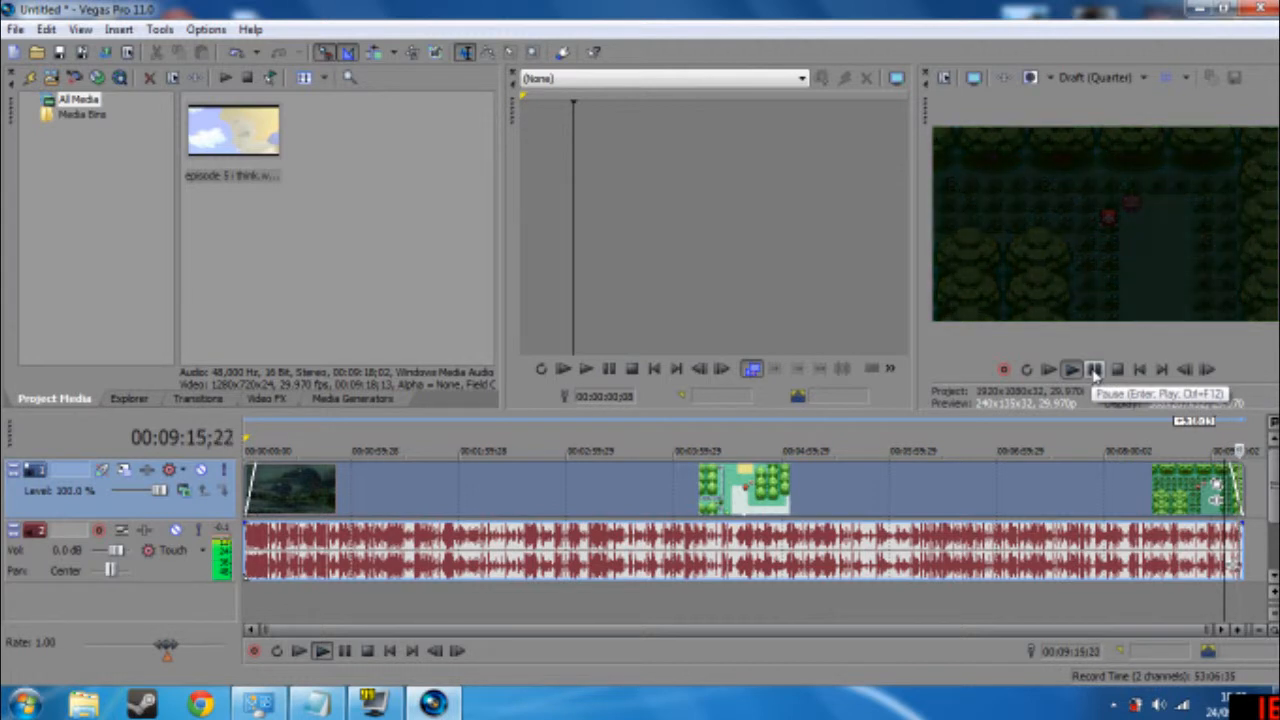
- Pause playback and check the picture at the end of the clip and around 51 seconds
click(1095, 370)
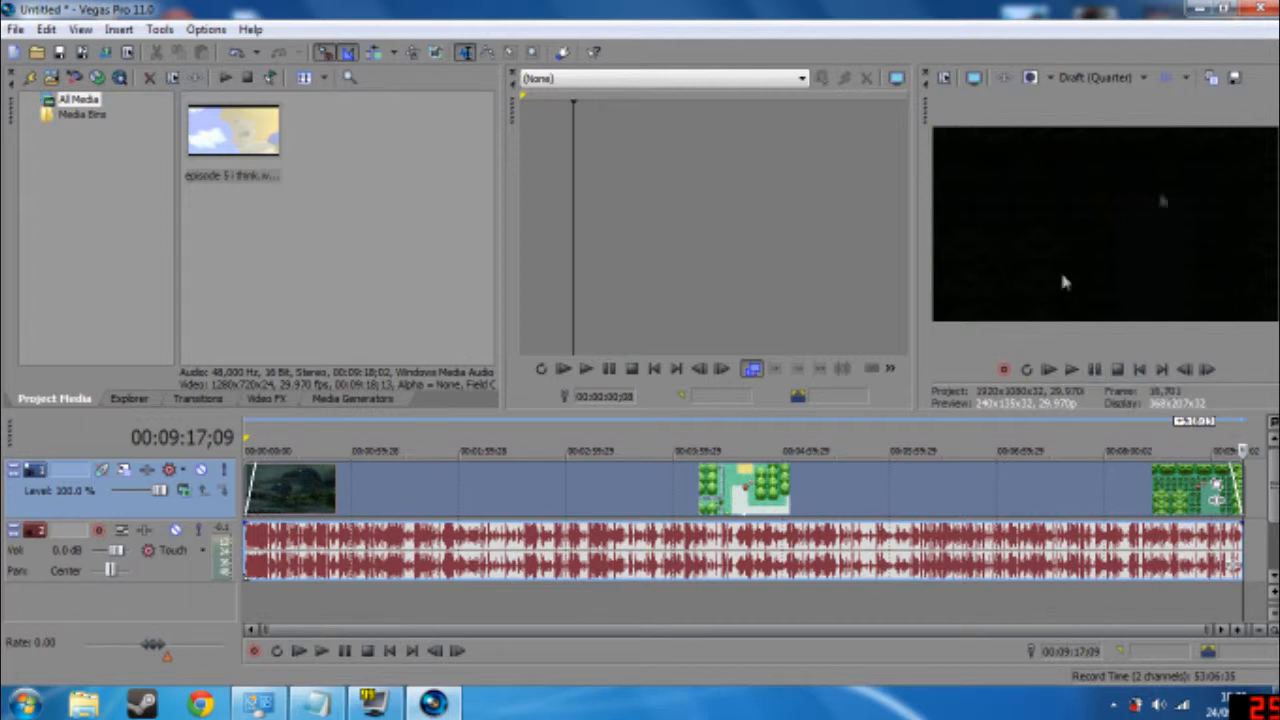
click(1244, 452)
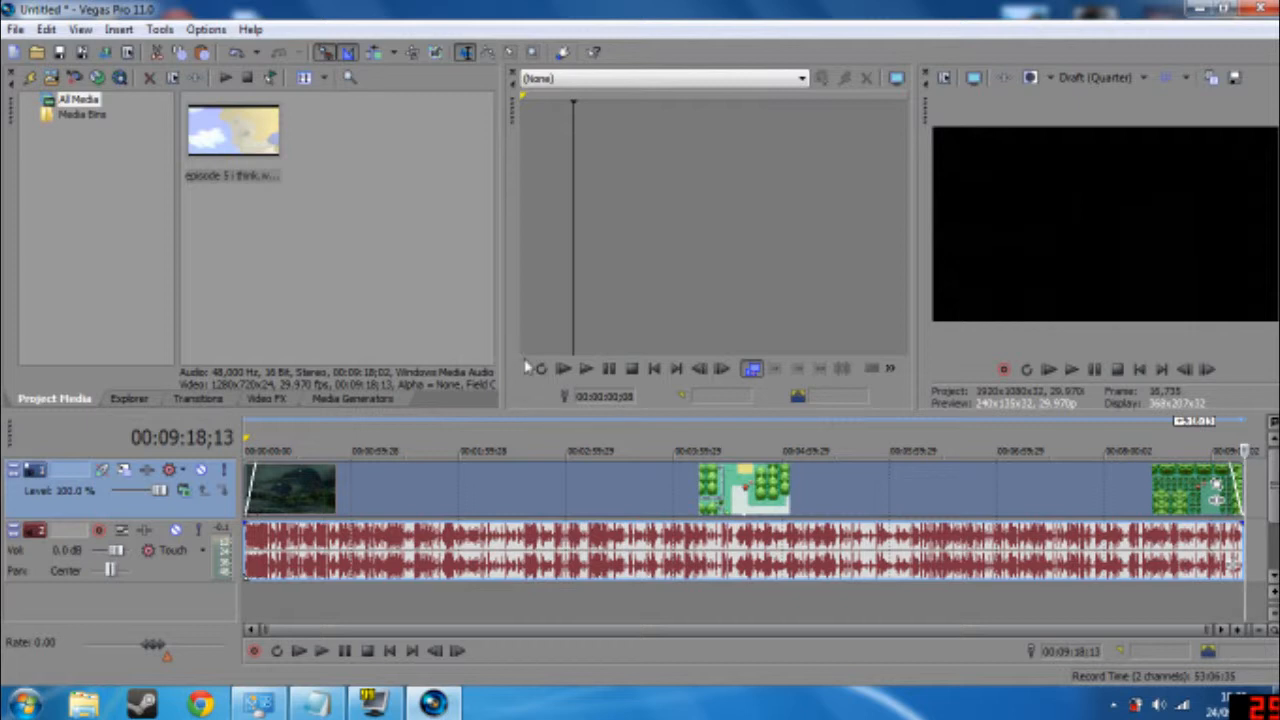
click(258, 430)
click(337, 434)
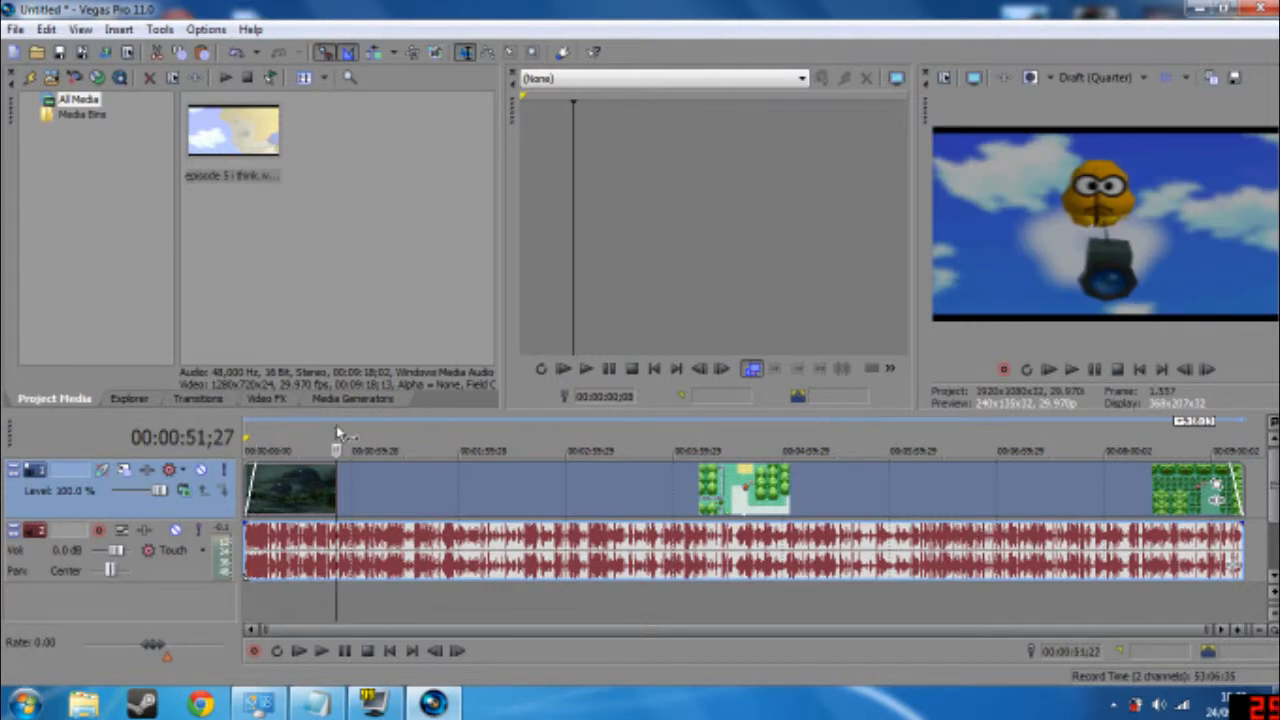
- Lower the audio event's gain to about -4.8 dB and view the picture around 00:02:45
drag(573, 524, 575, 555)
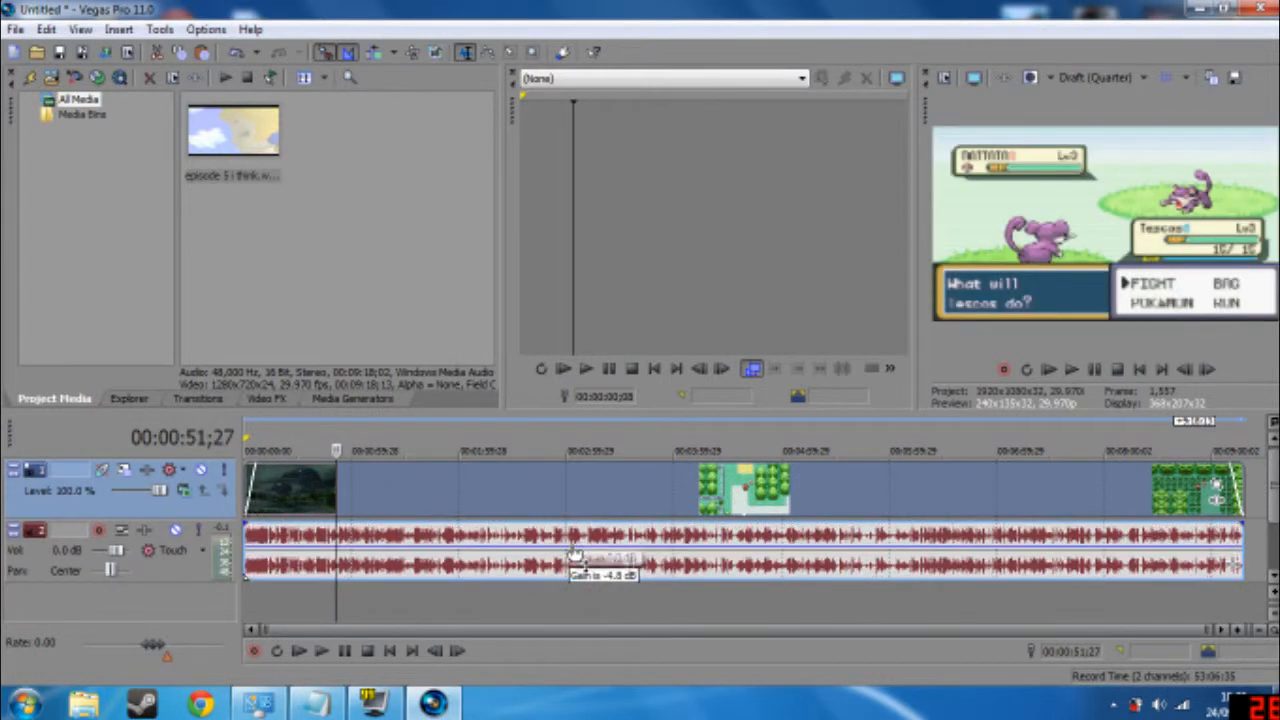
click(541, 438)
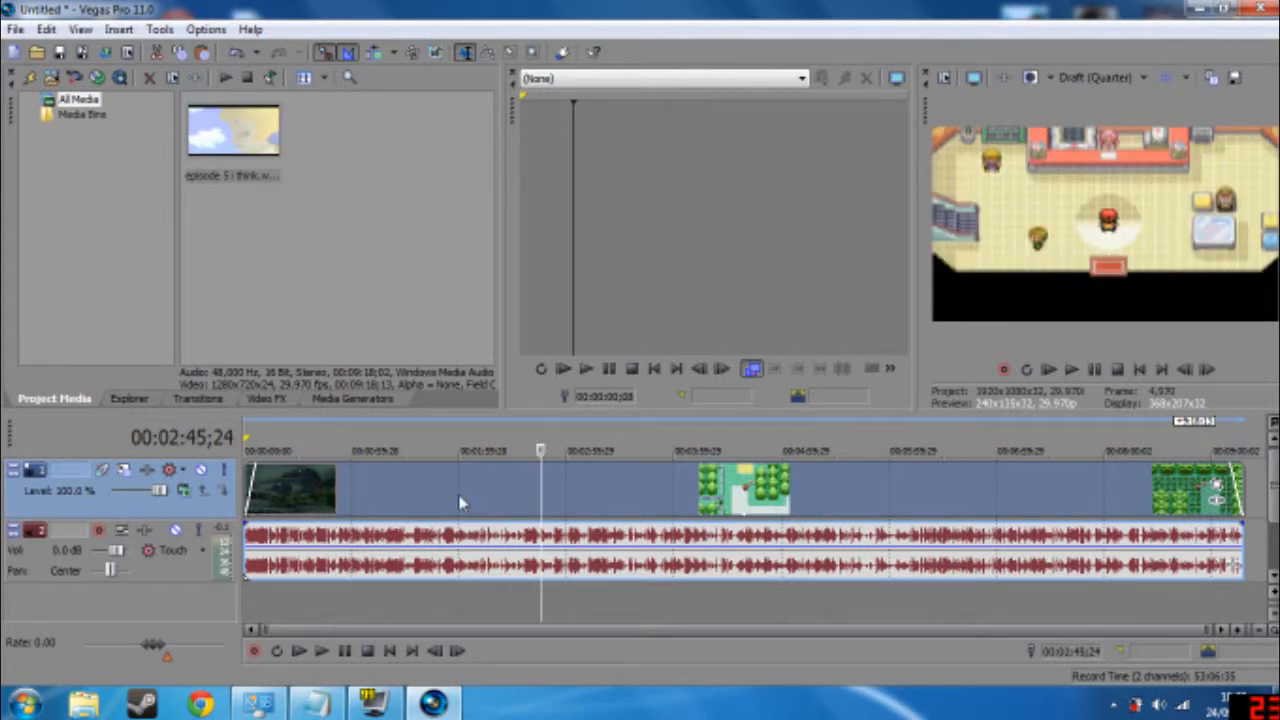
drag(470, 500, 502, 491)
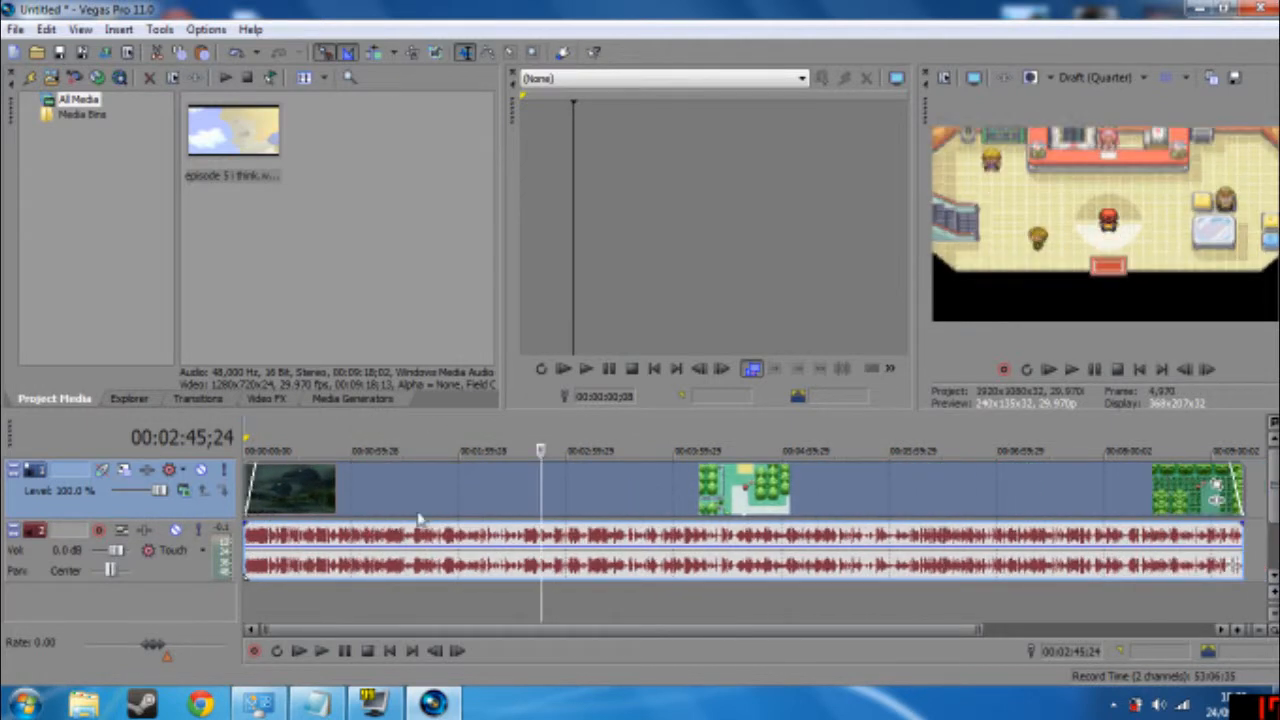
mouse_move(702, 491)
mouse_down()
mouse_move(746, 493)
mouse_move(684, 502)
mouse_up()
- Find a cut point and split the video and audio events at 00:03:28;26
click(597, 450)
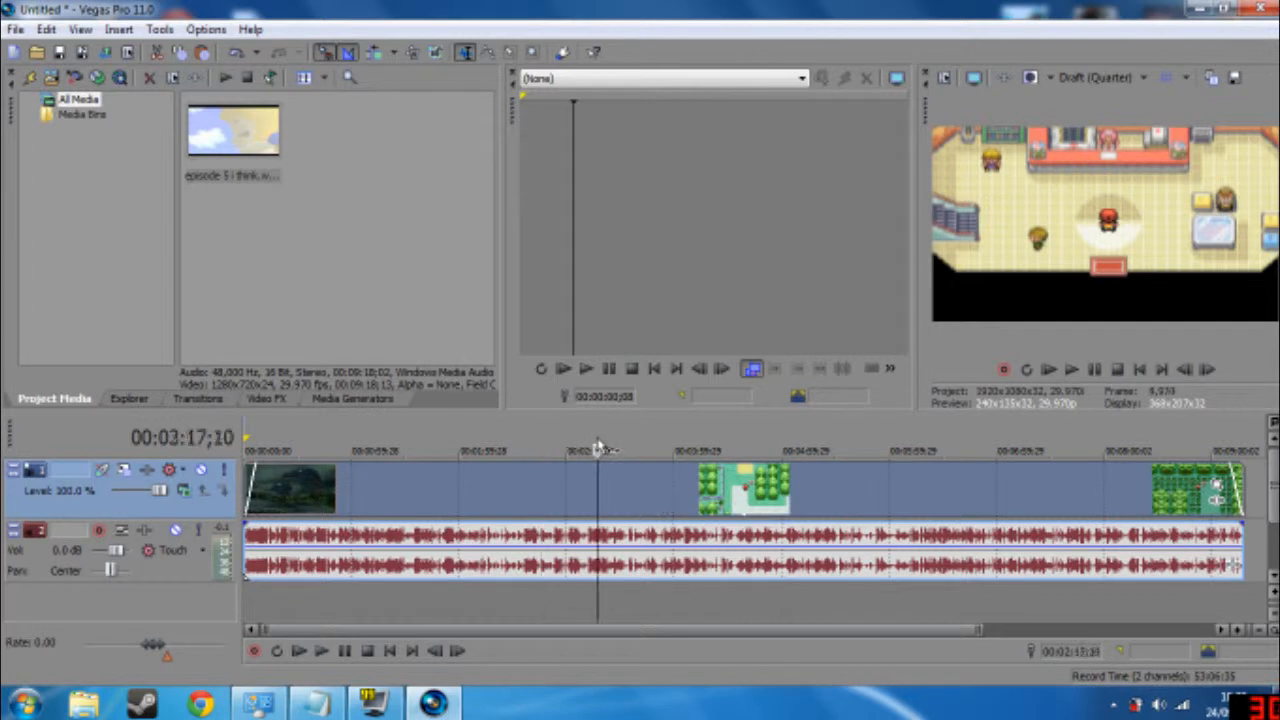
click(690, 489)
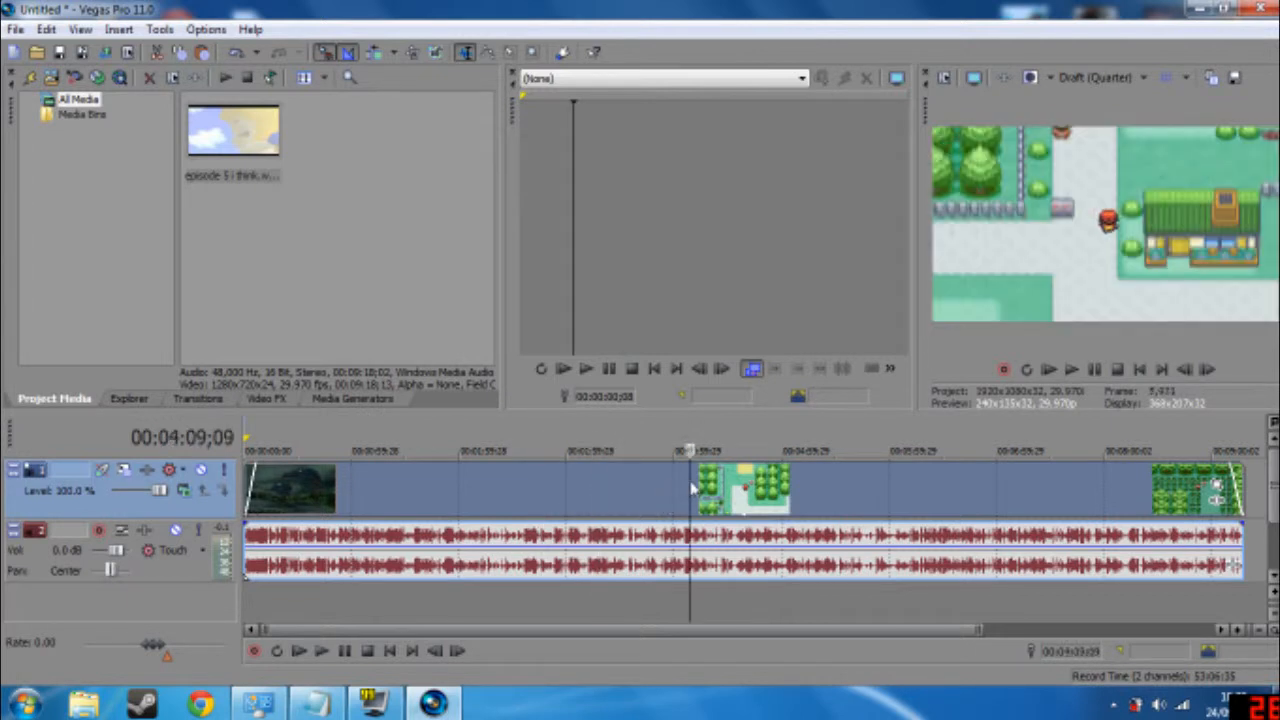
click(618, 495)
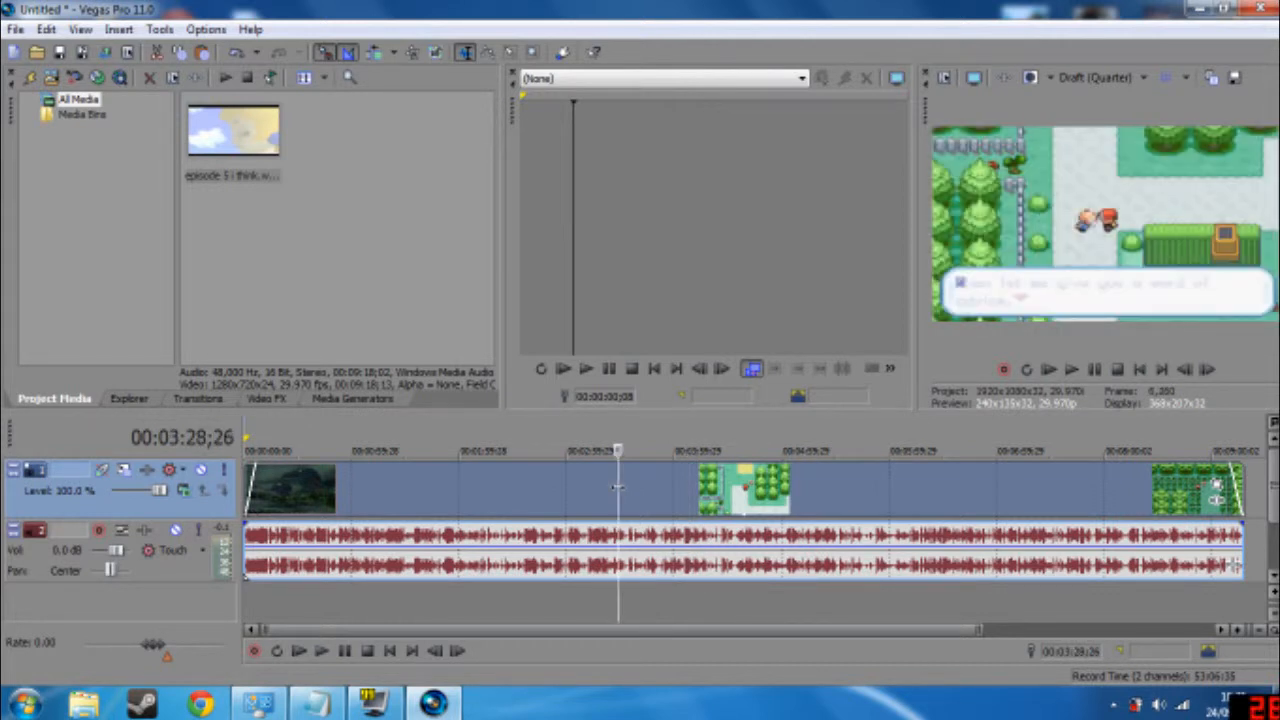
key(s)
mouse_move(650, 500)
mouse_down()
mouse_move(684, 495)
mouse_move(656, 495)
mouse_up()
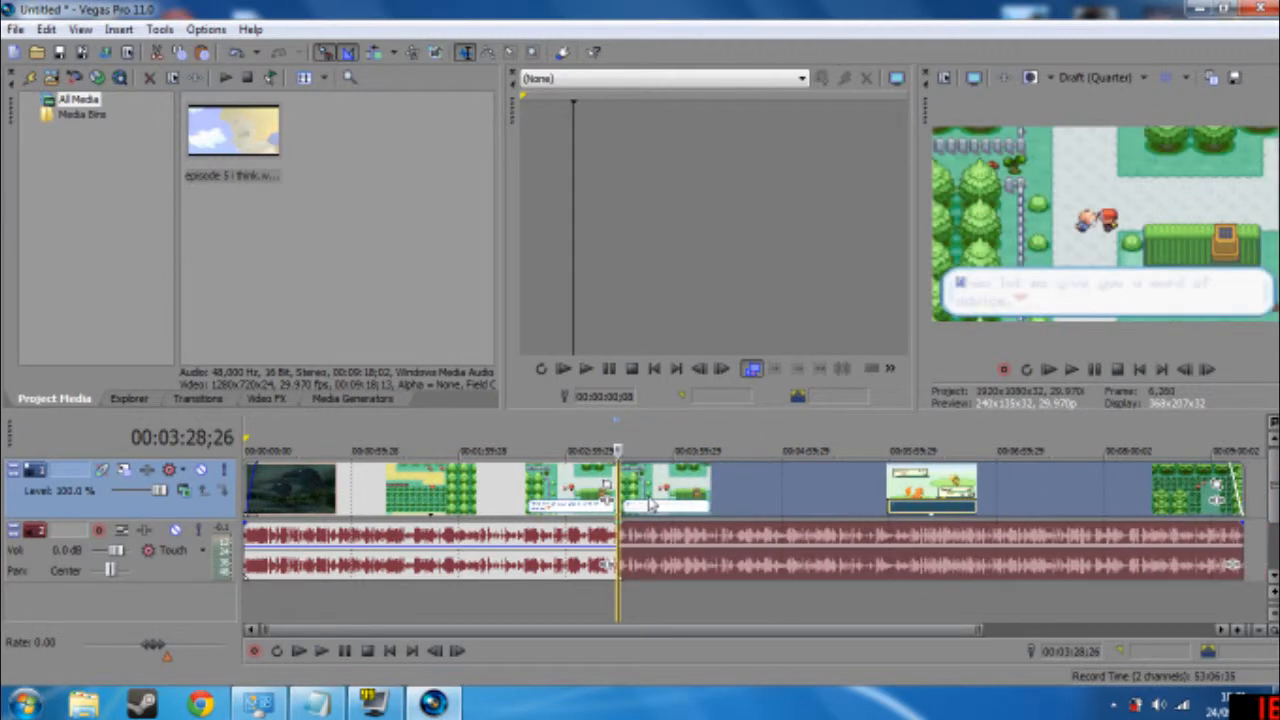
- Split the second section at 00:04:41;08 and move the resulting pieces apart on the timeline
click(748, 497)
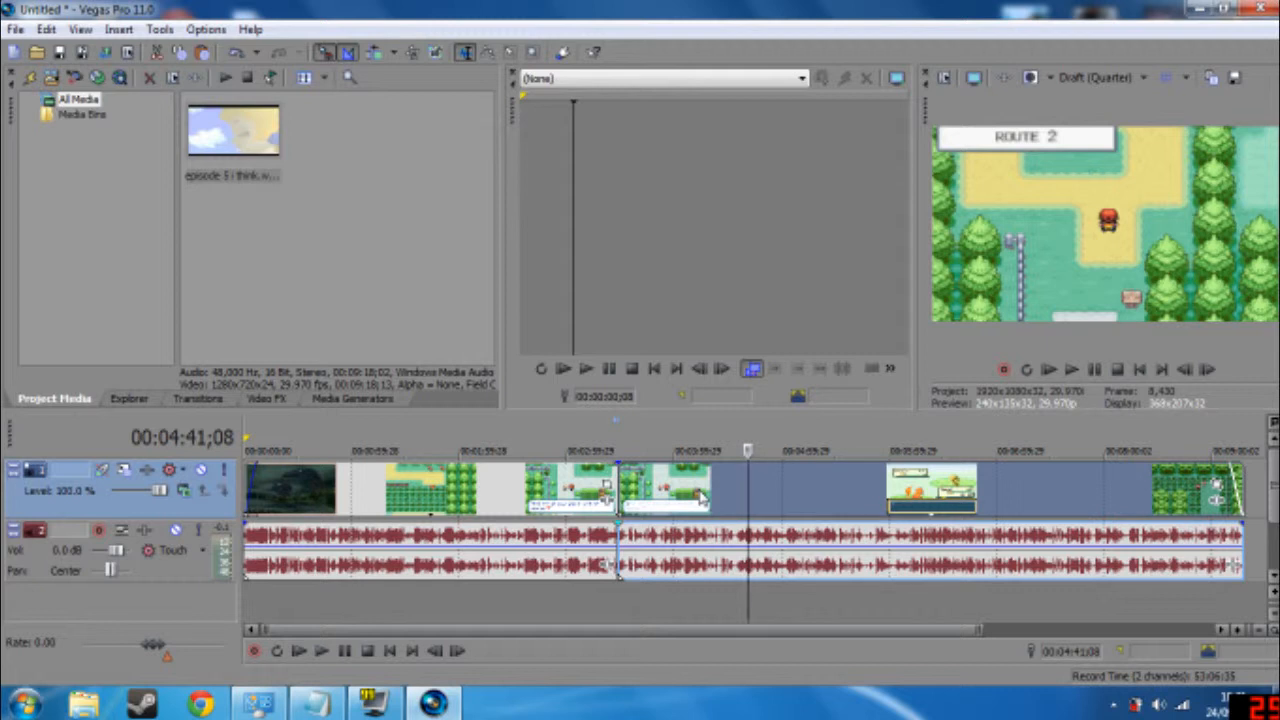
key(s)
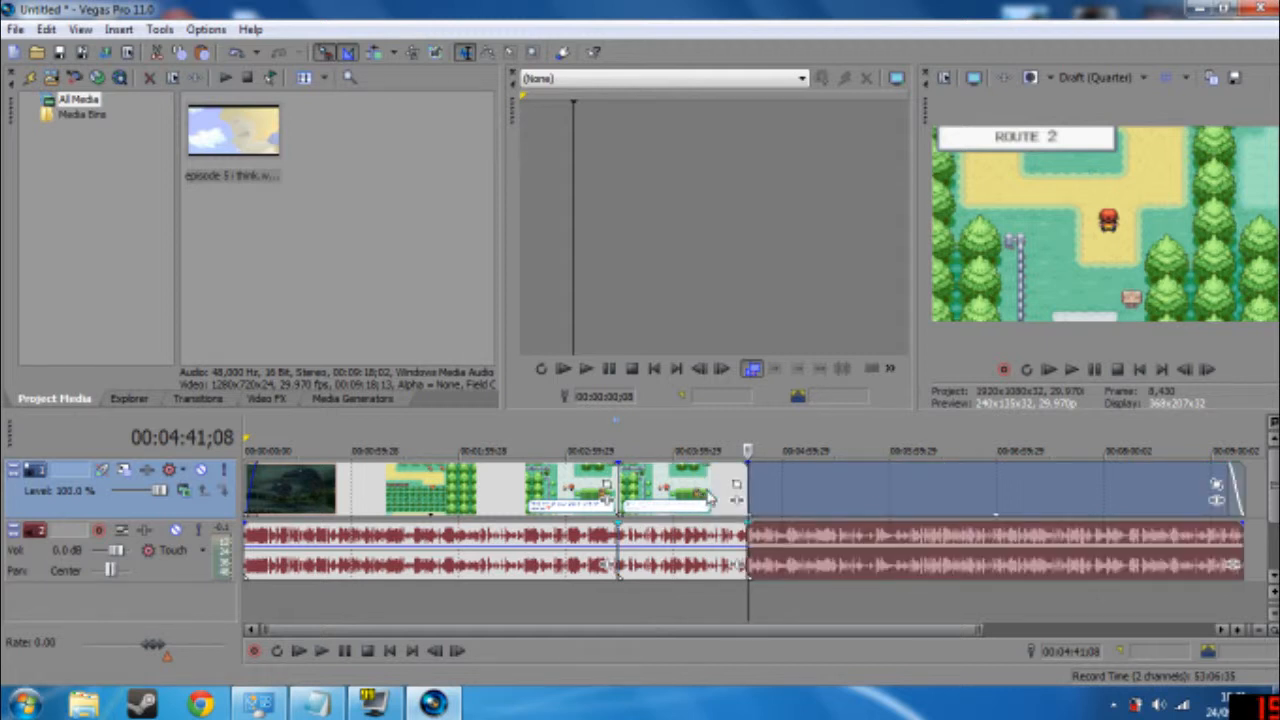
drag(845, 490, 884, 490)
drag(673, 497, 686, 488)
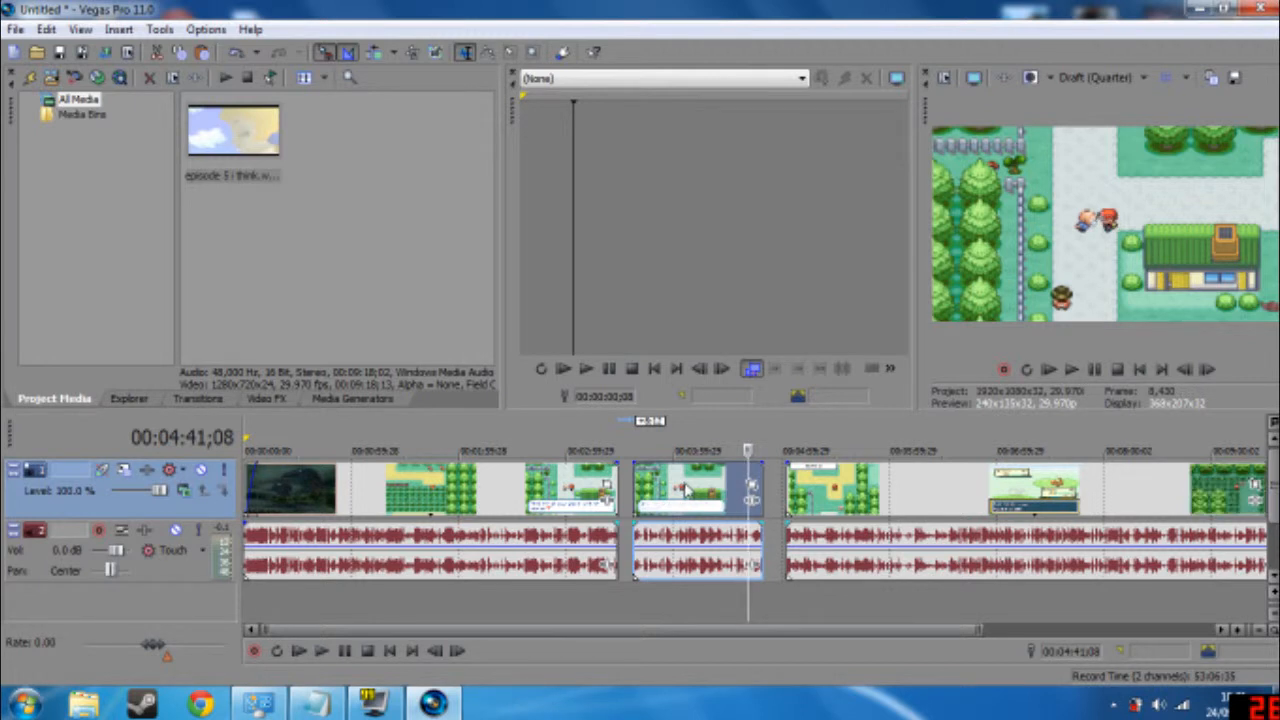
- Delete the middle section and move the last section back against the end of the first one
right_click(680, 507)
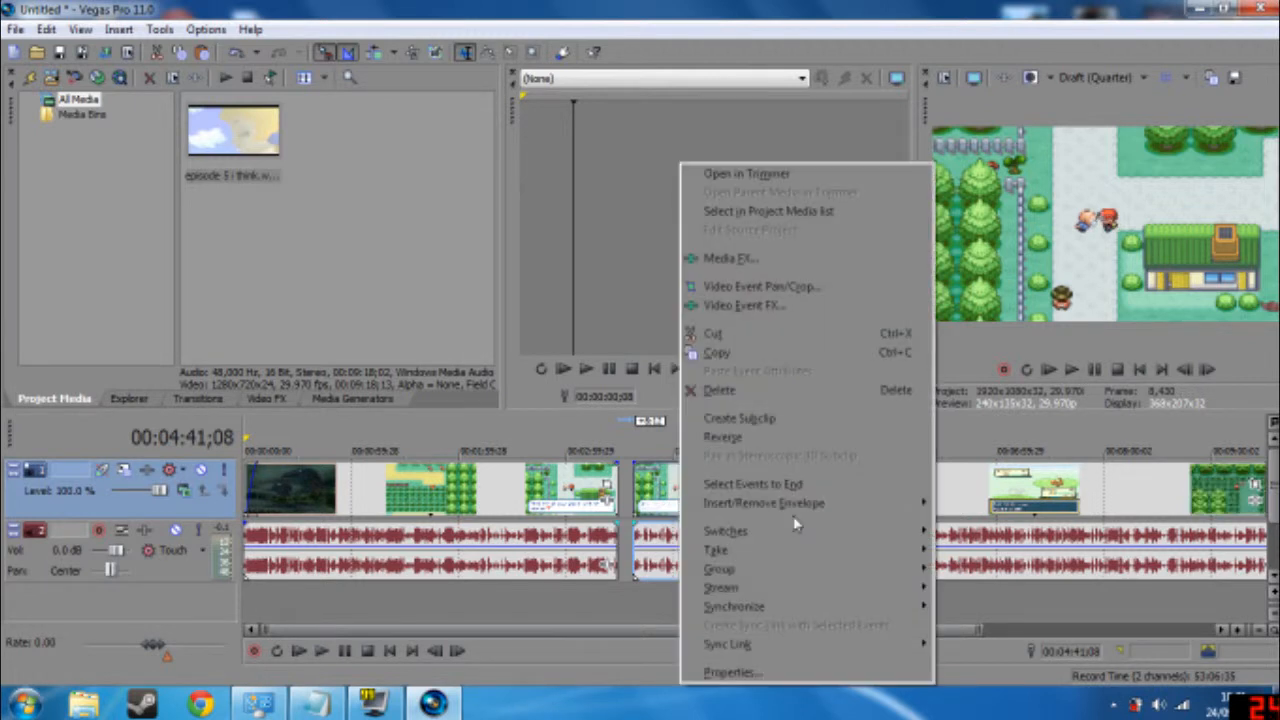
click(720, 390)
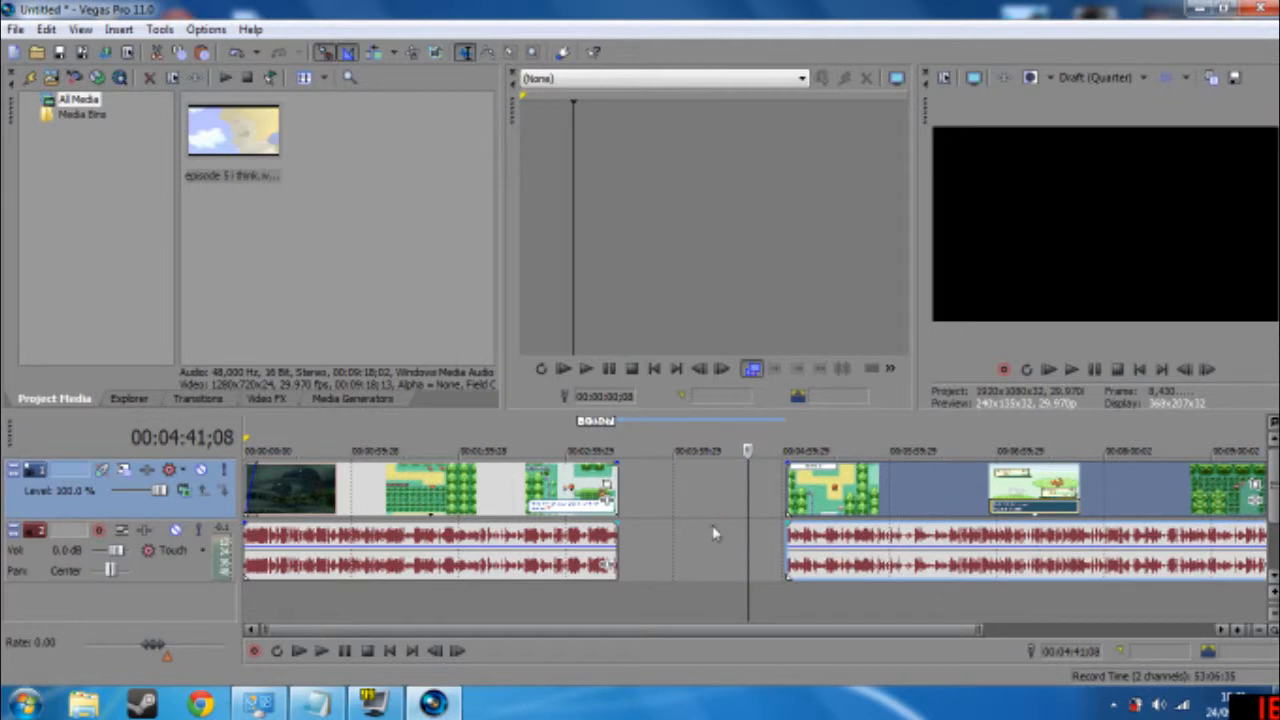
drag(866, 512, 698, 515)
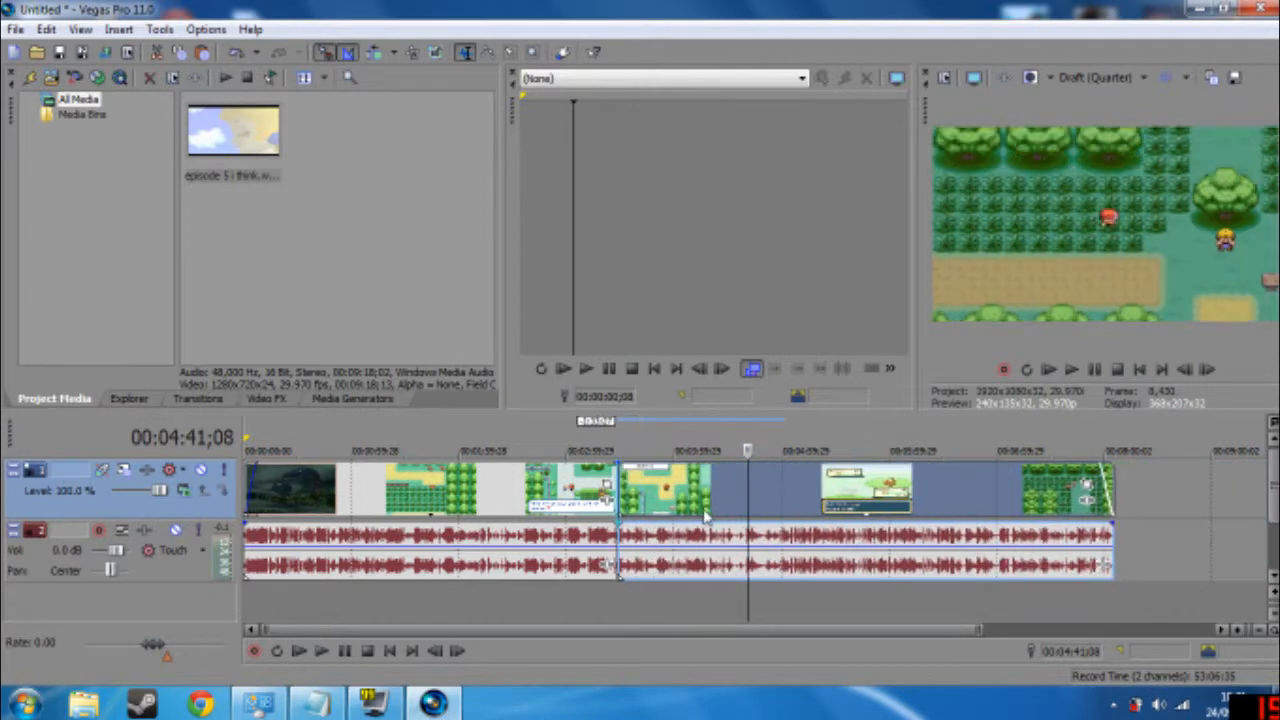
- Play the timeline across the cut, starting at about 00:03:21, and pause just after it
click(606, 440)
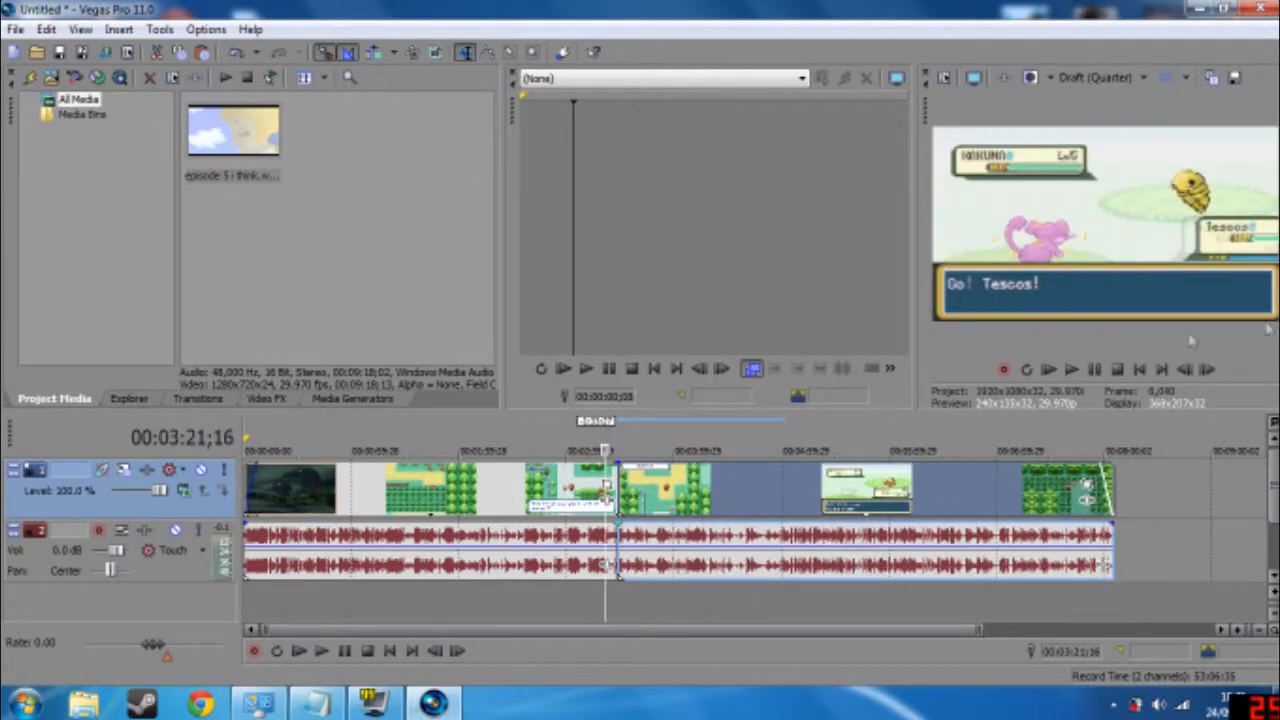
click(1073, 370)
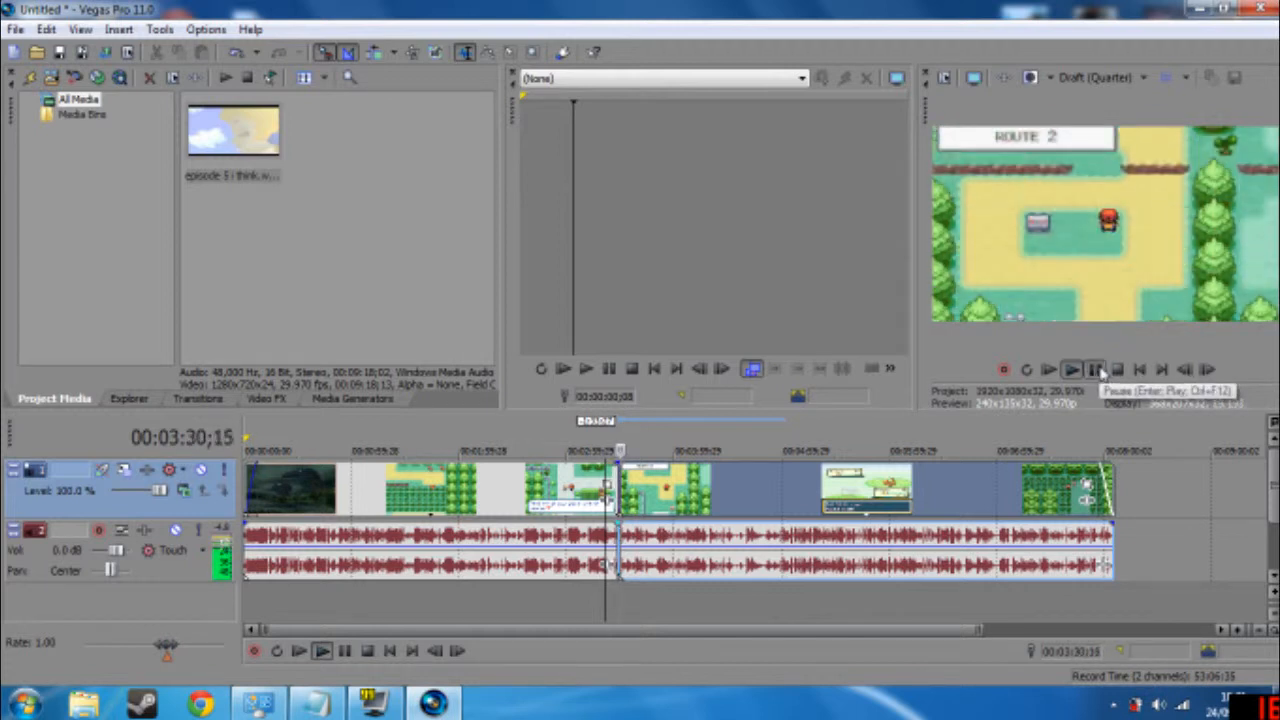
click(1094, 370)
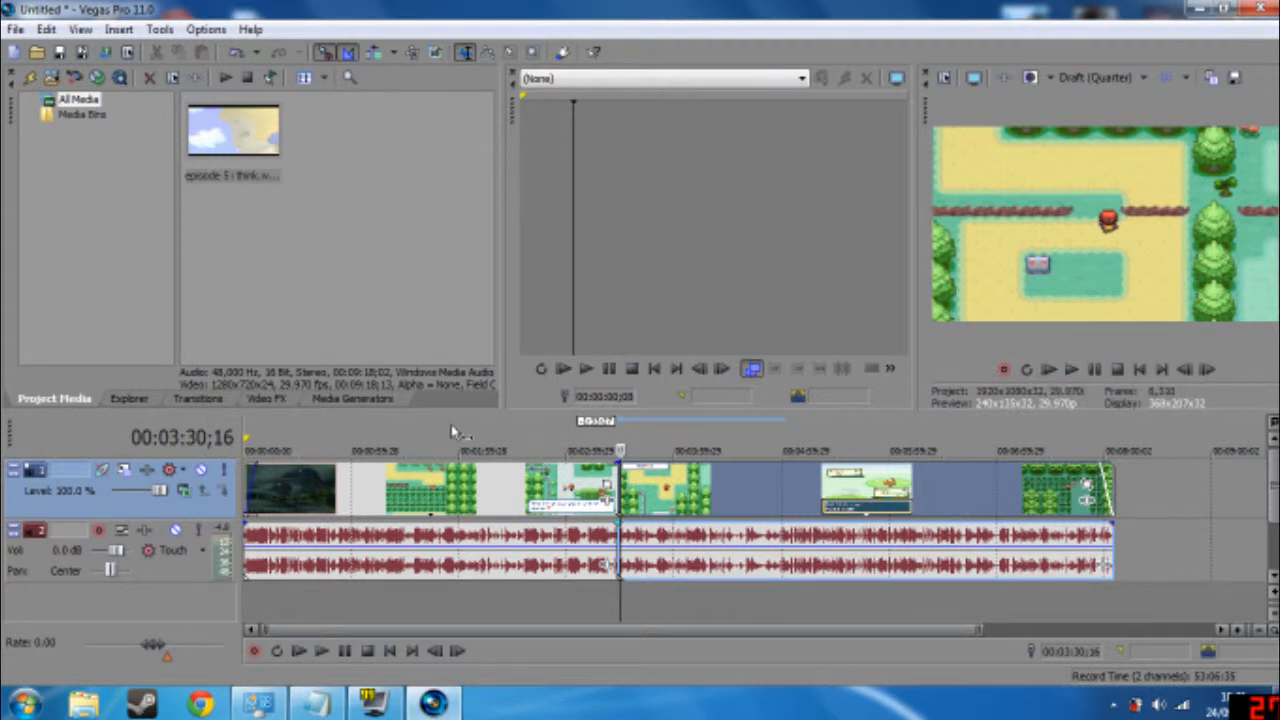
- Add short video fades on both sides of the cut and a short audio fade-out at the end of the first section
scroll(640, 486, up, 4)
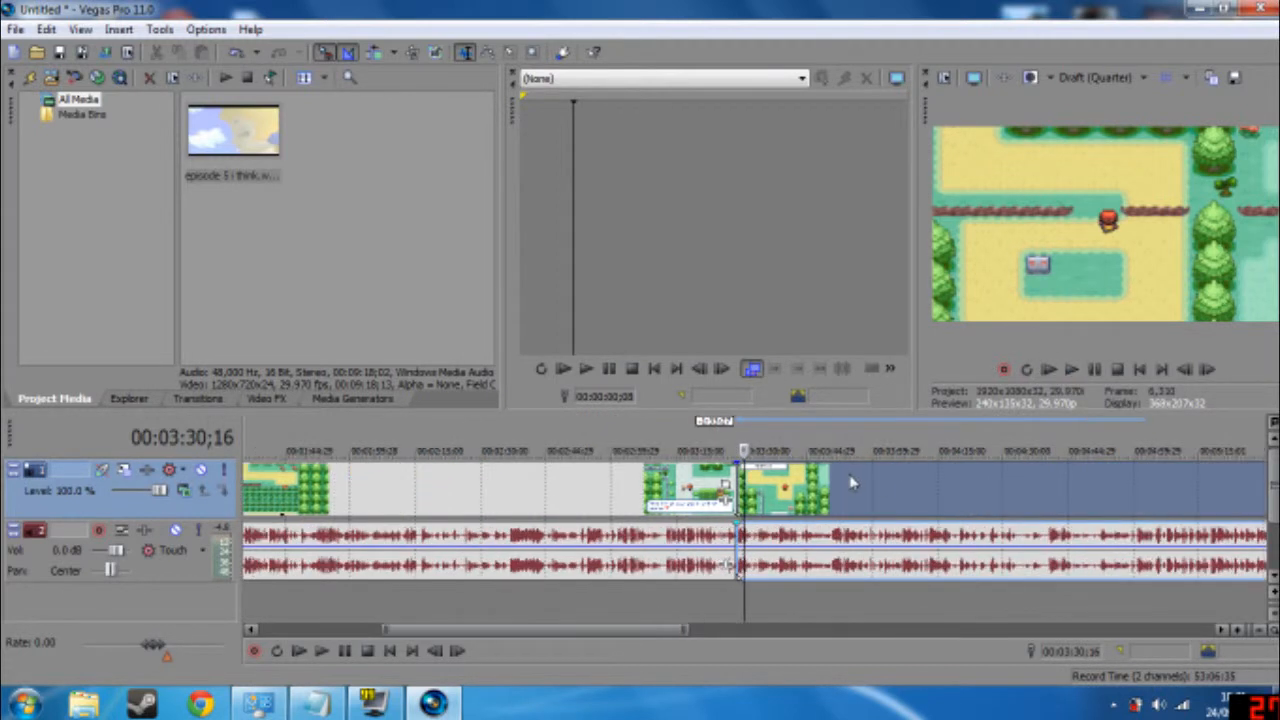
scroll(850, 484, up, 5)
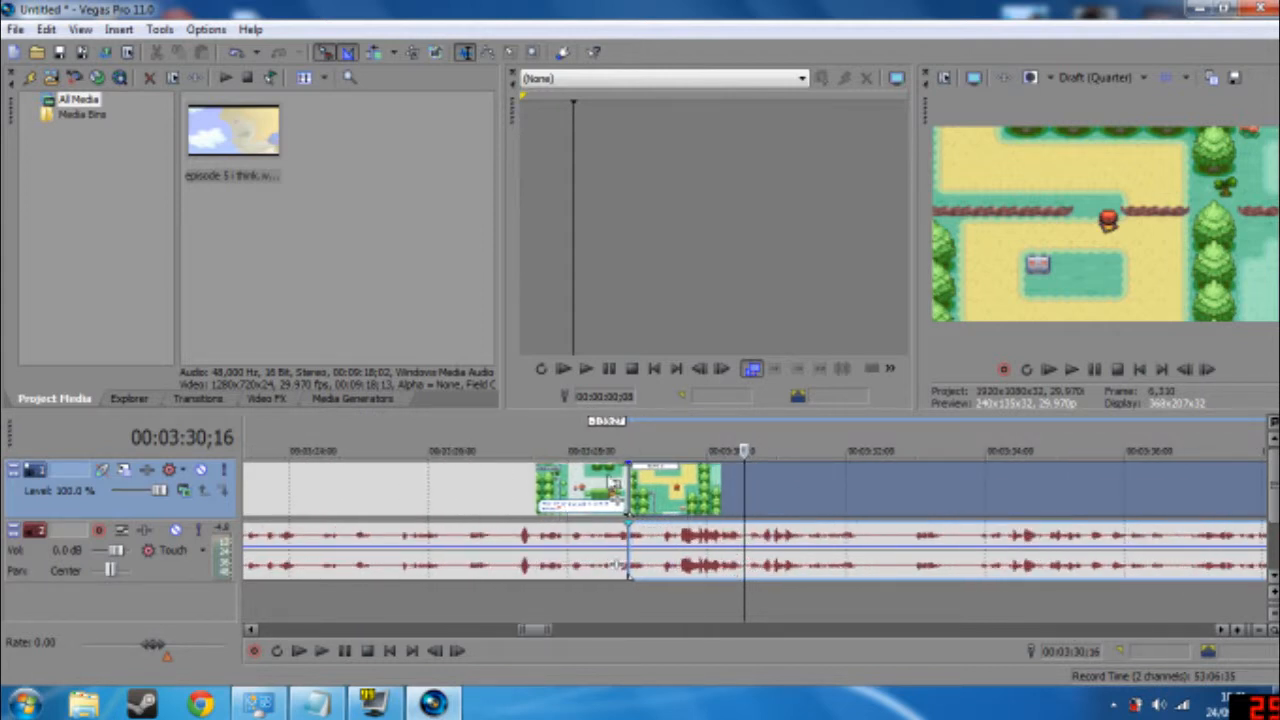
drag(628, 463, 604, 470)
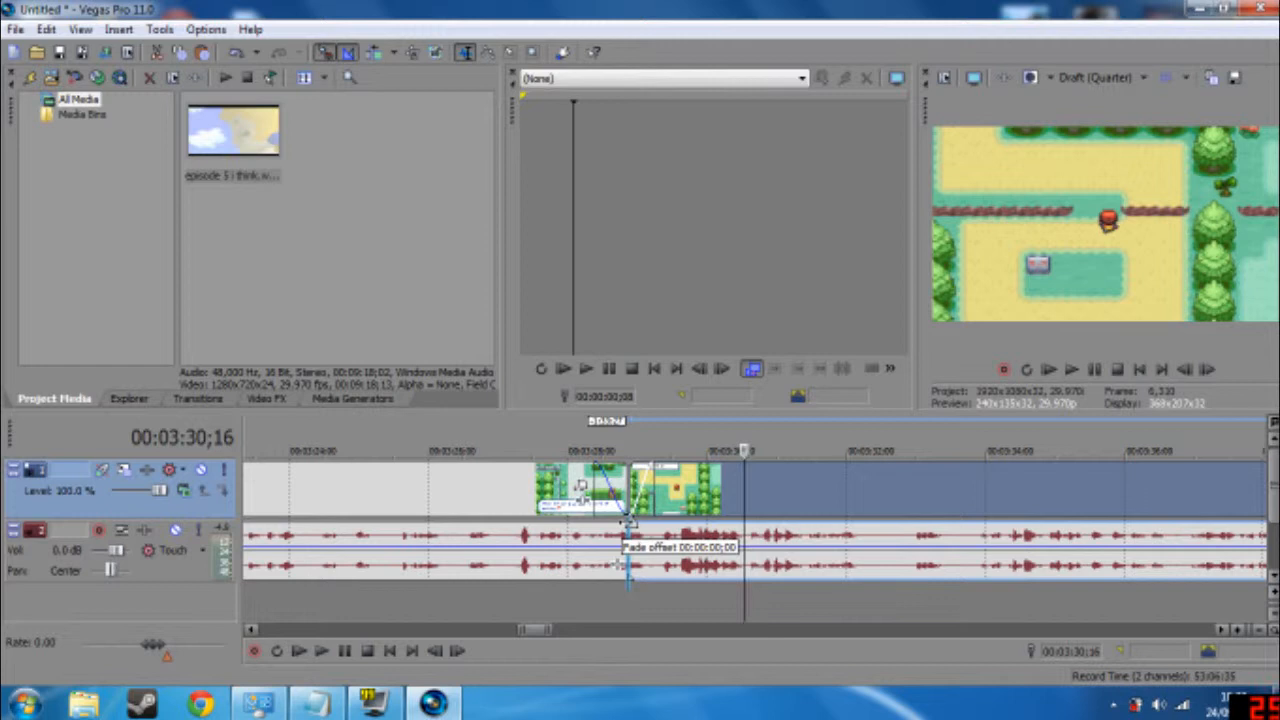
mouse_move(627, 517)
mouse_down()
mouse_move(592, 521)
mouse_move(659, 521)
mouse_move(631, 521)
mouse_up()
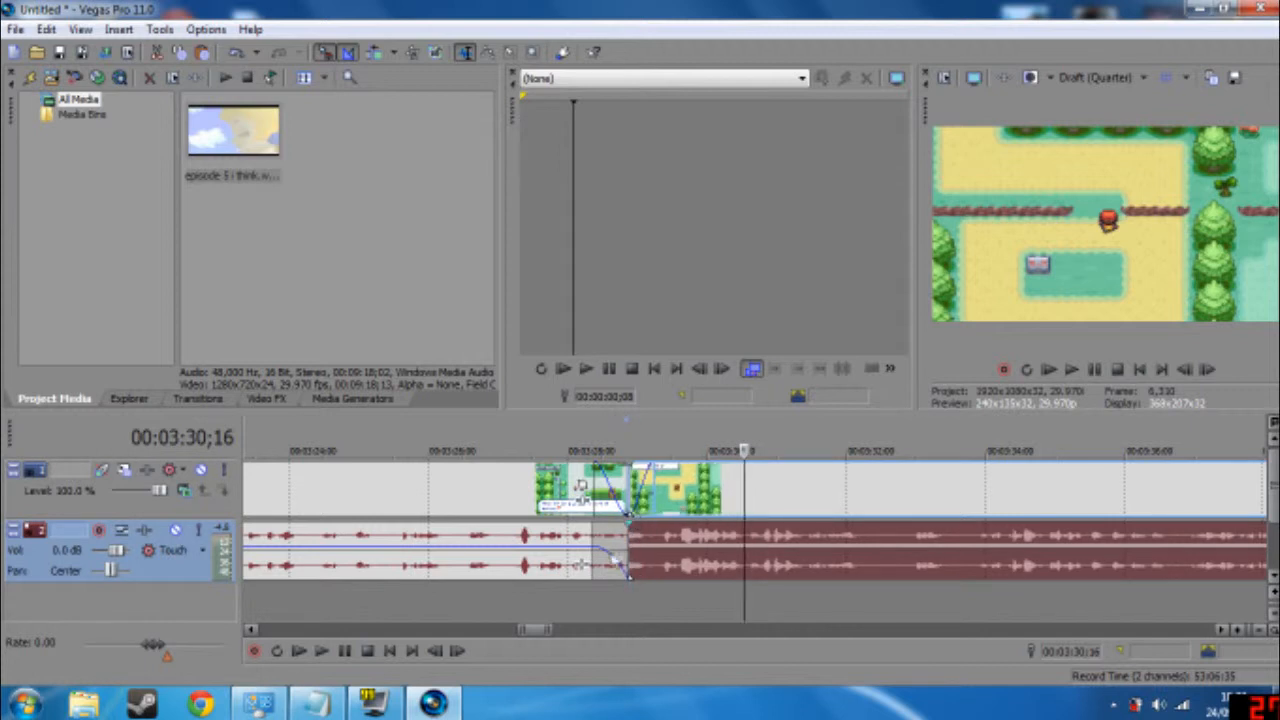
mouse_move(631, 585)
mouse_down()
mouse_move(651, 580)
mouse_move(611, 589)
mouse_move(654, 586)
mouse_move(631, 583)
mouse_up()
scroll(635, 535, up, 3)
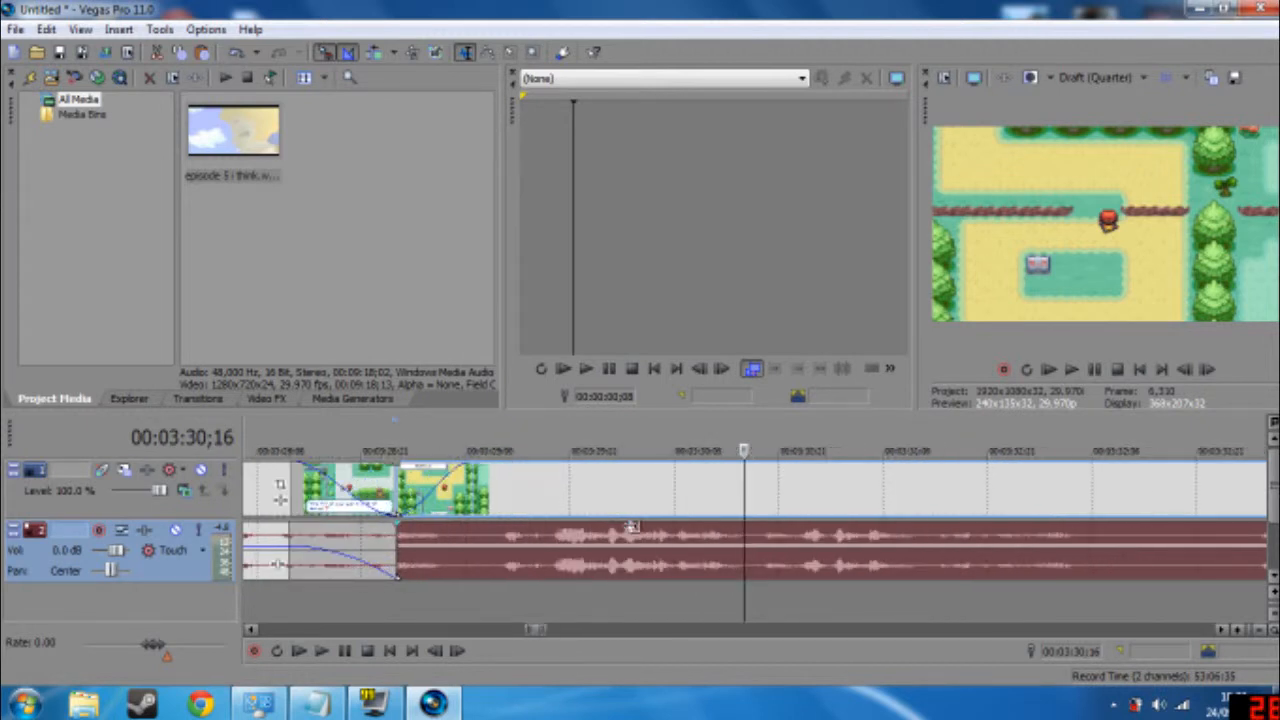
scroll(405, 533, down, 5)
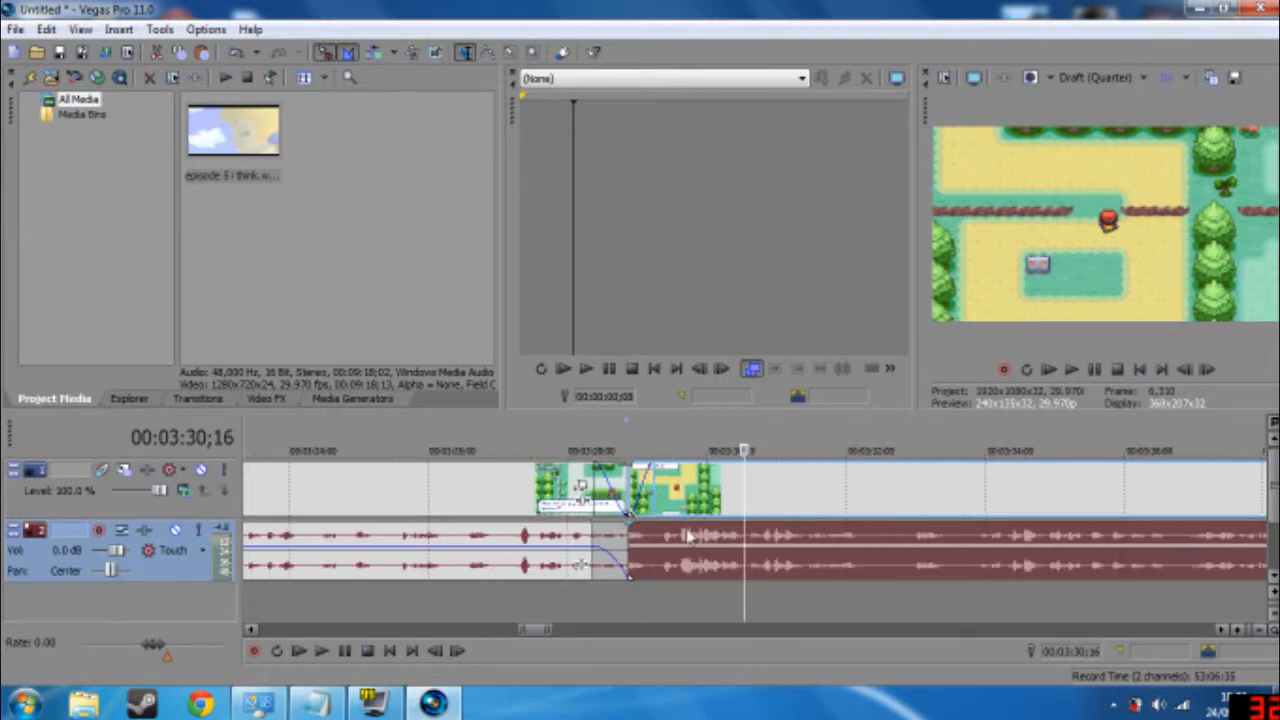
- Play the fades across the cut, starting at about 00:03:28;11
click(597, 447)
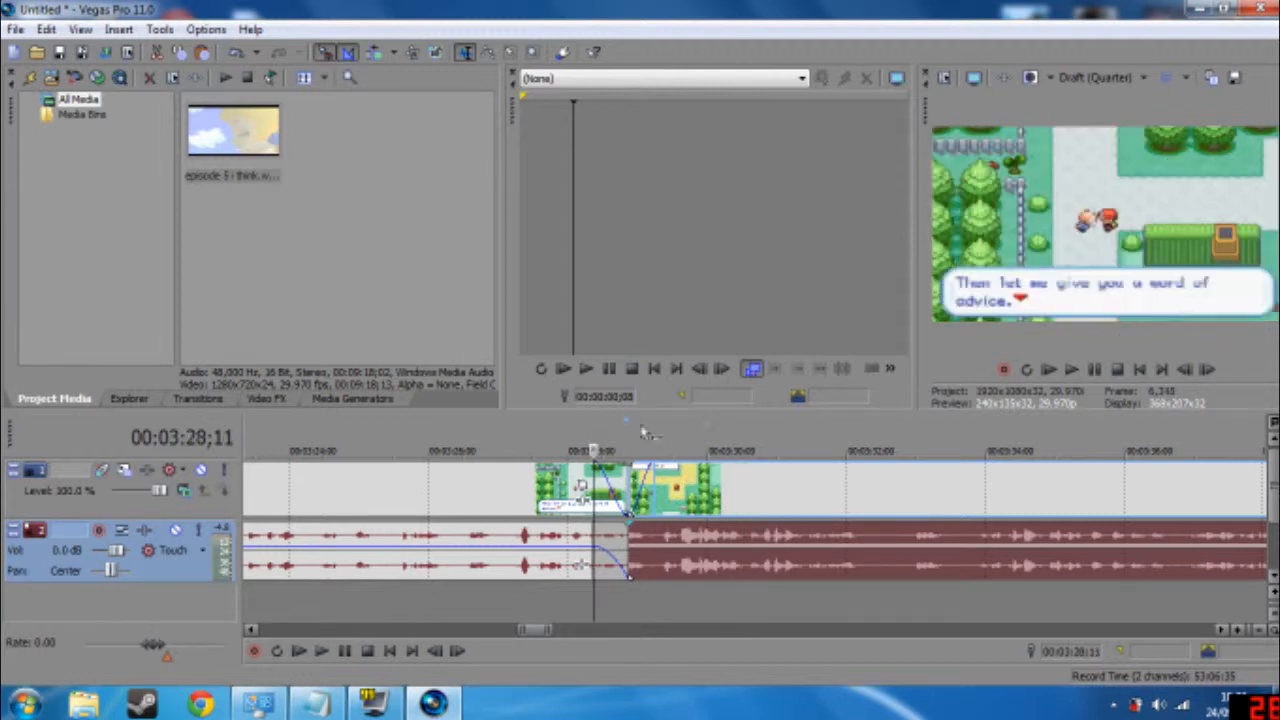
click(1071, 370)
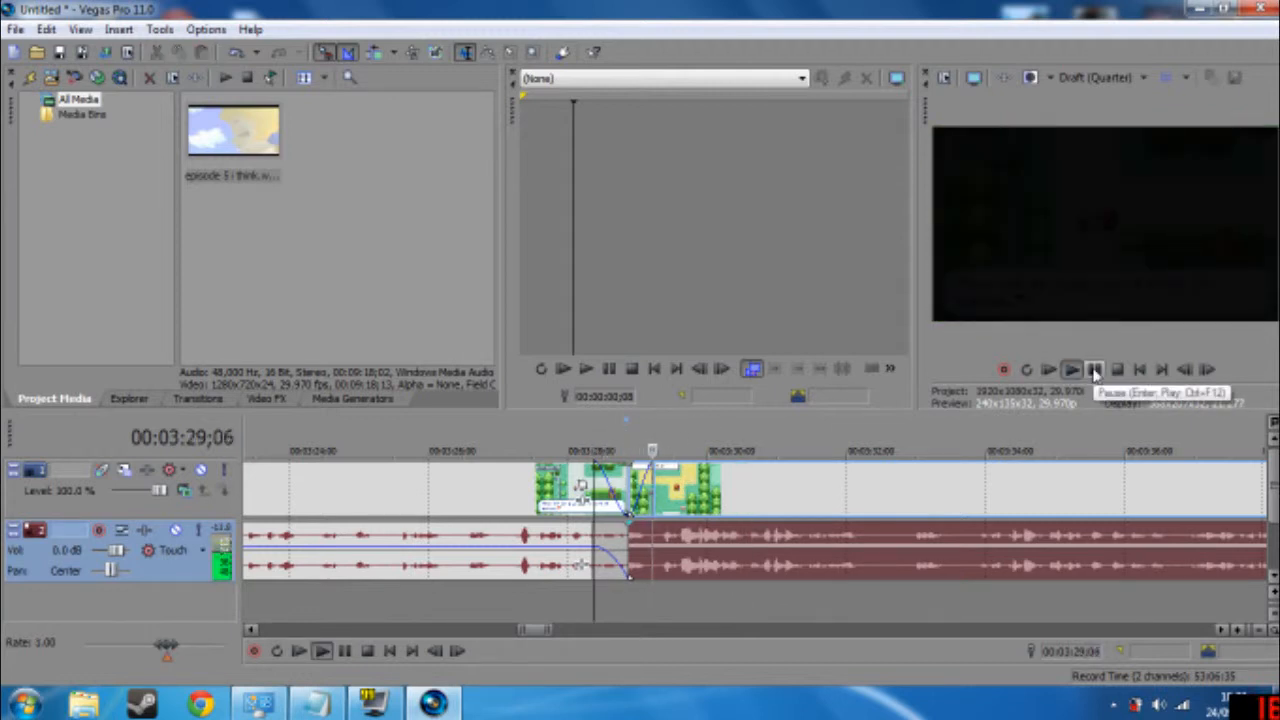
key(space)
- Place the playhead at the cut, move the second section slightly later to leave a small gap, and show the available transitions
click(628, 449)
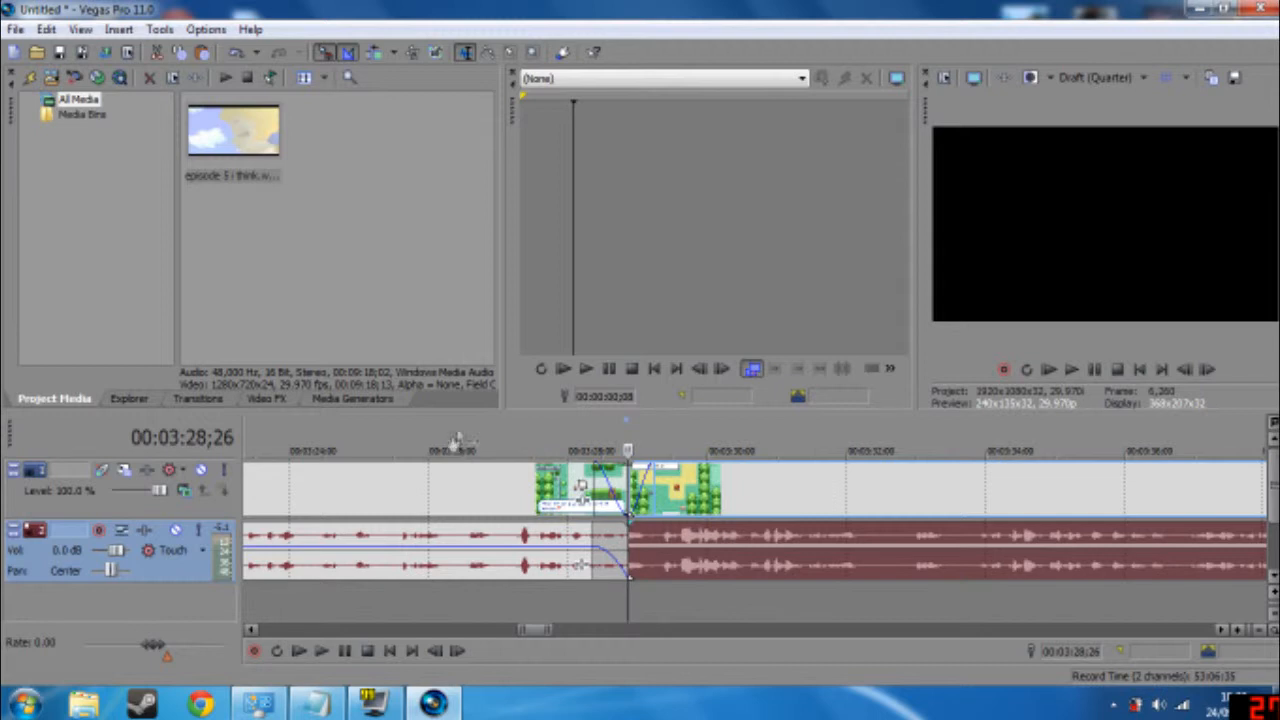
drag(745, 494, 769, 495)
click(198, 399)
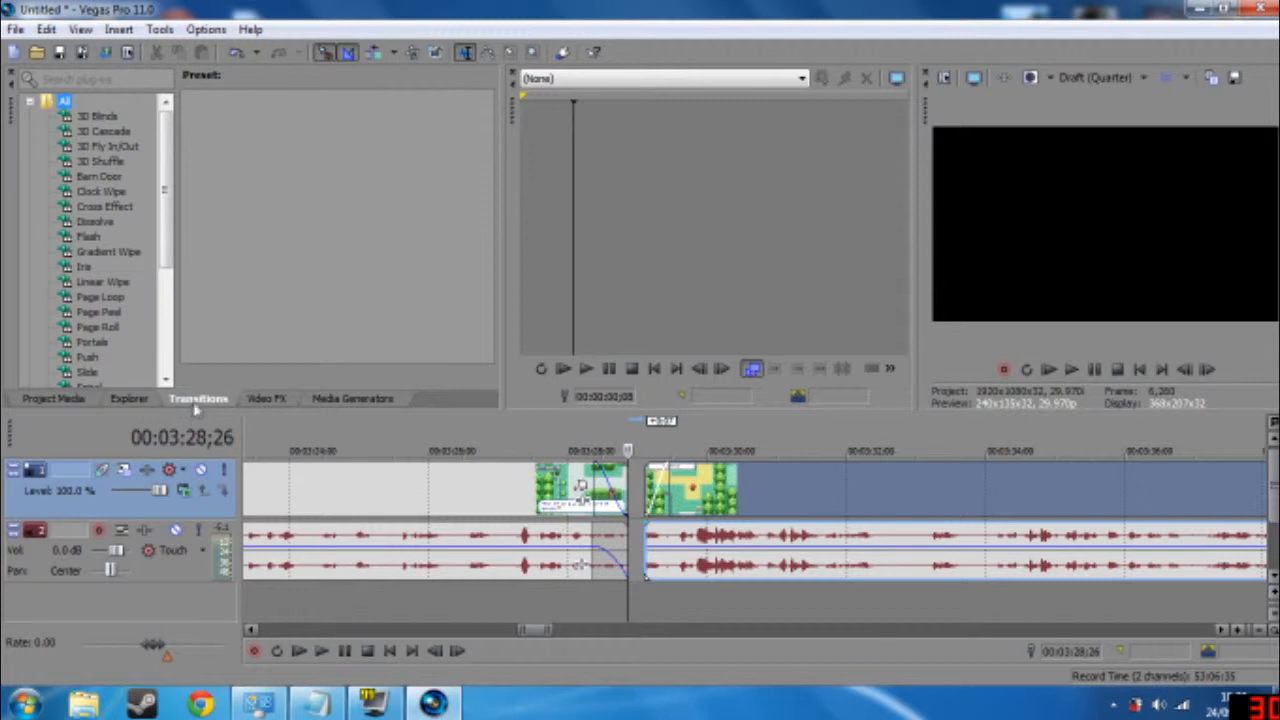
- Hide the Transitions window and show it again
click(80, 29)
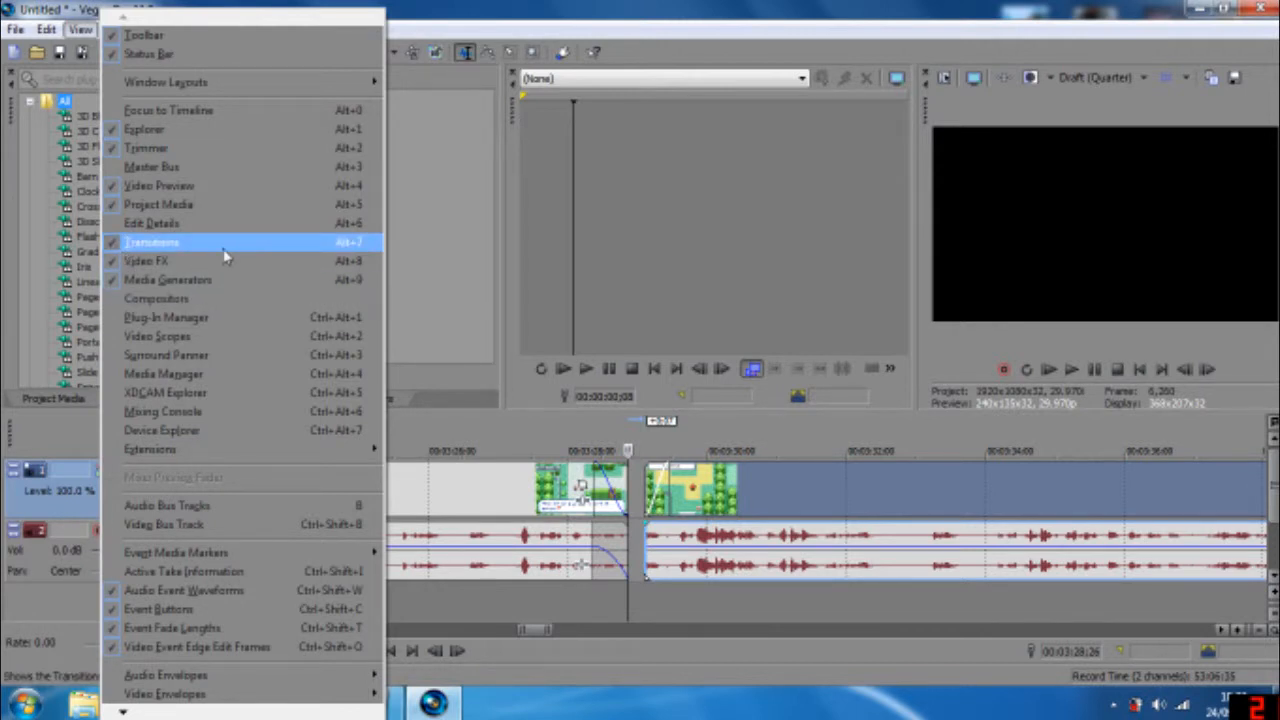
click(177, 246)
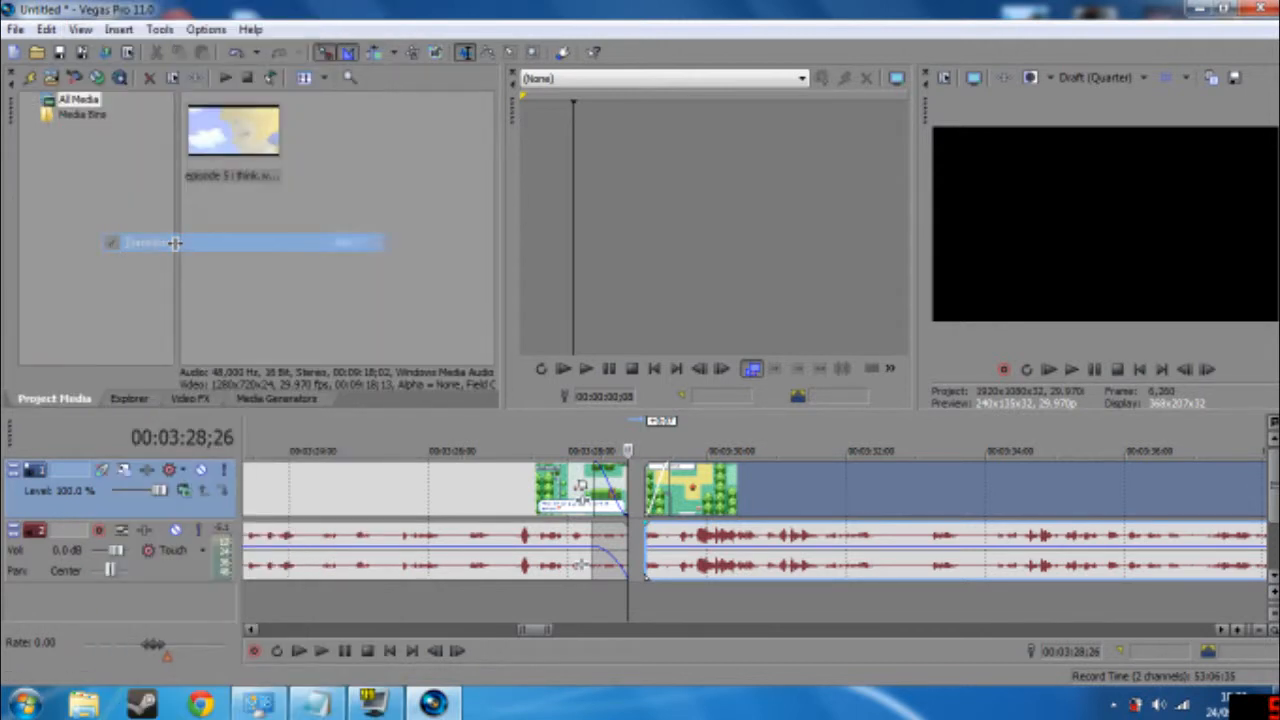
click(80, 29)
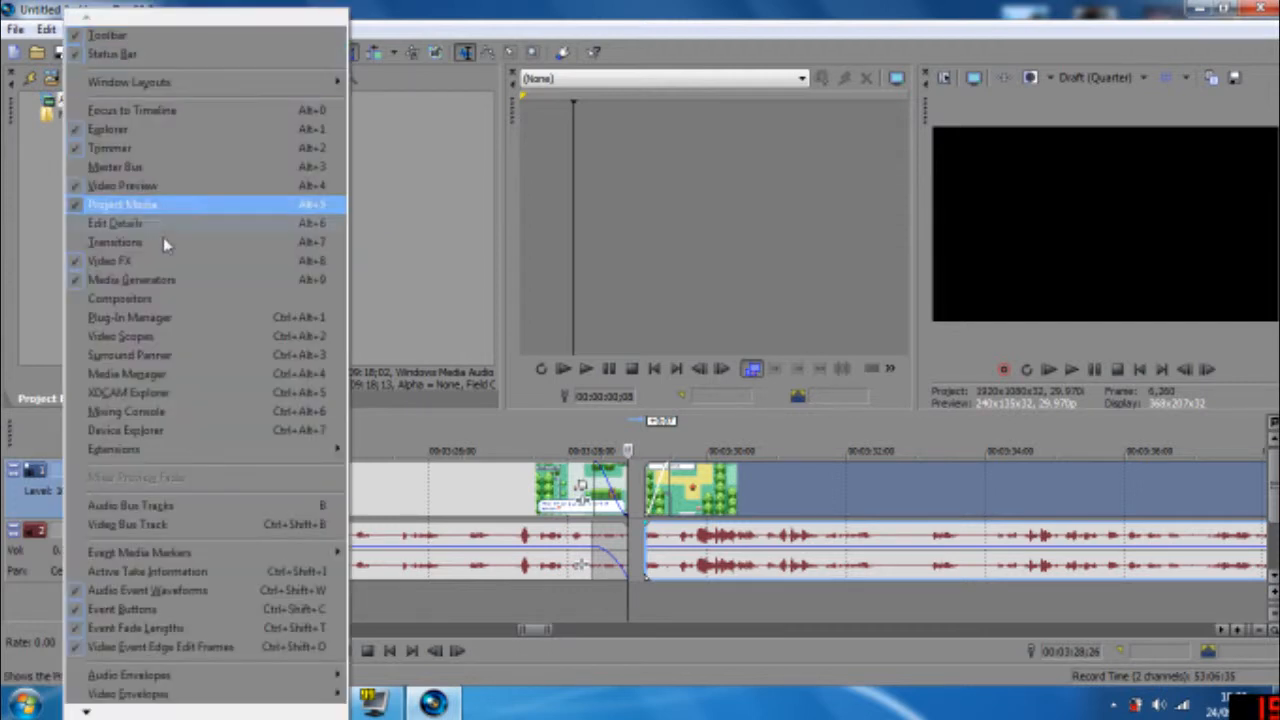
click(166, 238)
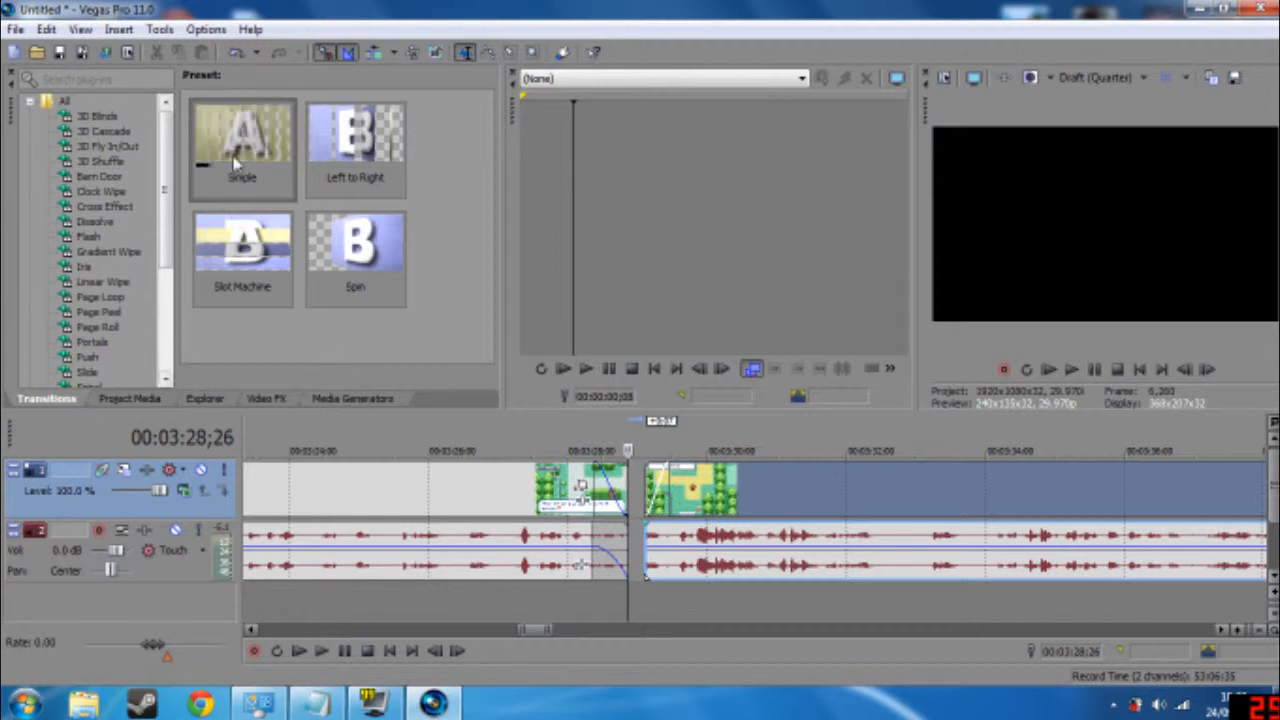
- Browse the presets of the Iris, Page Peel and Cross Effect transitions
click(112, 261)
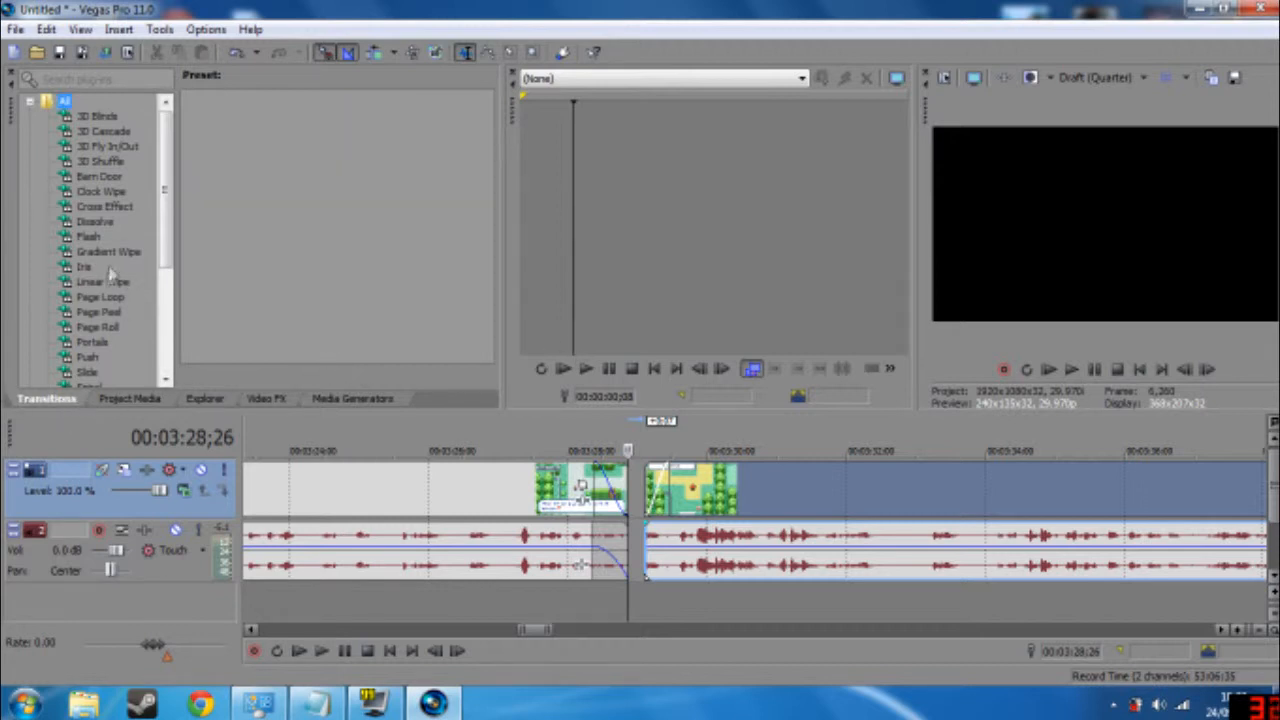
click(86, 283)
click(86, 268)
click(86, 313)
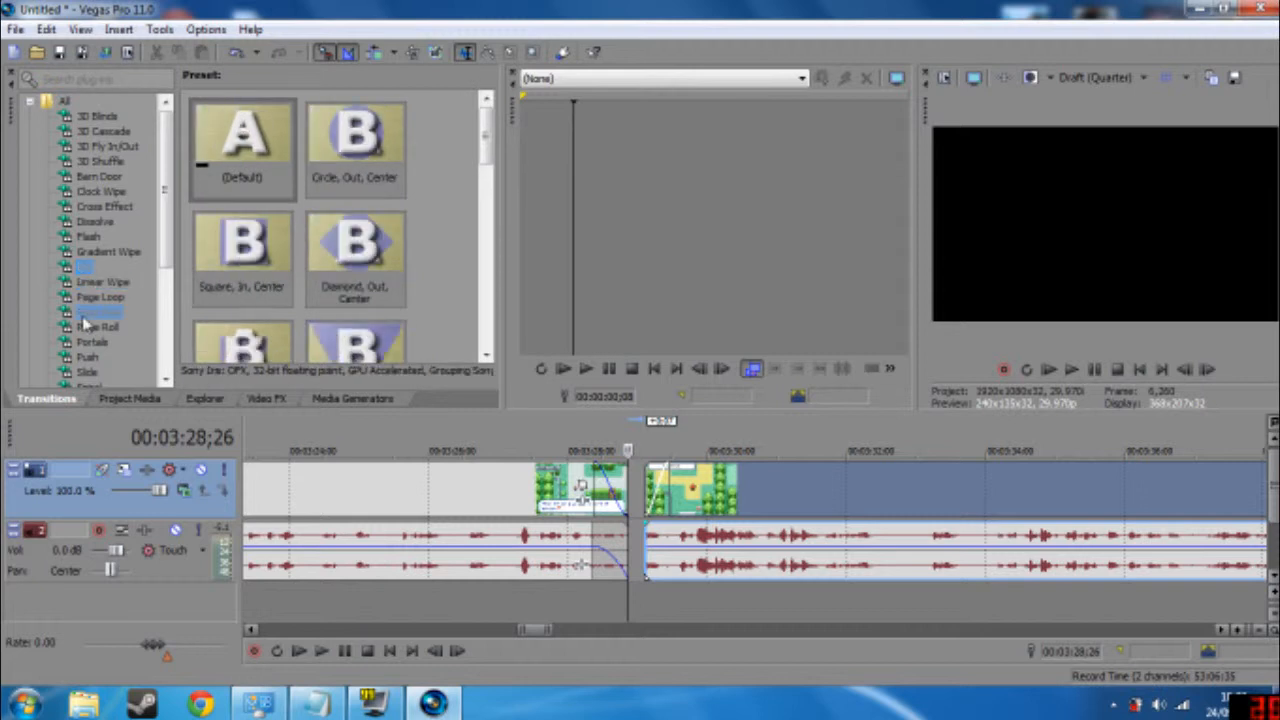
click(86, 268)
click(90, 207)
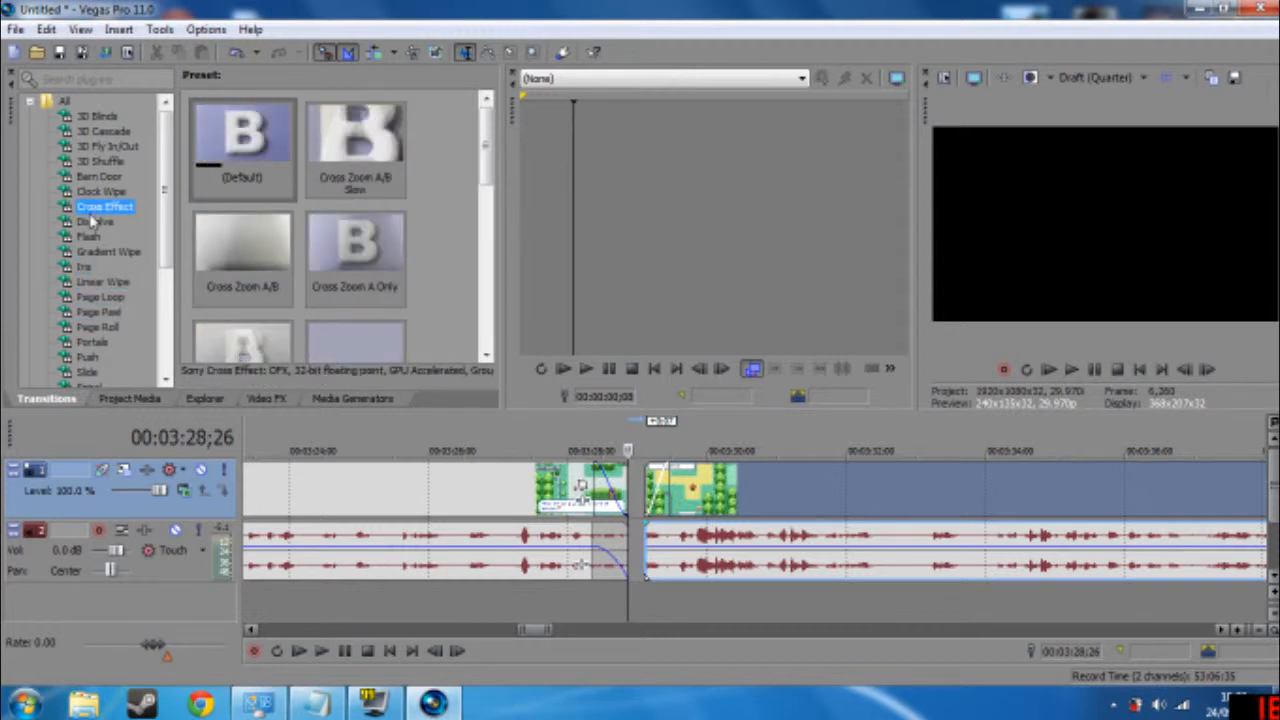
- Choose the Jigsaw Puzzle preset of the Portals transition and move the second section back against the first to close the gap
click(80, 342)
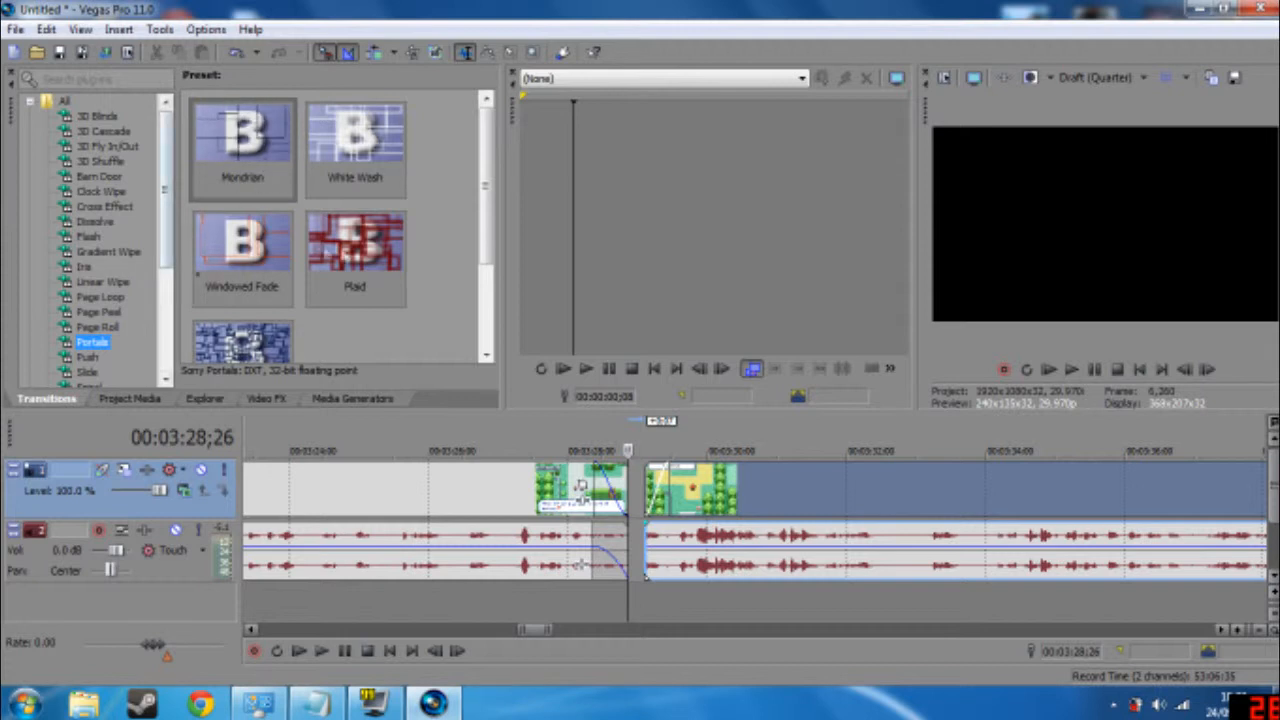
scroll(245, 260, down, 1)
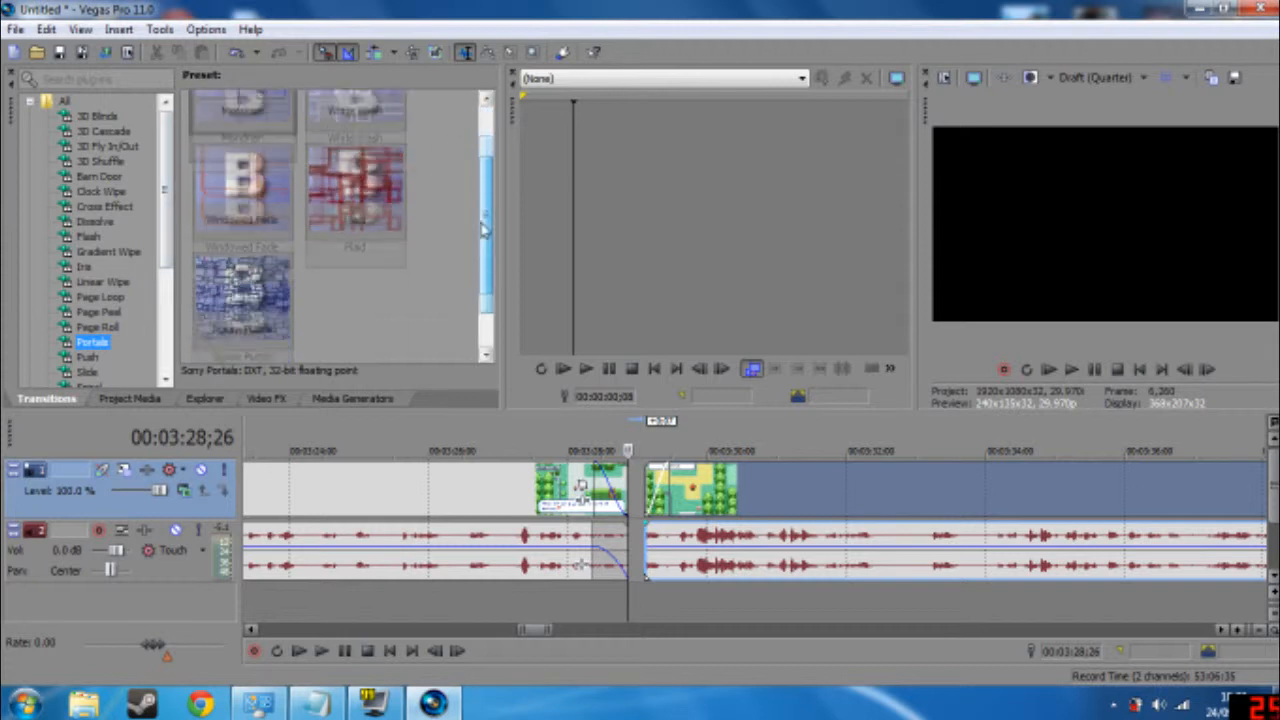
drag(230, 255, 634, 487)
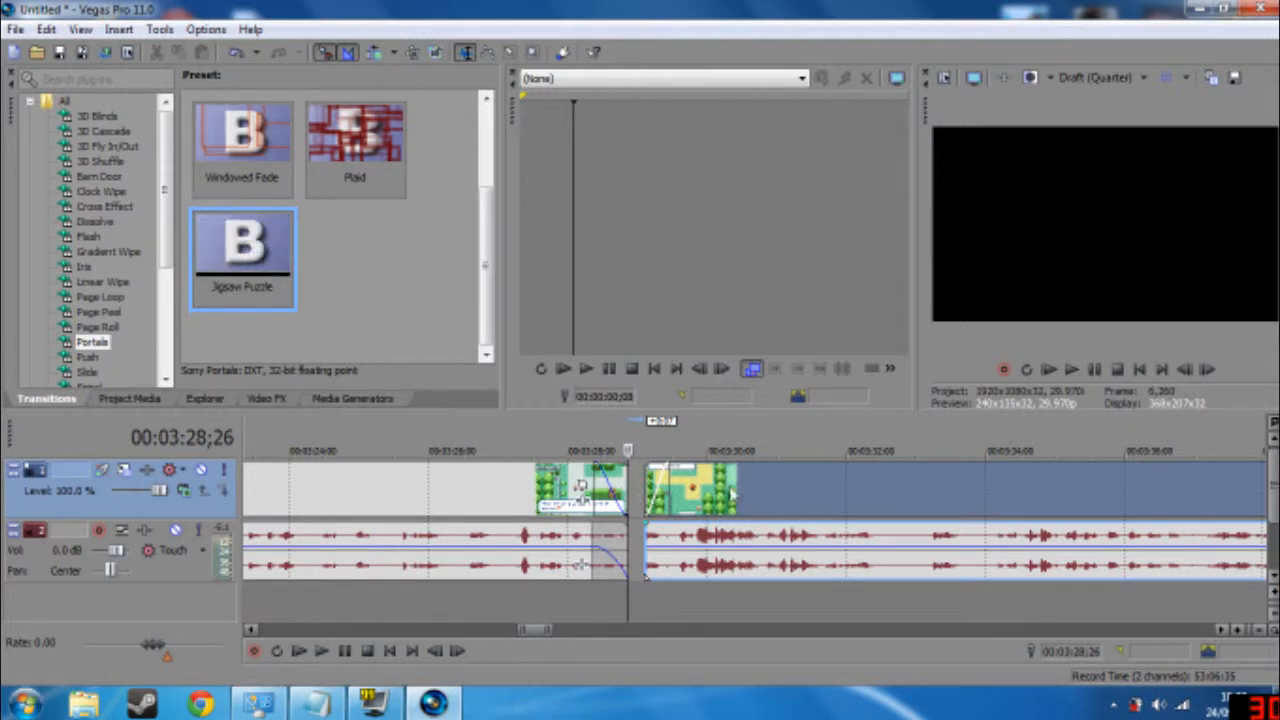
drag(780, 486, 838, 505)
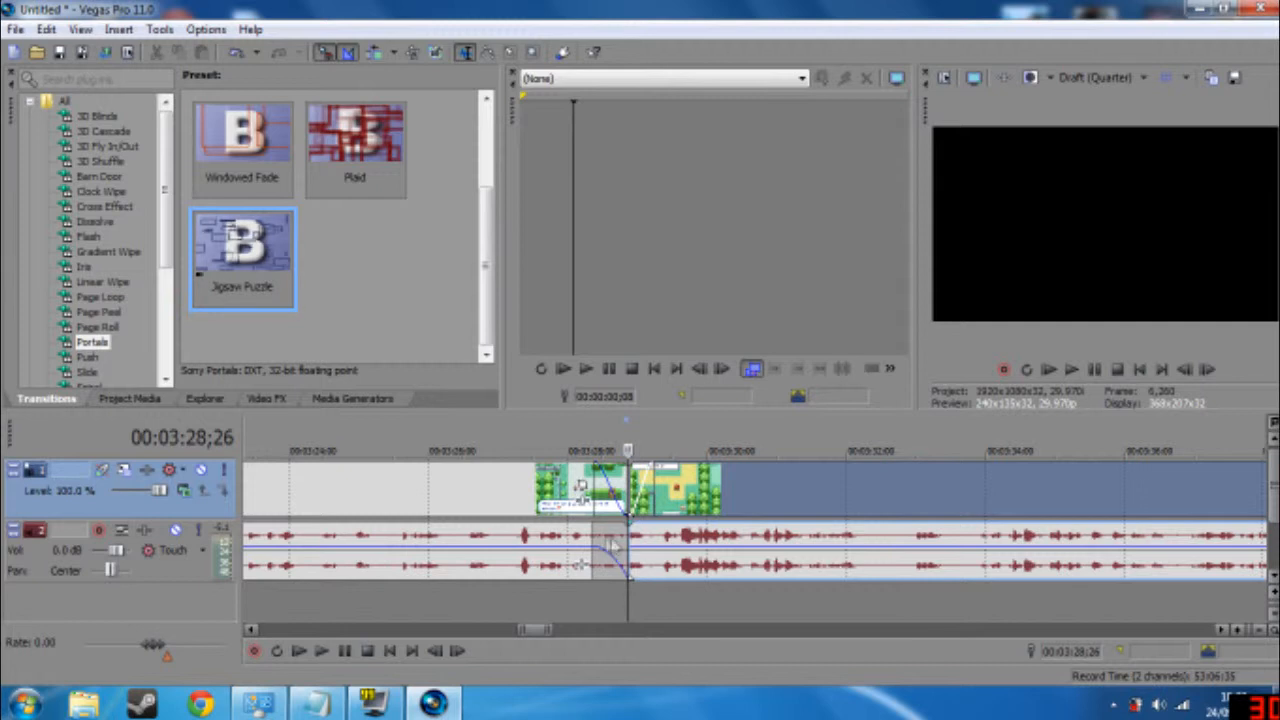
- Apply the Jigsaw Puzzle preset of the Portals transition at the cut between the two video sections
click(636, 501)
scroll(651, 496, up, 3)
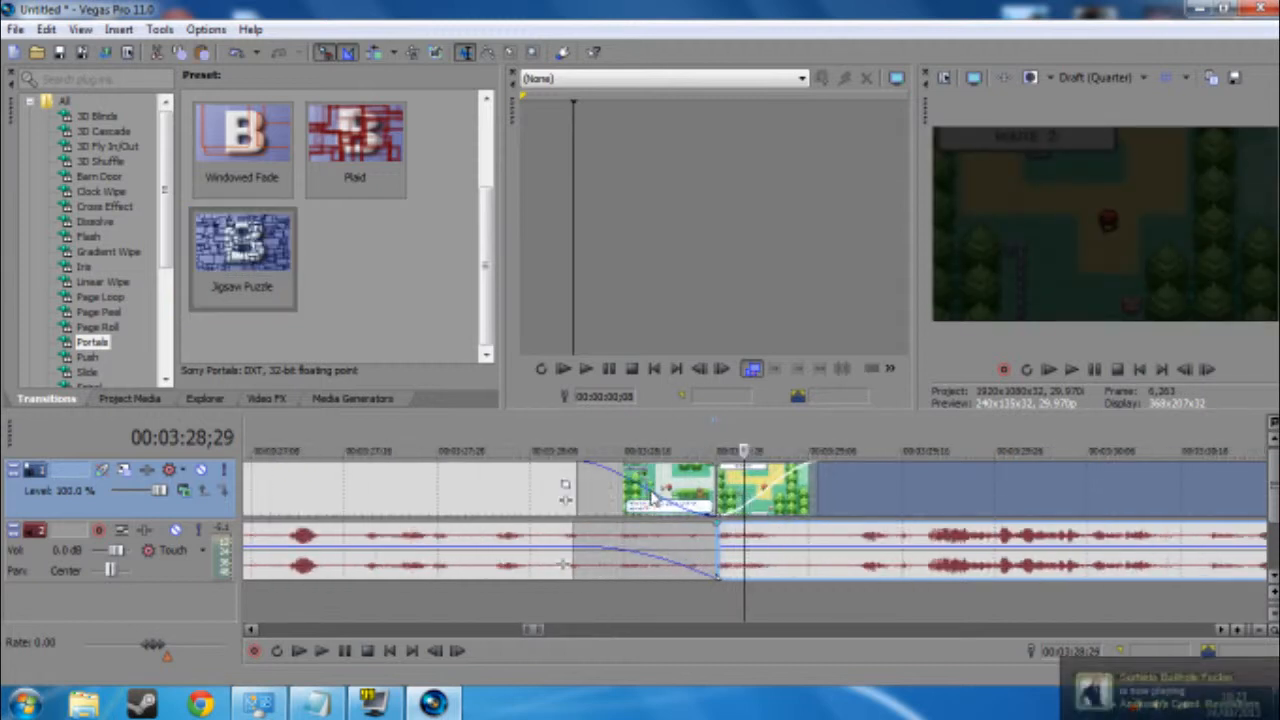
scroll(652, 497, up, 3)
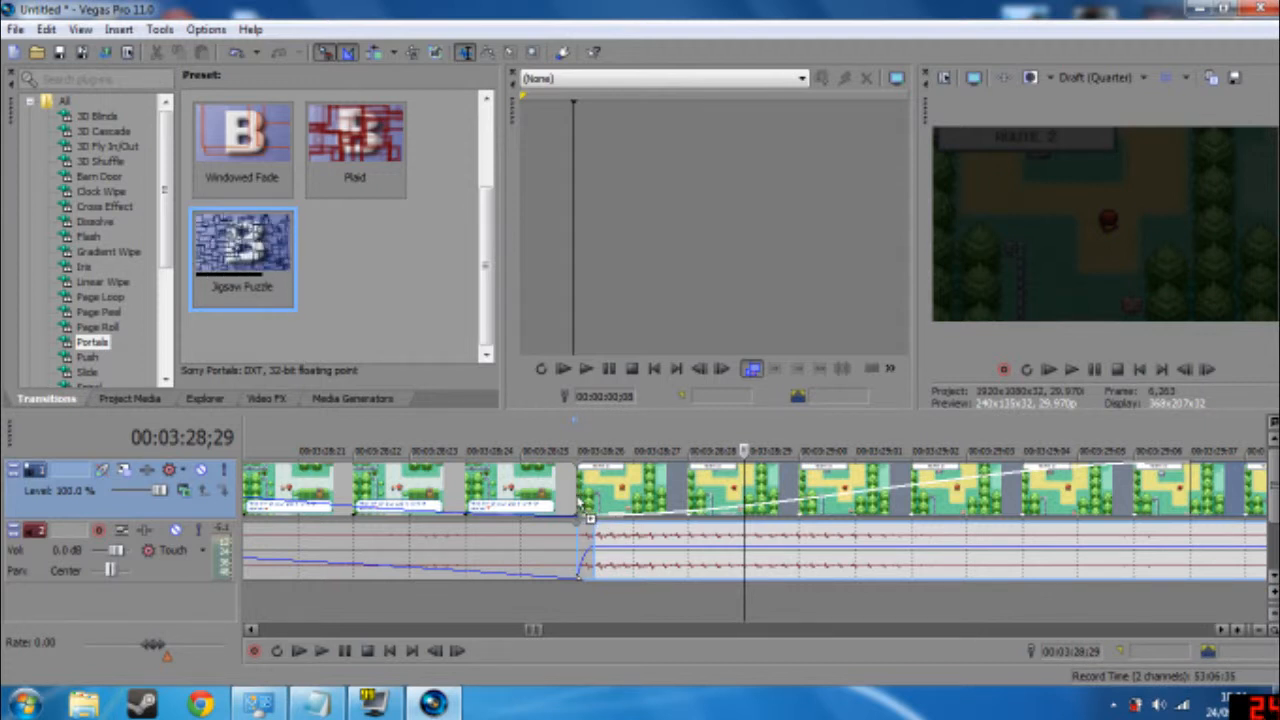
drag(578, 502, 578, 502)
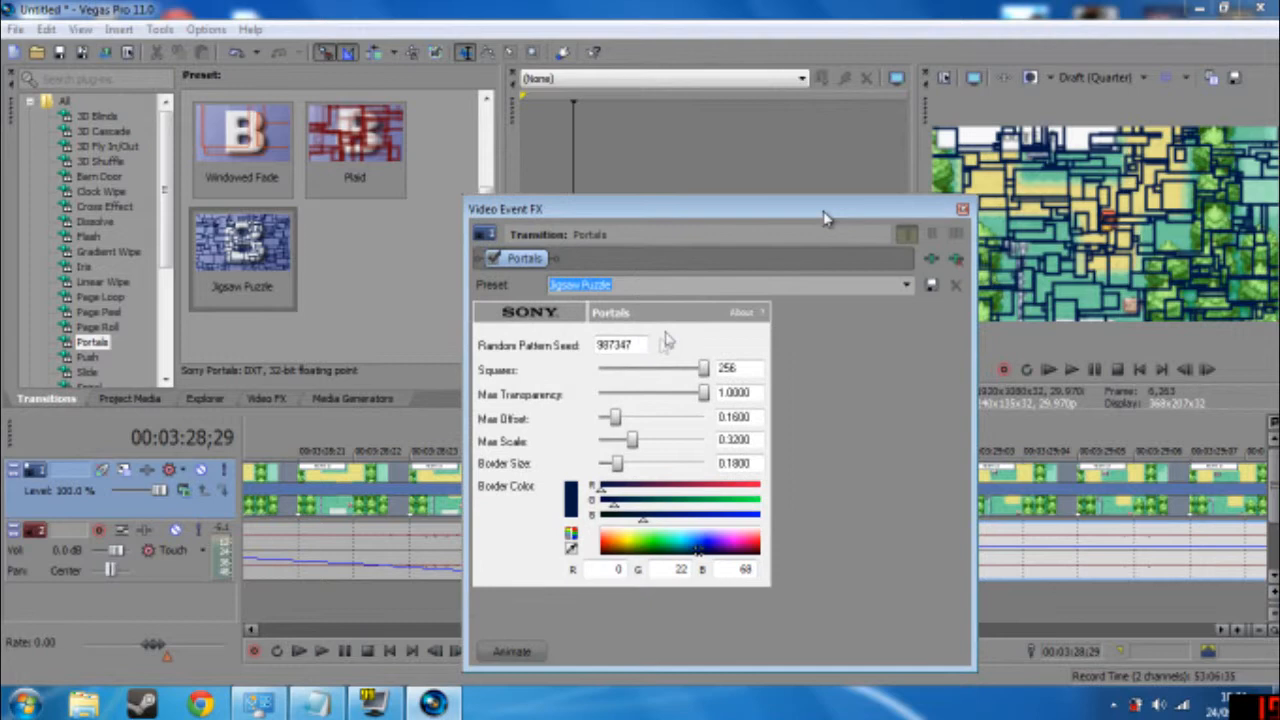
- Set the Portals transition to 196 squares, max transparency 0.7820, max offset 0.6480 and a dark red border colour (68, 7, 0)
drag(700, 375, 661, 376)
drag(765, 216, 659, 186)
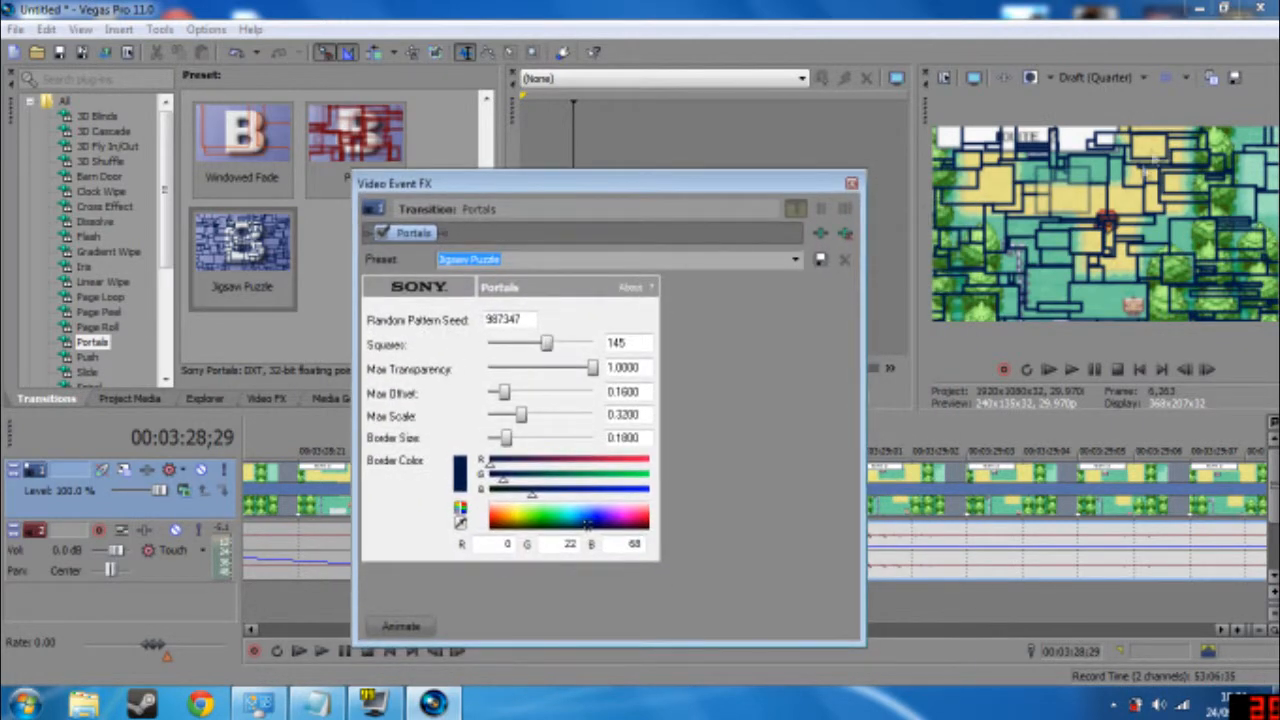
drag(592, 370, 555, 393)
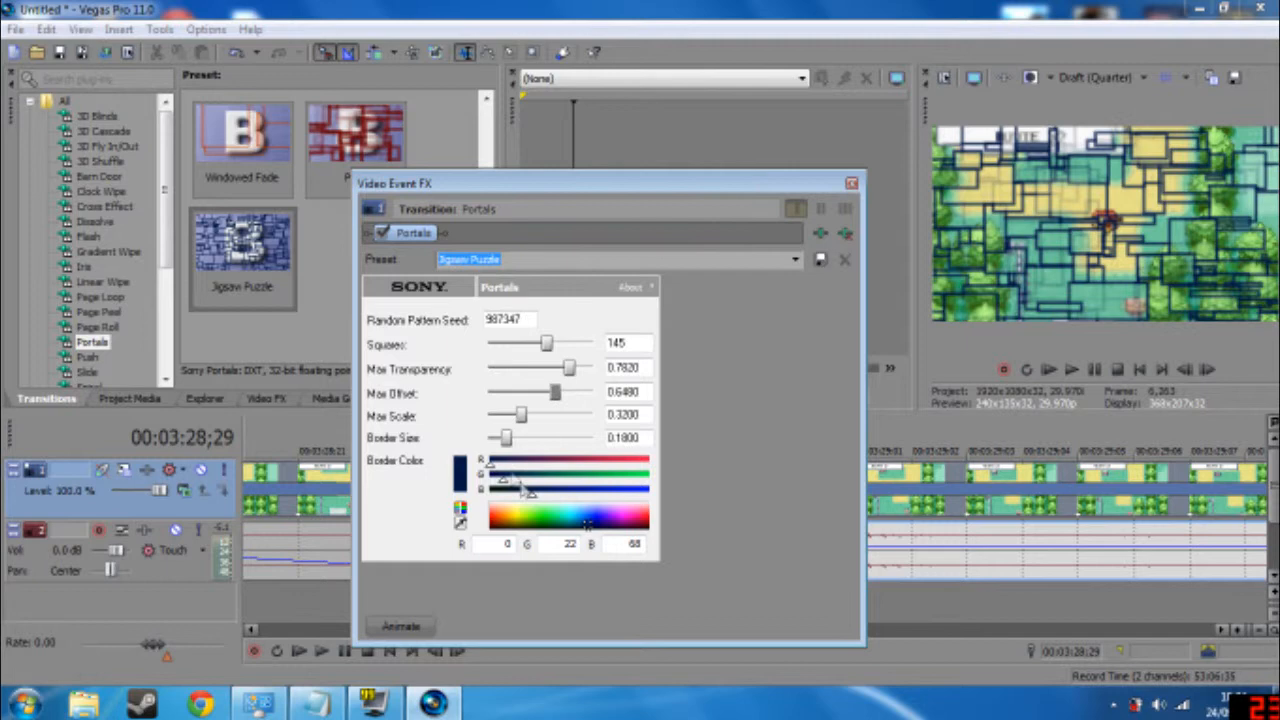
click(539, 507)
drag(546, 343, 572, 343)
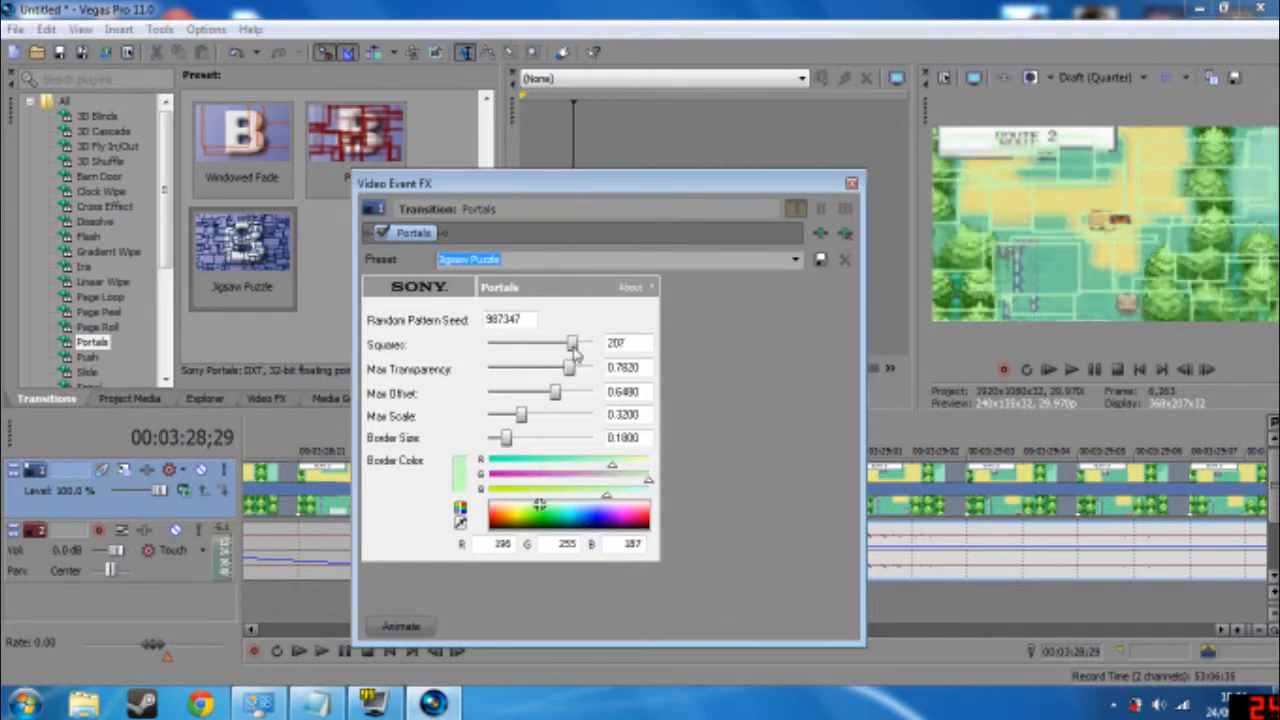
click(490, 520)
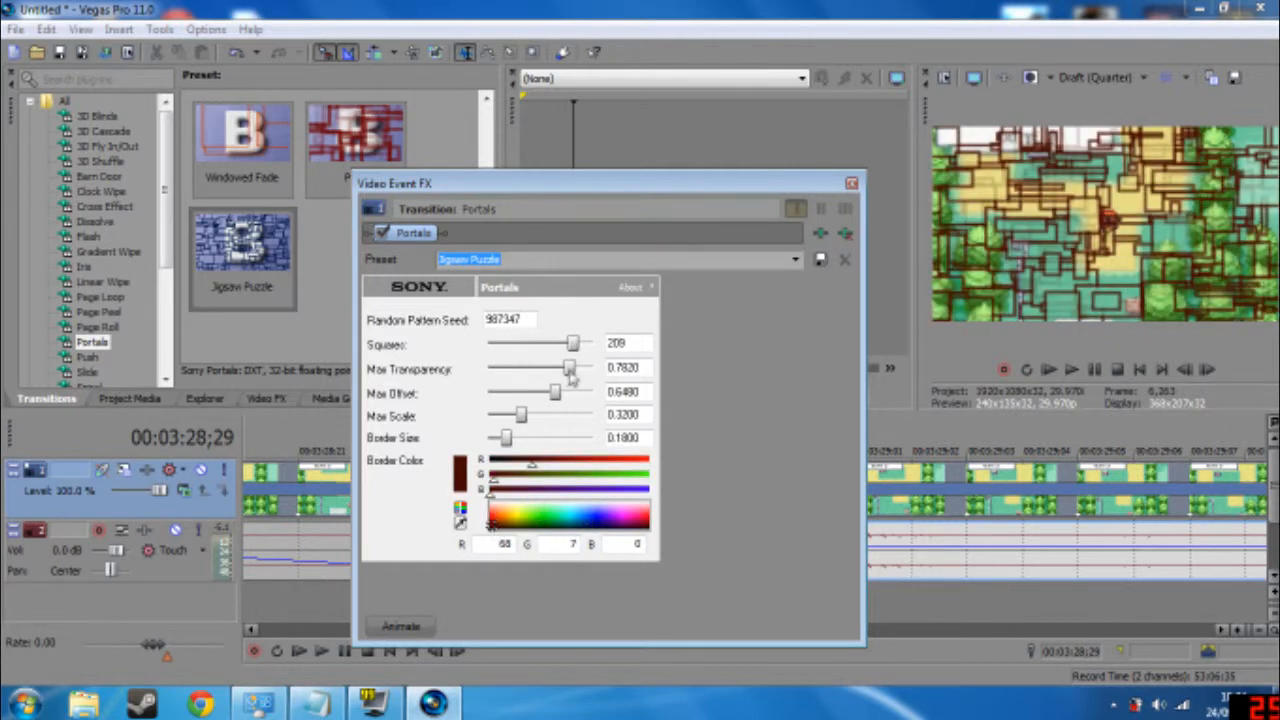
mouse_move(570, 352)
mouse_down()
mouse_move(497, 360)
mouse_move(567, 344)
mouse_up()
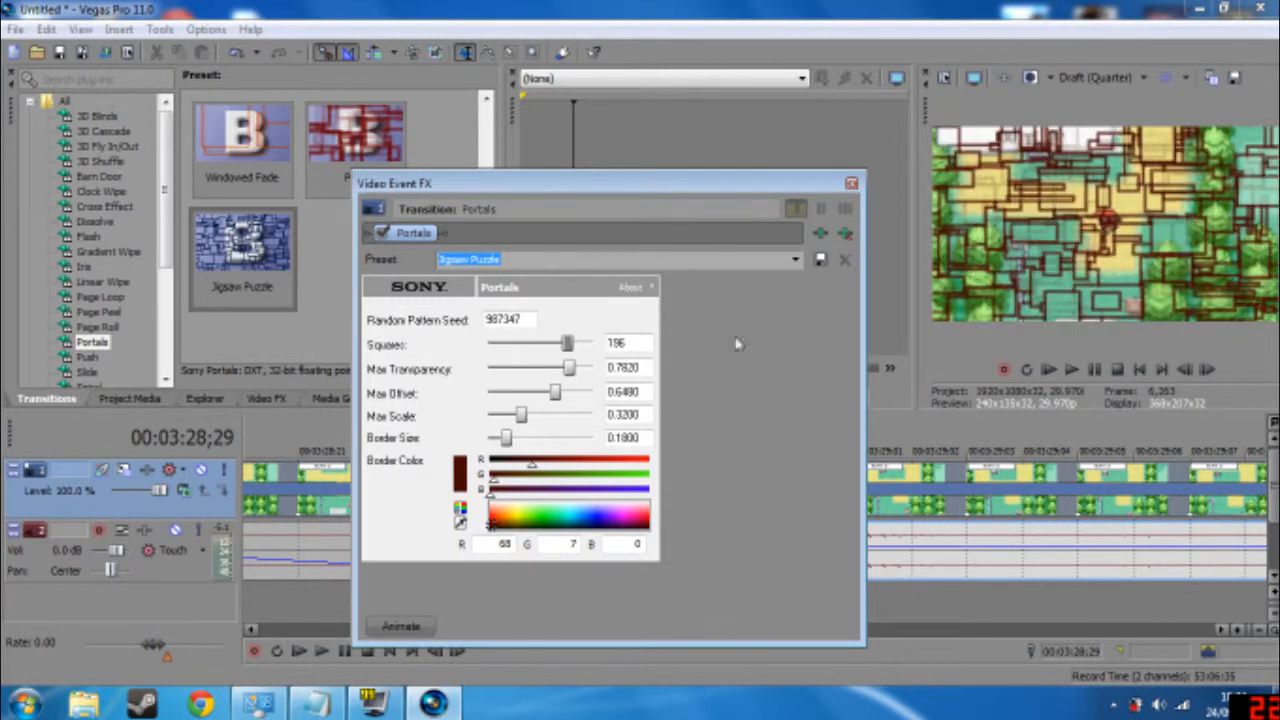
click(851, 185)
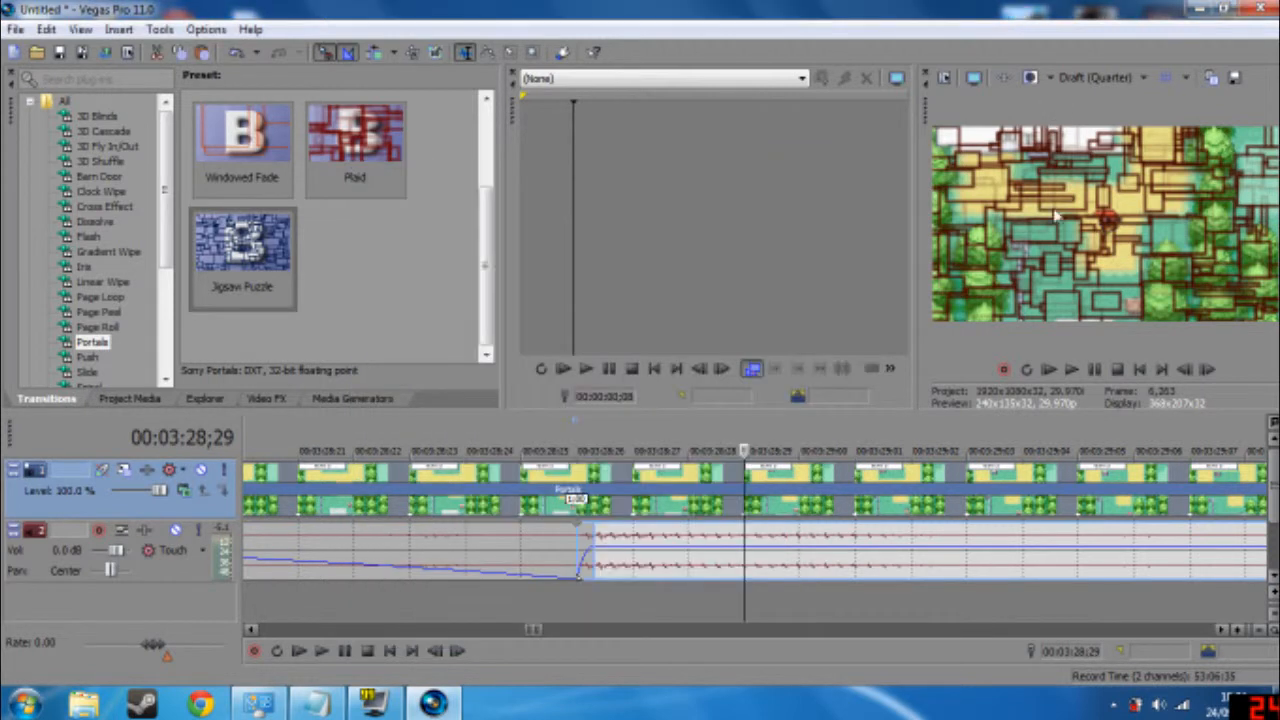
- Play the Portals transition across the cut twice, the second time starting at about 00:03:27;18
drag(627, 432, 397, 447)
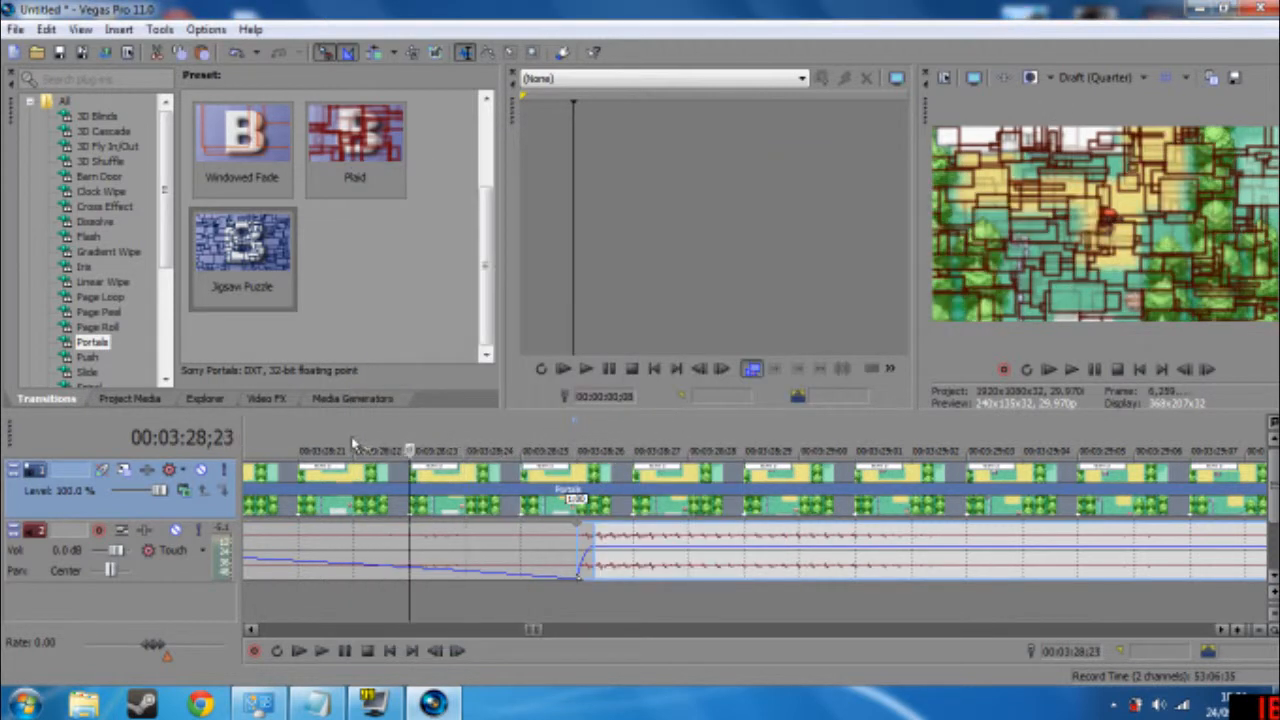
click(1070, 369)
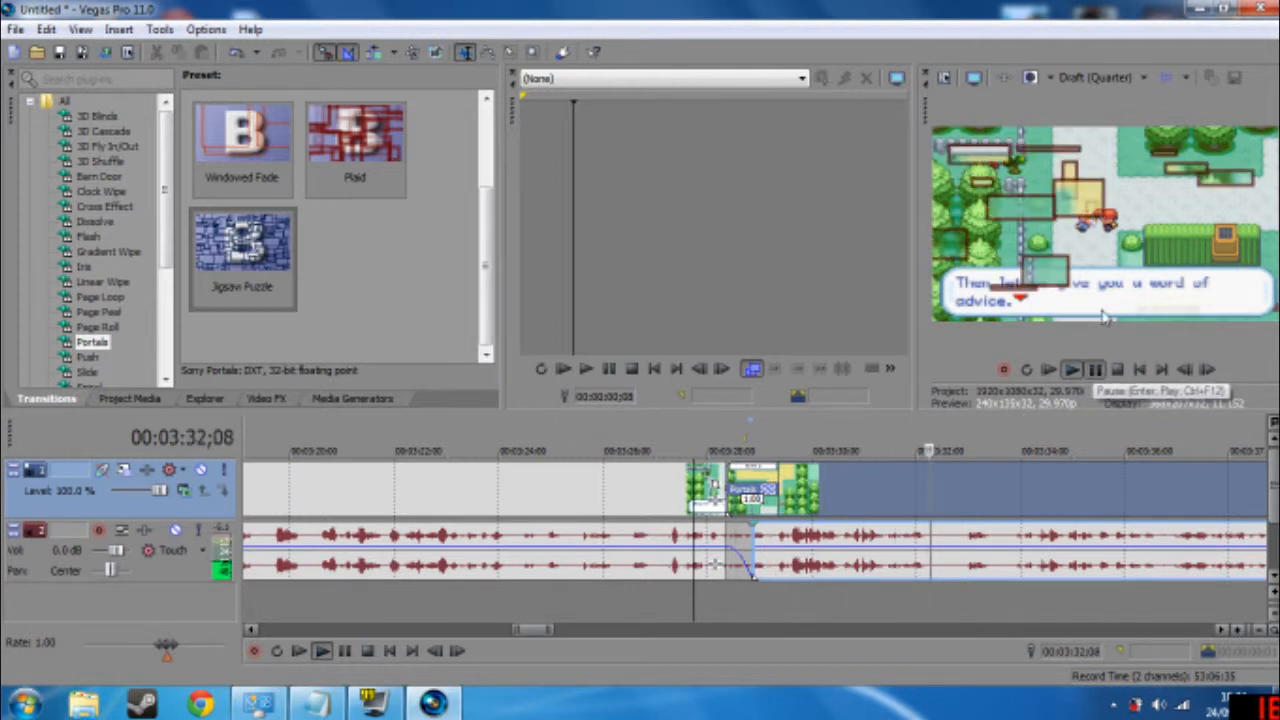
key(space)
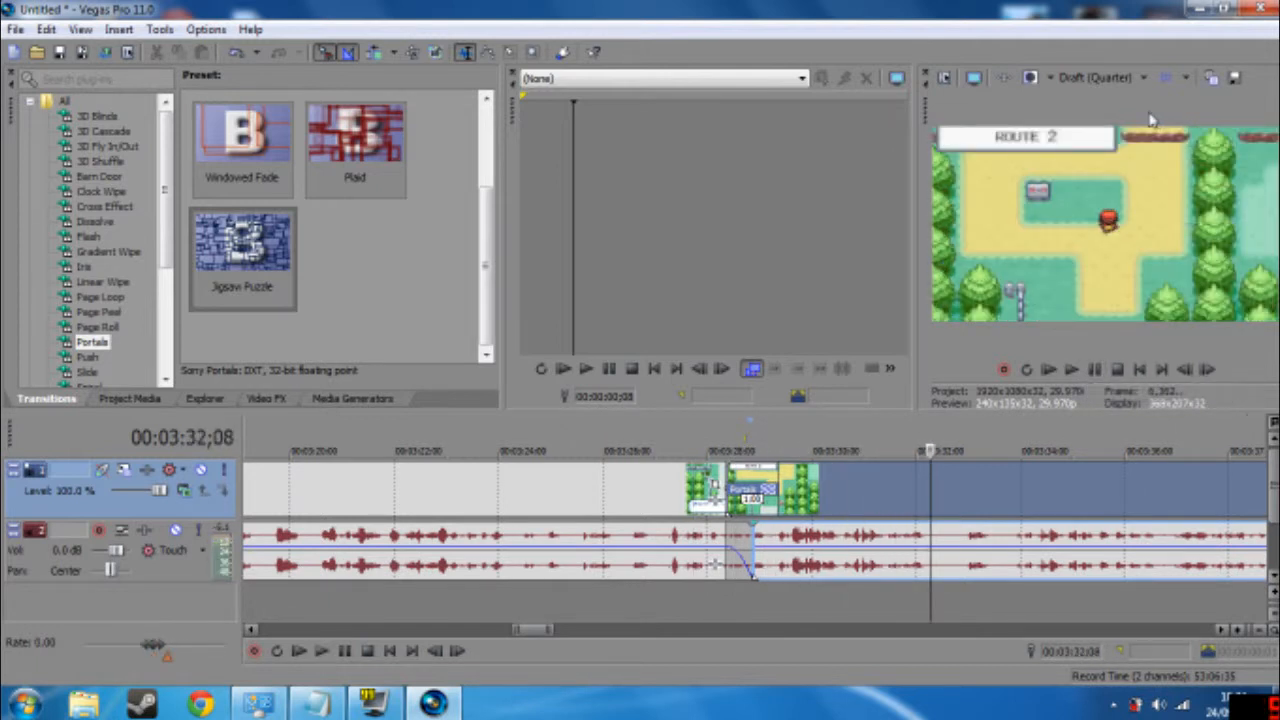
click(688, 440)
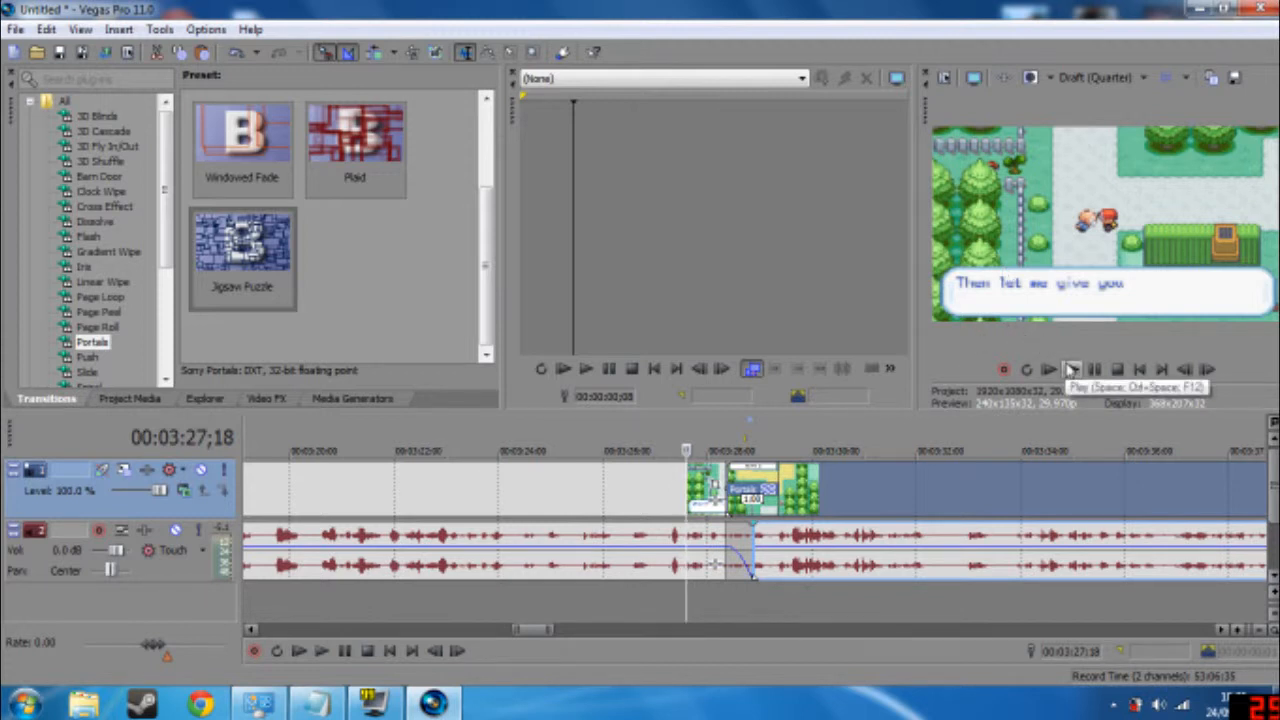
click(1070, 370)
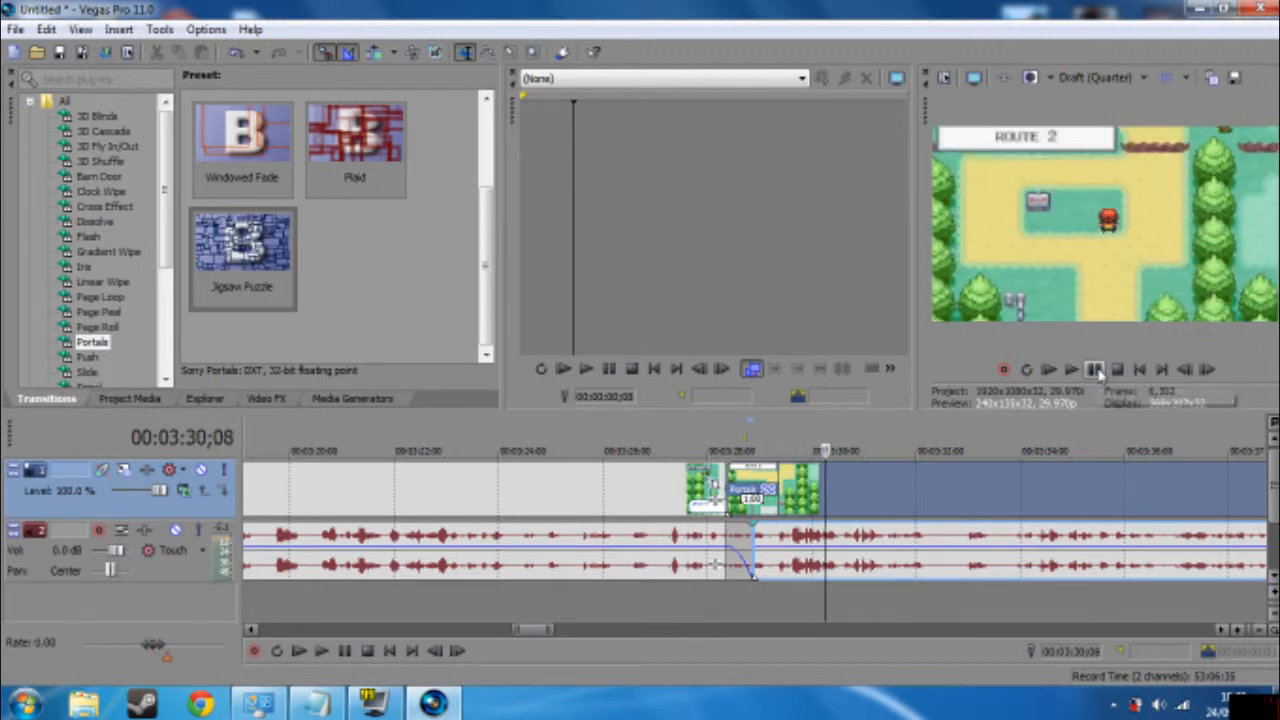
click(1096, 370)
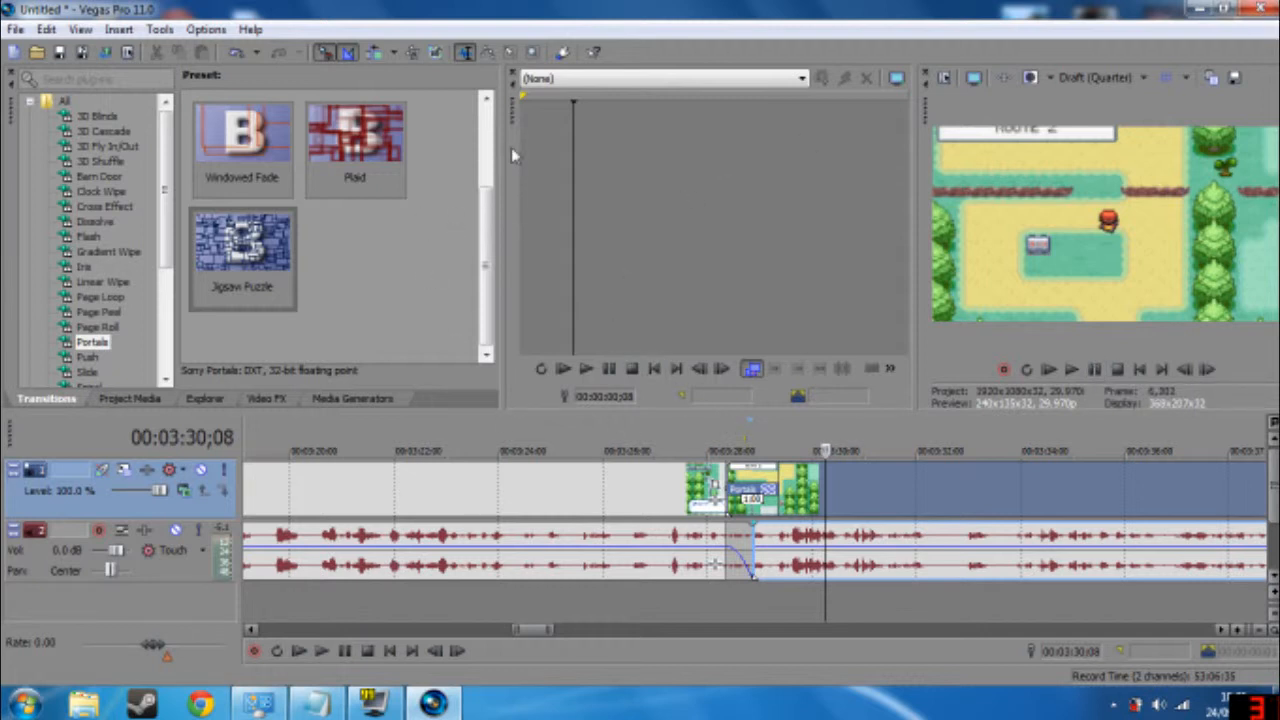
- Move the second section later so that it starts at 00:05:05;24, well apart from the first section
click(740, 451)
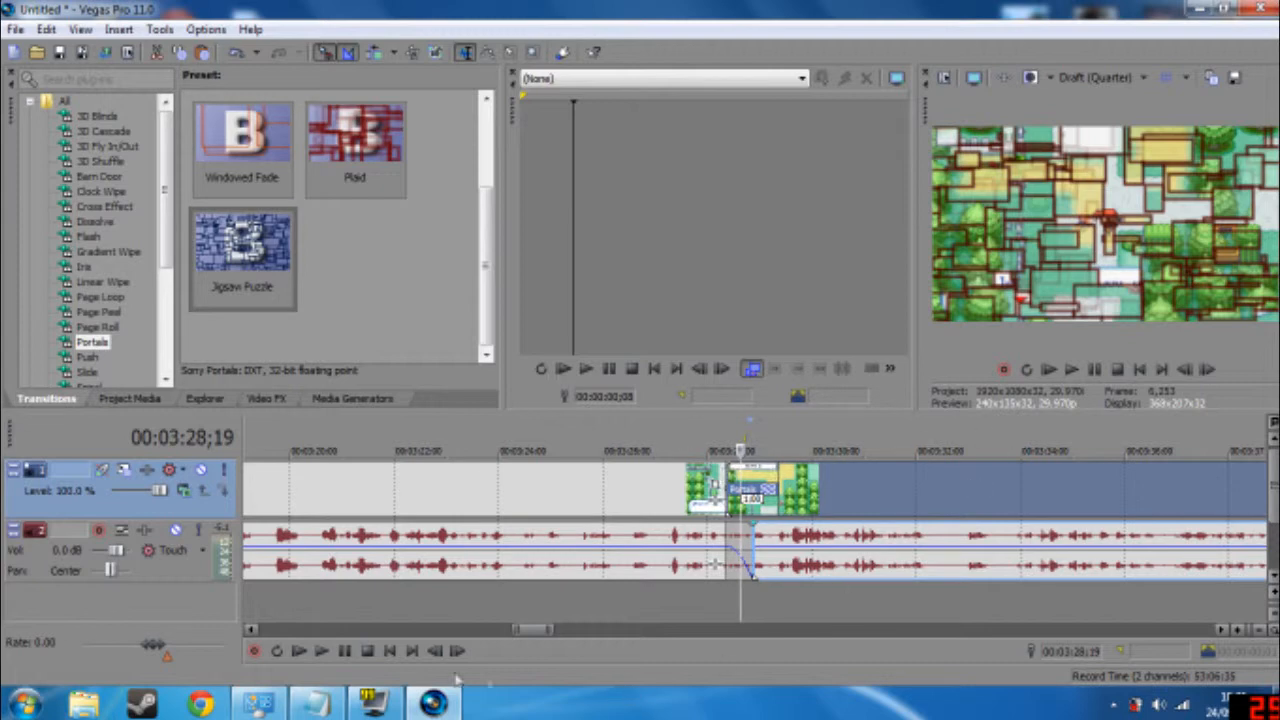
drag(543, 632, 595, 631)
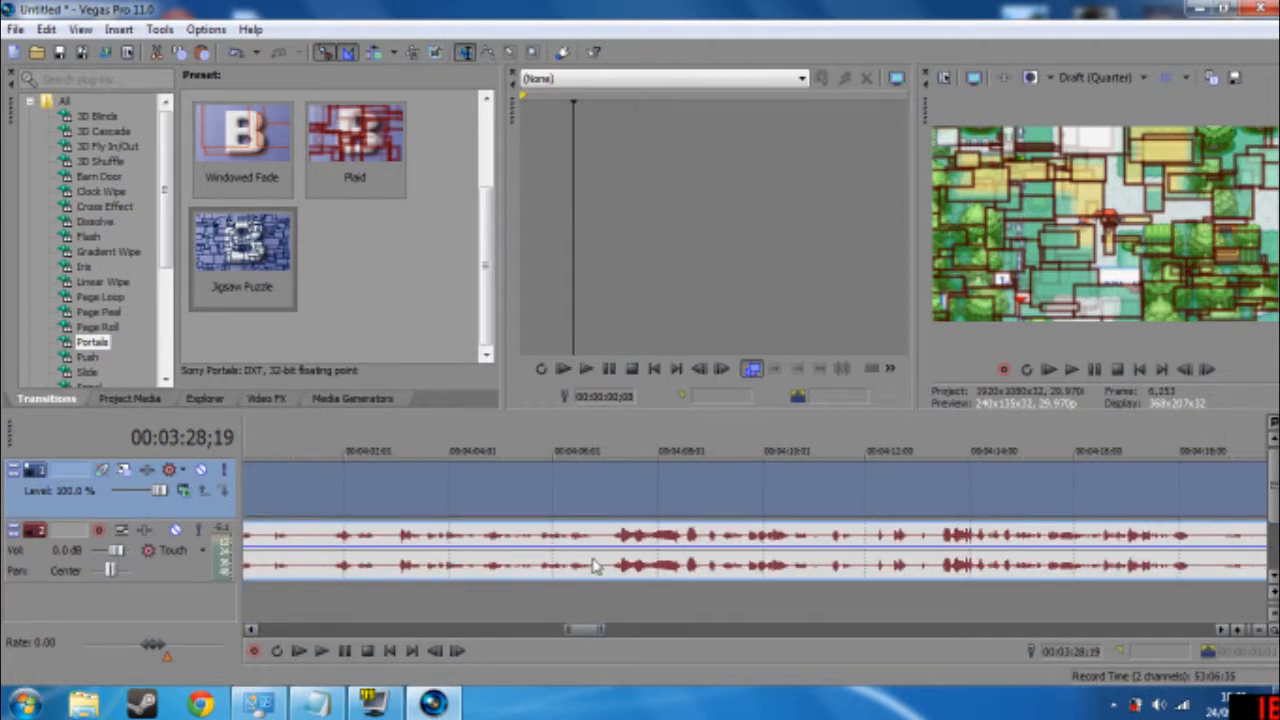
scroll(594, 567, down, 5)
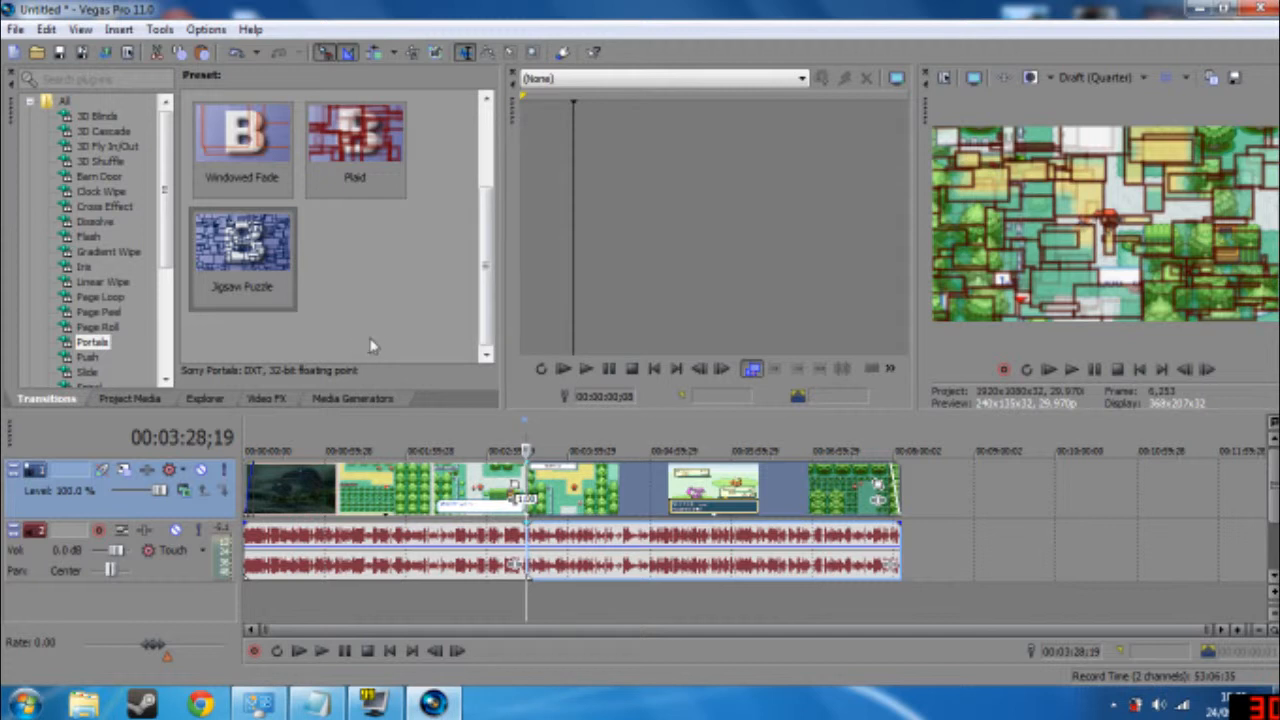
click(657, 436)
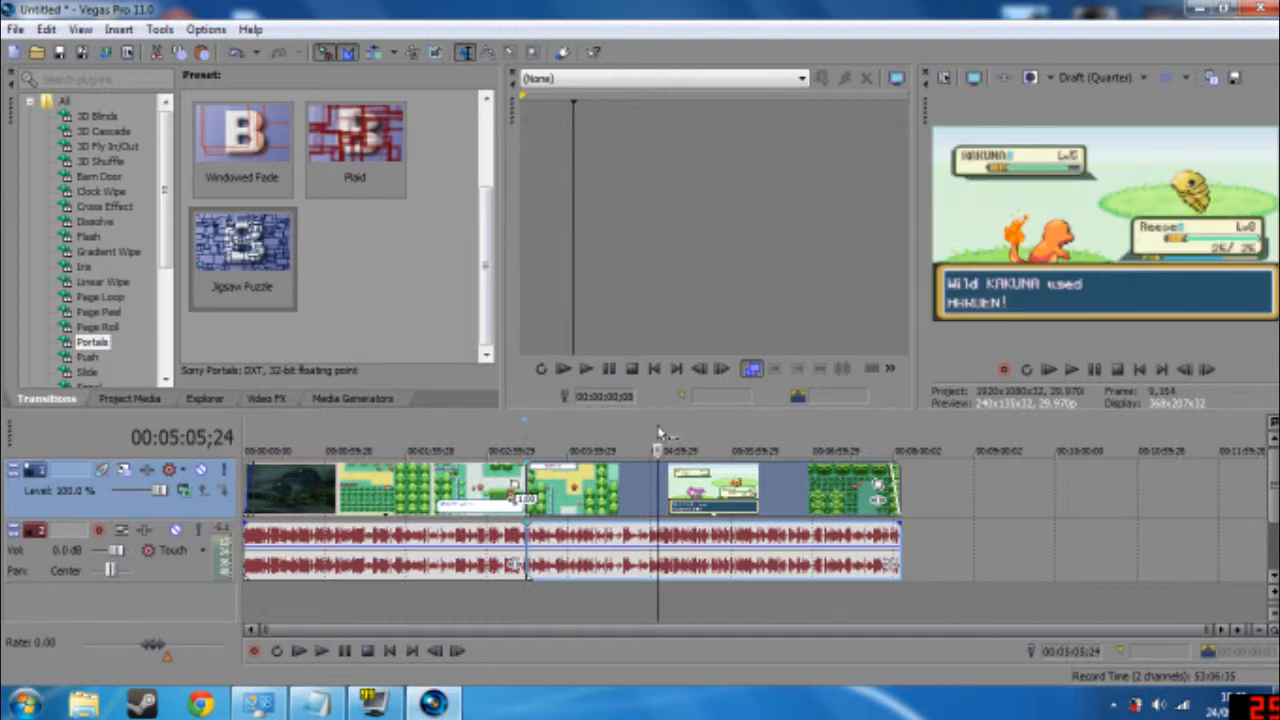
drag(770, 490, 900, 487)
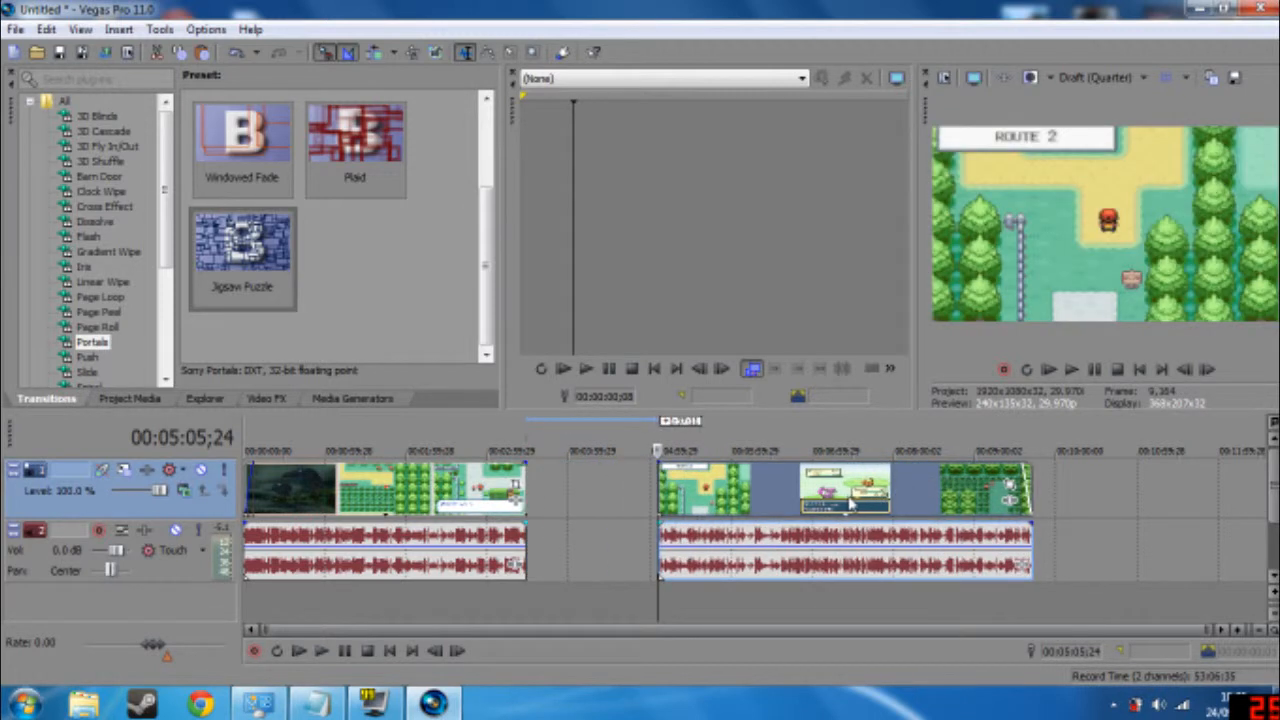
- Show the available Video FX and place the playhead inside the second section at 00:05:22;14
click(271, 401)
click(81, 30)
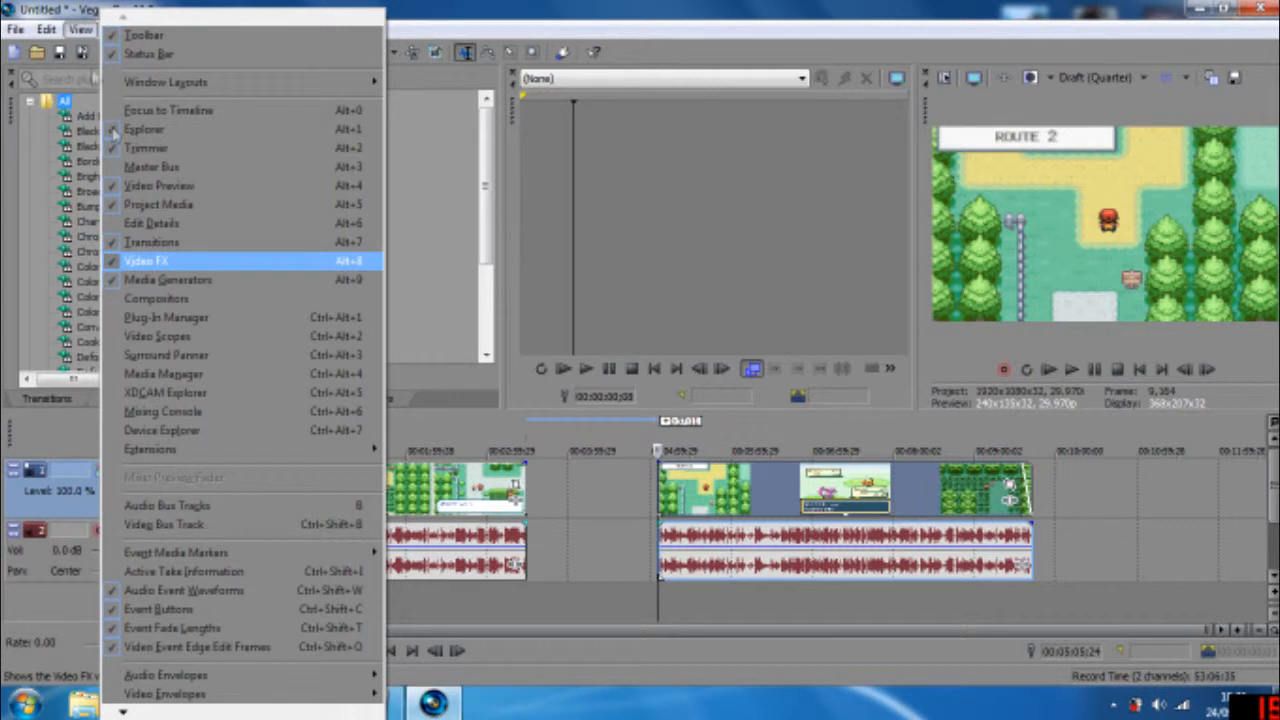
click(87, 32)
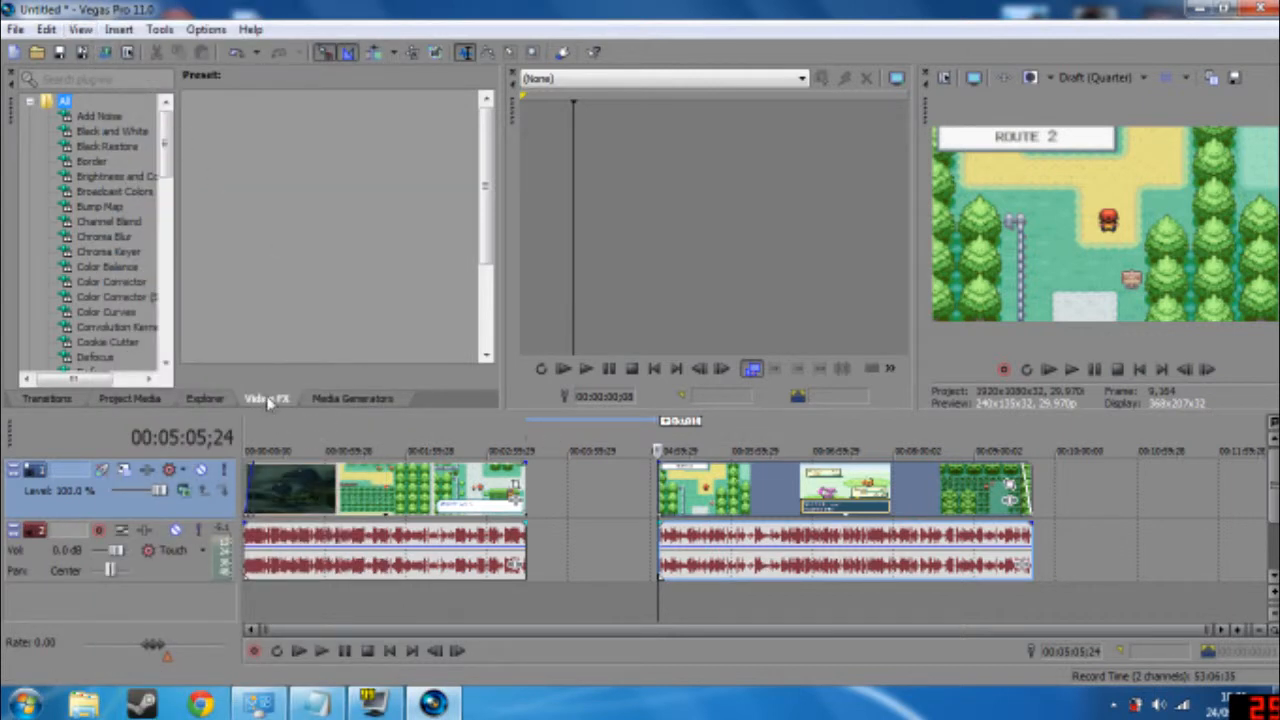
click(870, 505)
drag(840, 441, 564, 455)
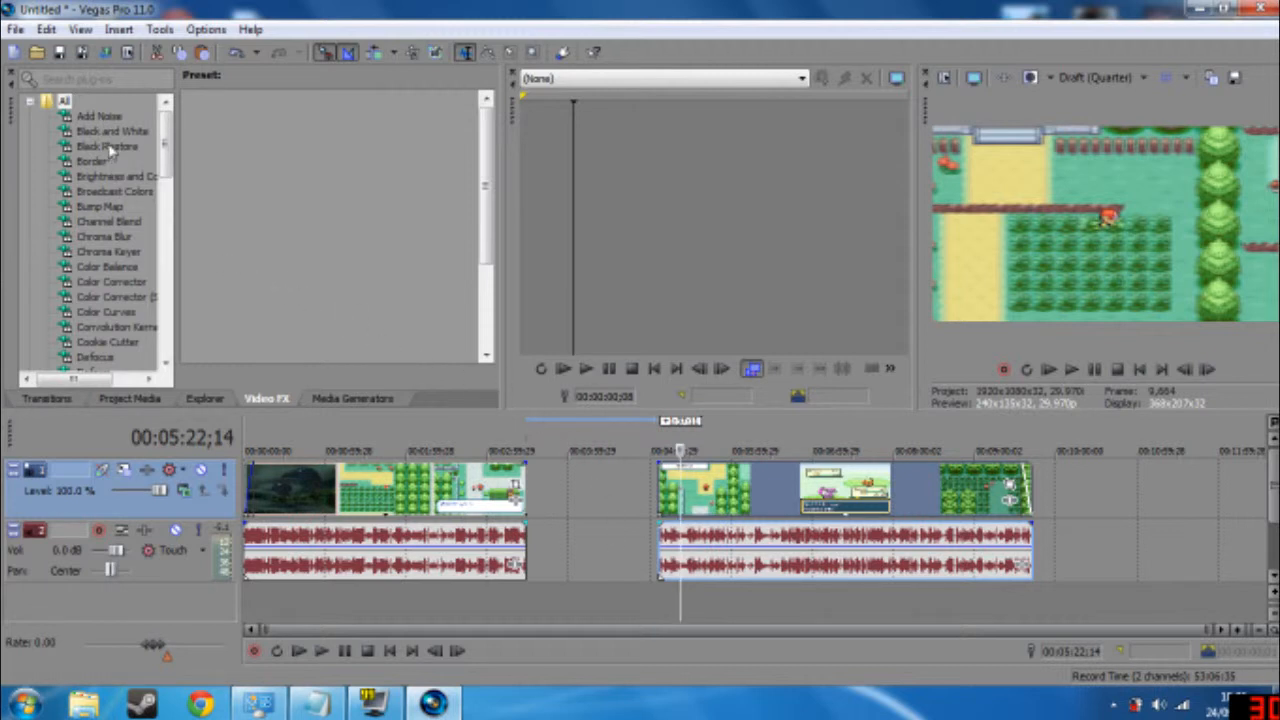
- Apply the Newspaper Zoomed preset of the News Print effect to the second section and set its dot size to 0.2280
drag(165, 138, 165, 222)
click(101, 312)
drag(386, 243, 770, 490)
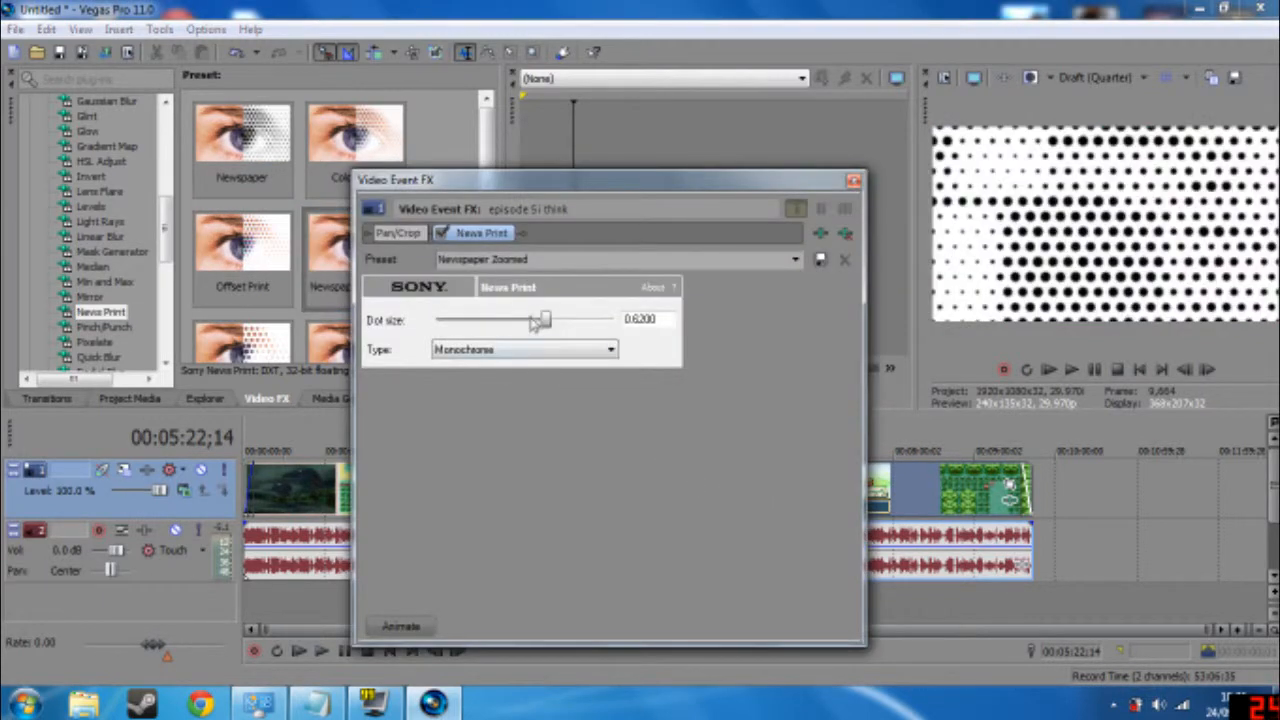
drag(546, 321, 476, 344)
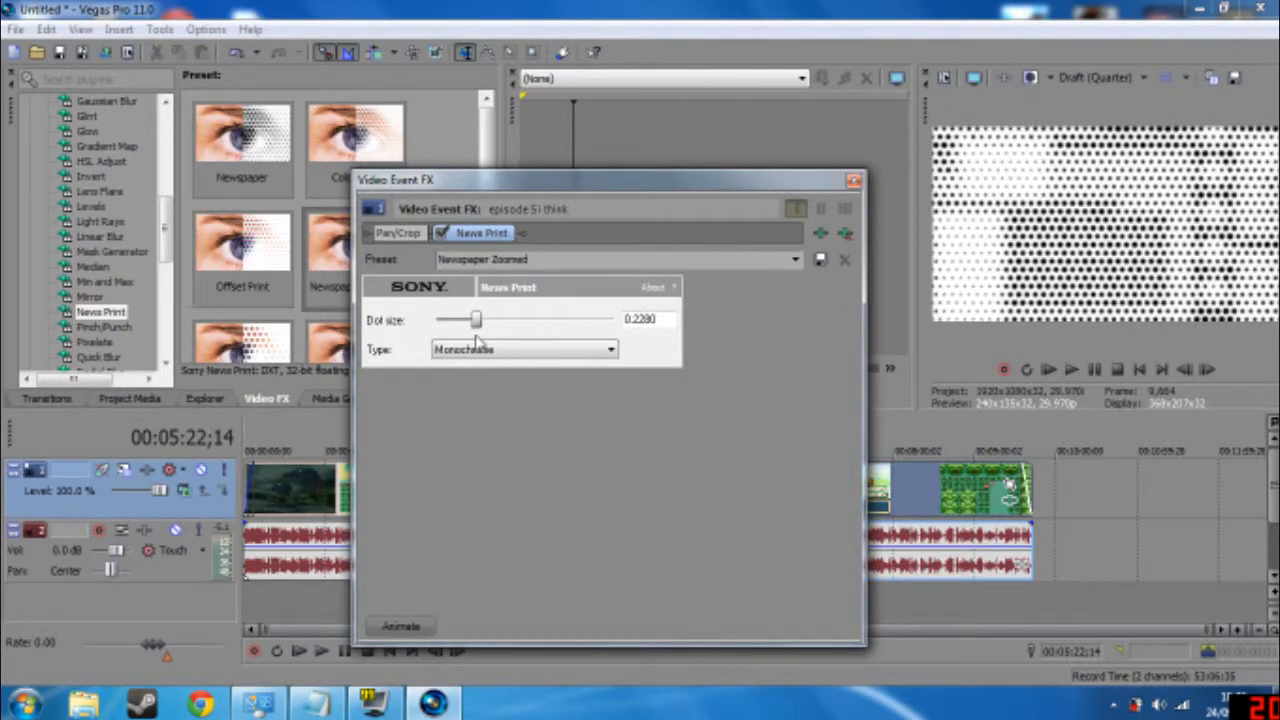
click(853, 182)
- Play the second section with its News Print effect, starting just before it at about 00:04:59;15
click(657, 440)
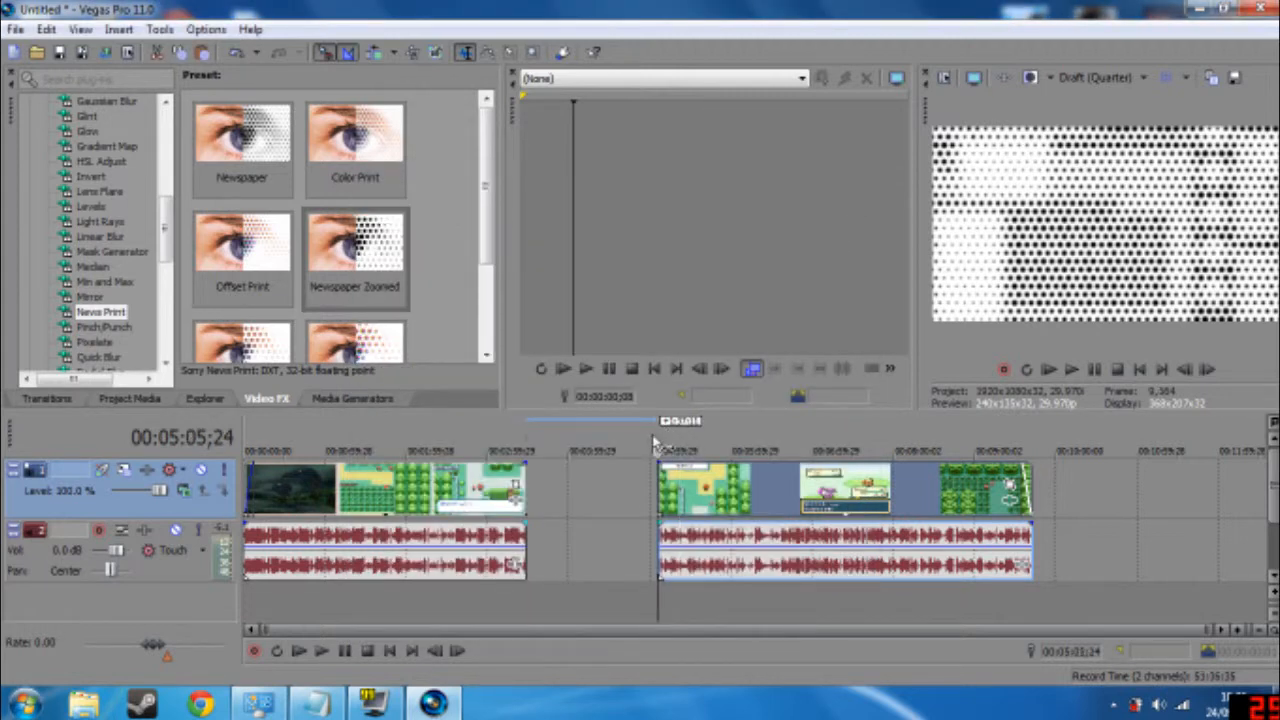
click(648, 440)
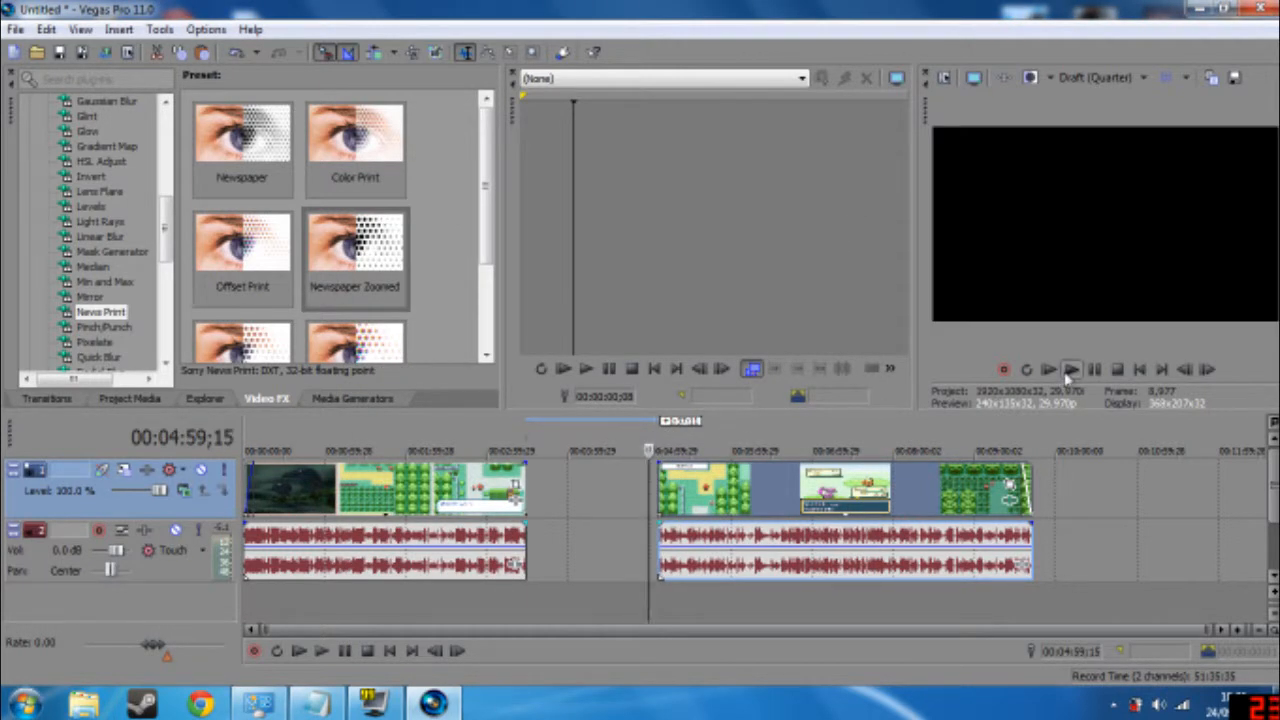
click(1070, 369)
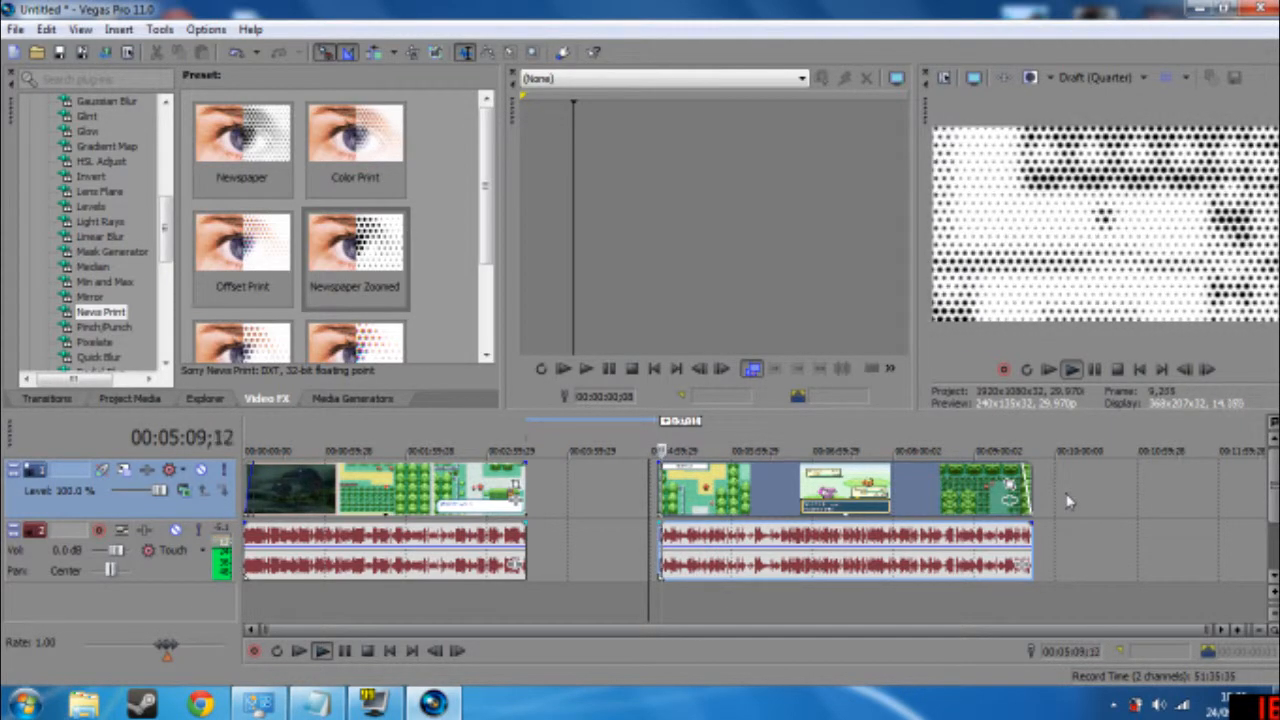
- Pause the playback of the second section and place the playhead inside the first section at 00:01:17;25
right_click(736, 512)
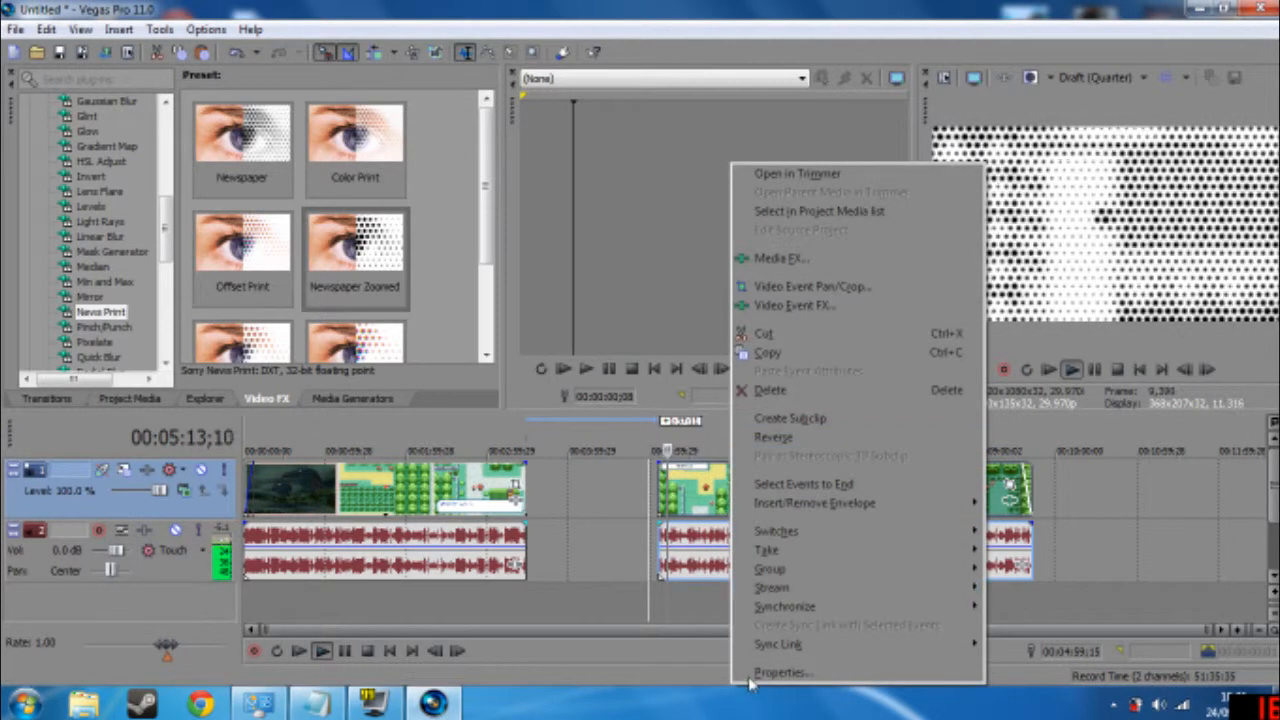
click(664, 364)
click(1093, 373)
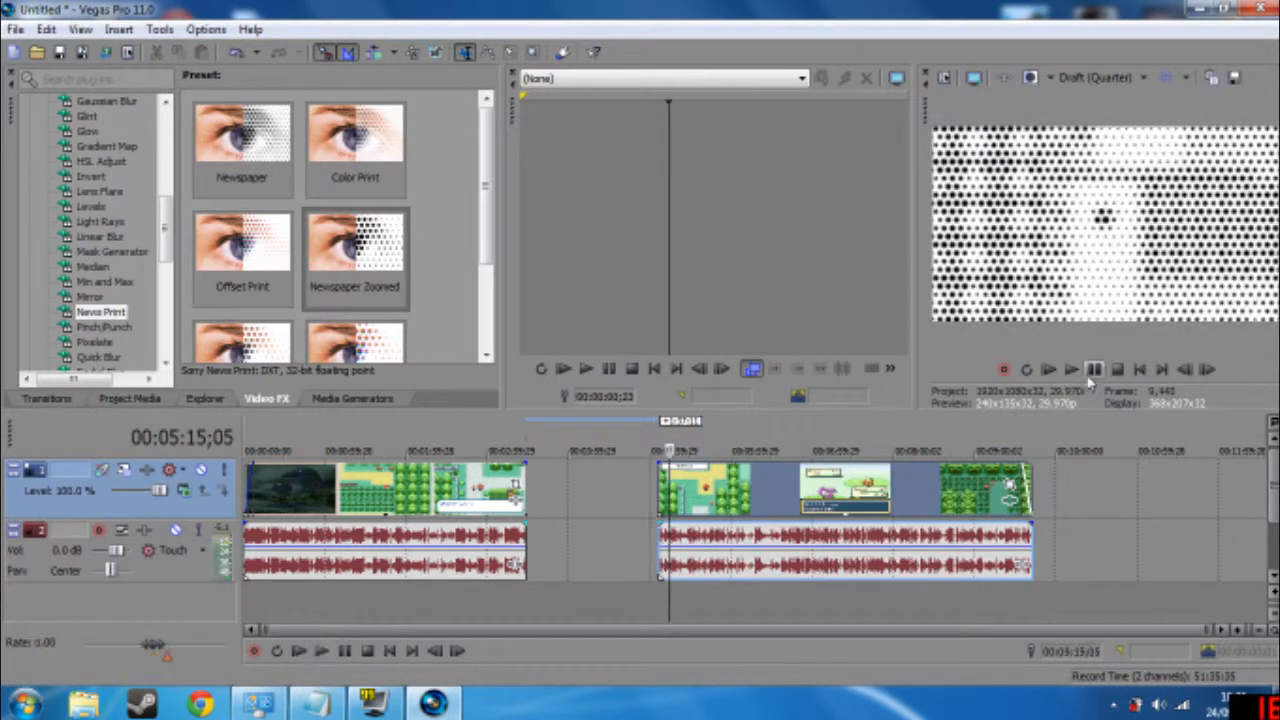
click(349, 440)
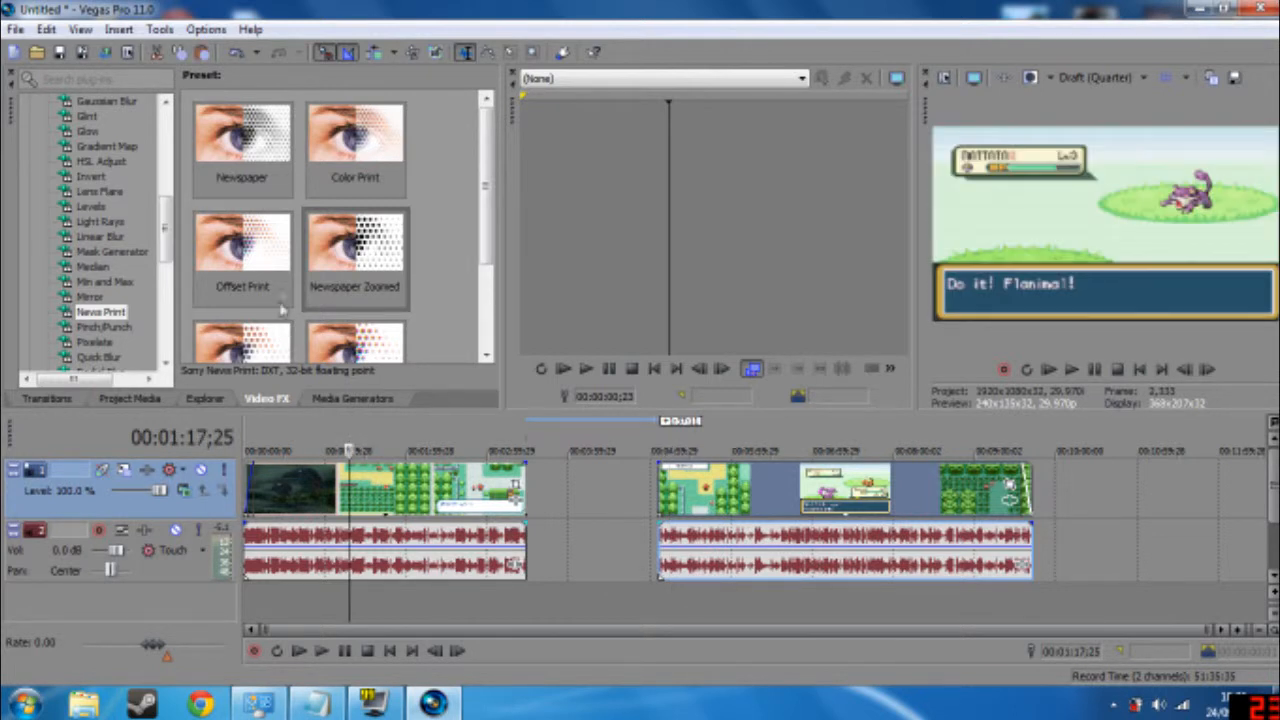
- Apply the Darken preset of the Levels effect to the whole video track 1
click(93, 267)
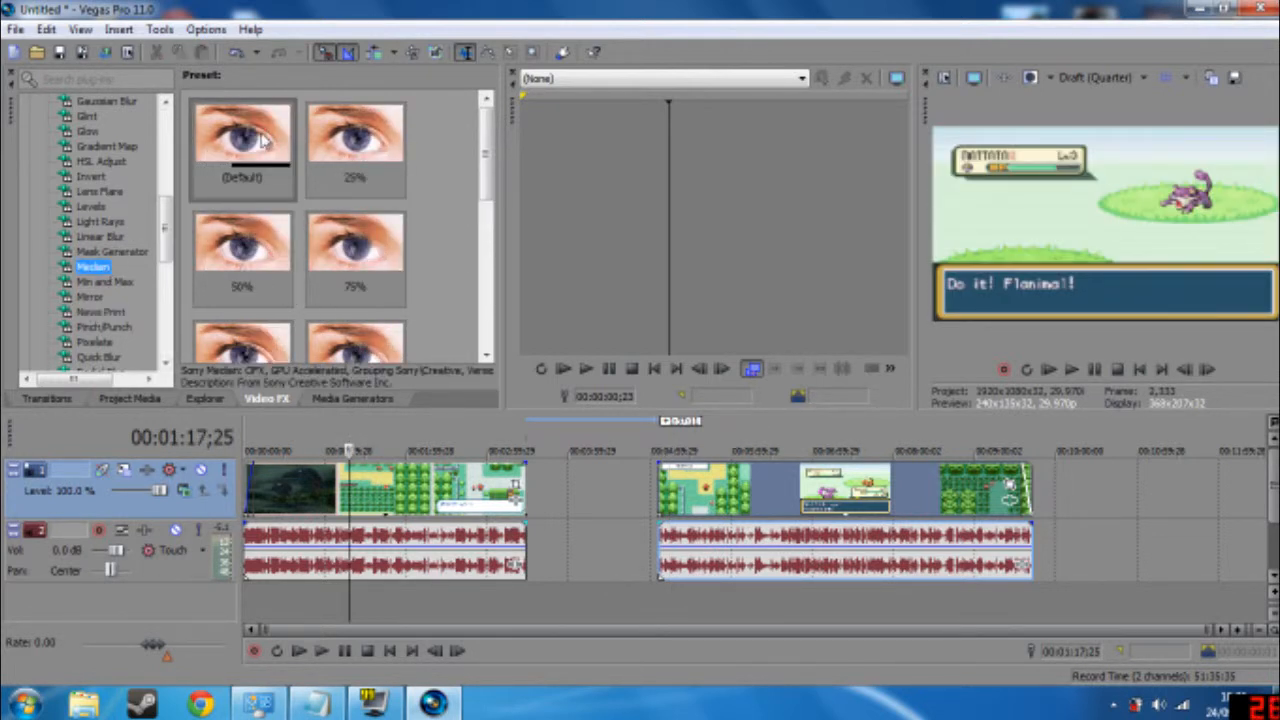
click(93, 207)
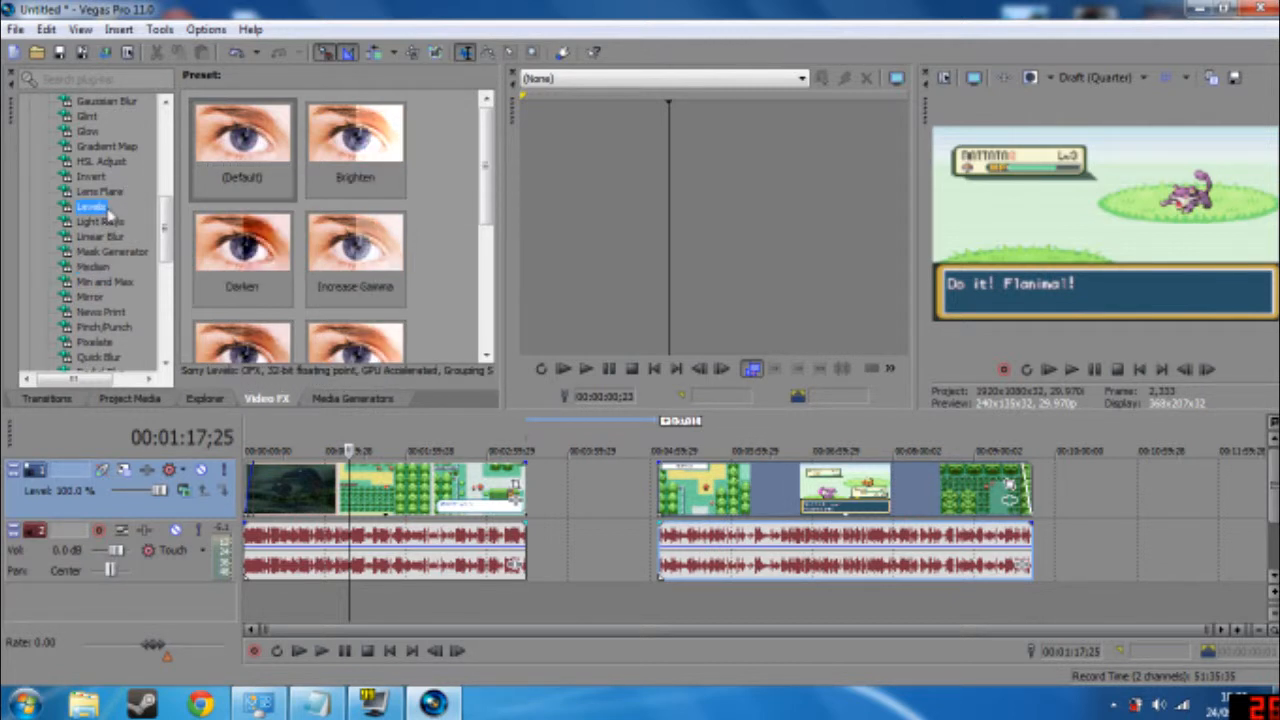
click(242, 255)
drag(342, 428, 344, 430)
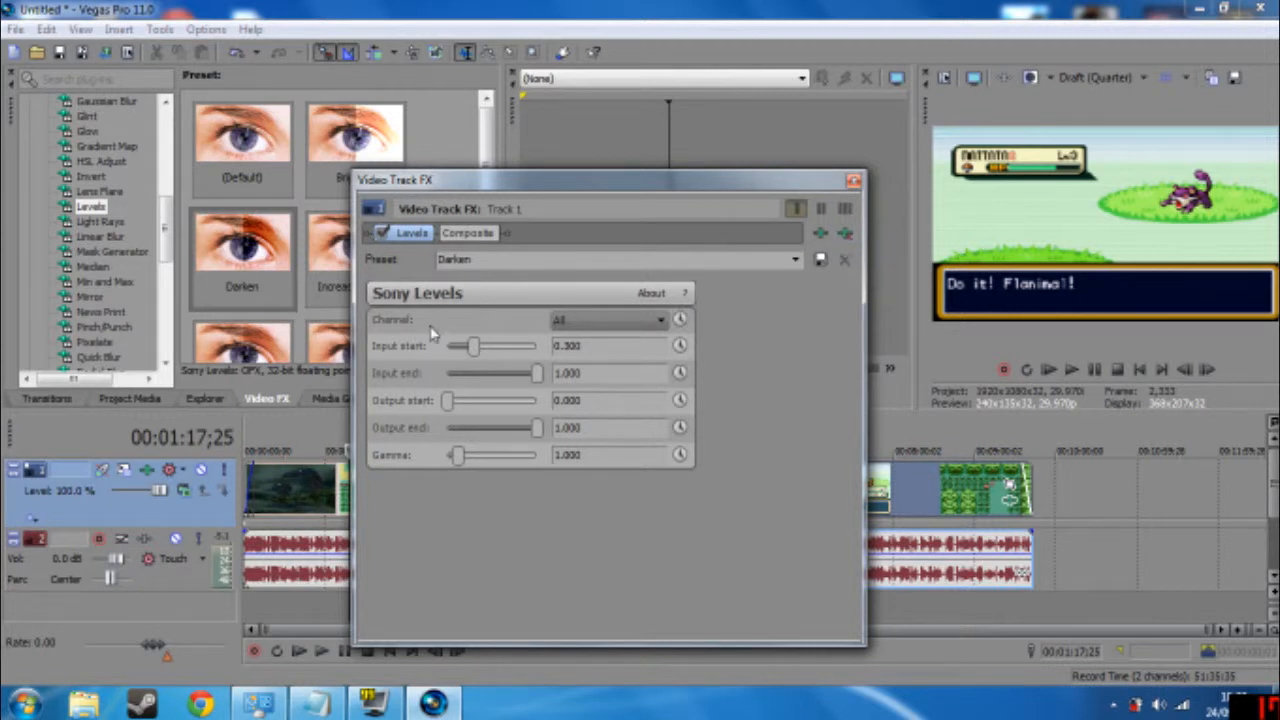
- Set the track's Levels to input start 0.442, input end 0.000, output start 0.337 and output end 0.599, raise the gamma, and play the result
drag(476, 352, 531, 346)
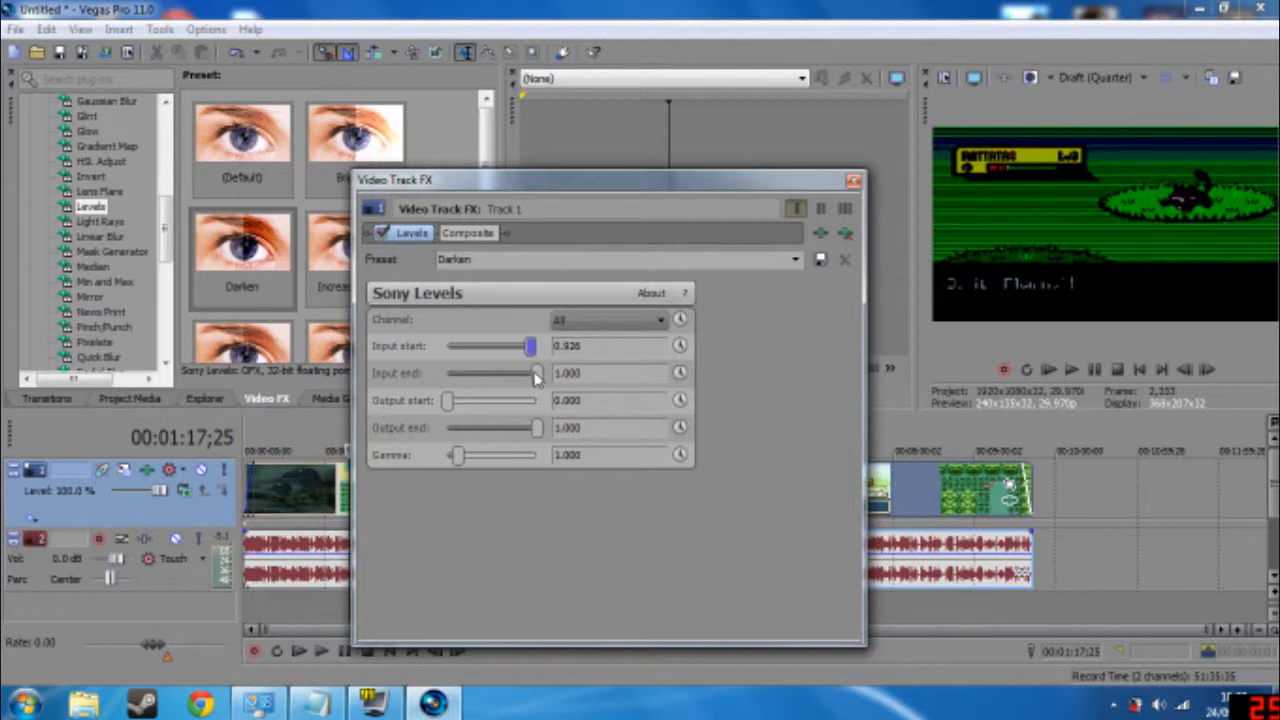
drag(529, 376, 447, 375)
drag(447, 401, 499, 429)
click(484, 456)
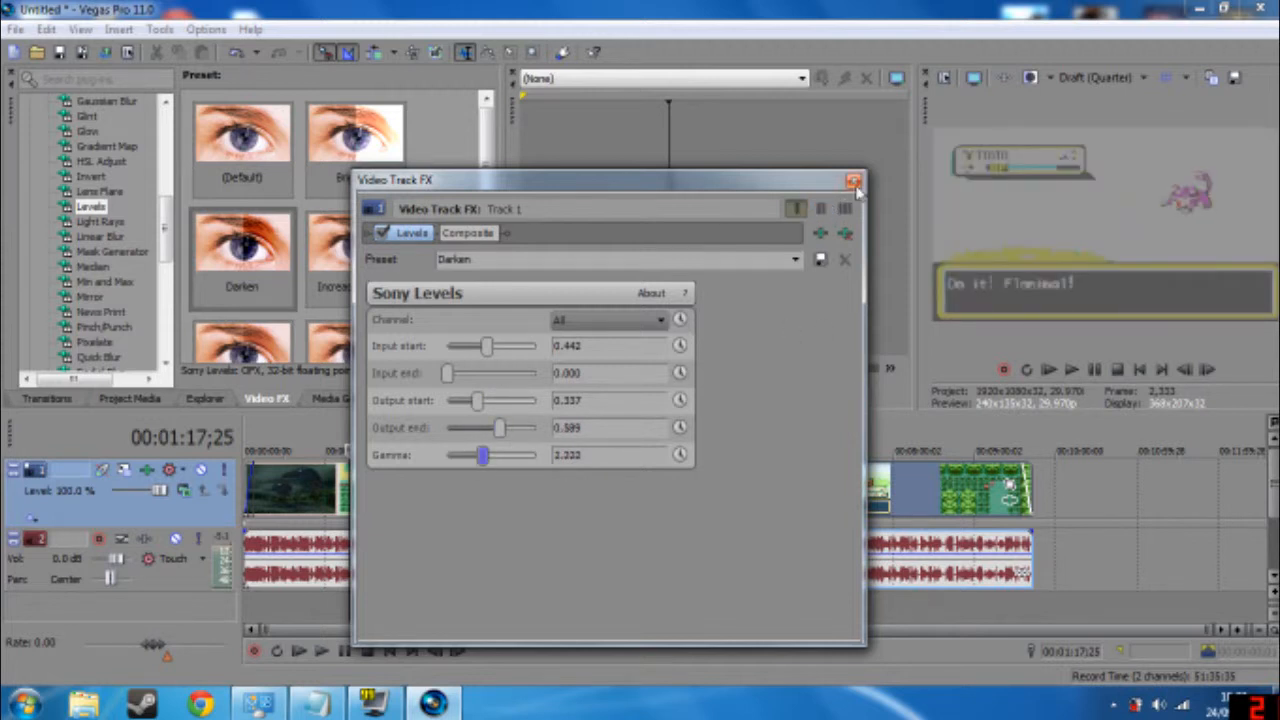
click(853, 182)
click(1071, 370)
- Look through the plug-ins offered for the first section as video event effects and as media effects, without adding any
right_click(392, 490)
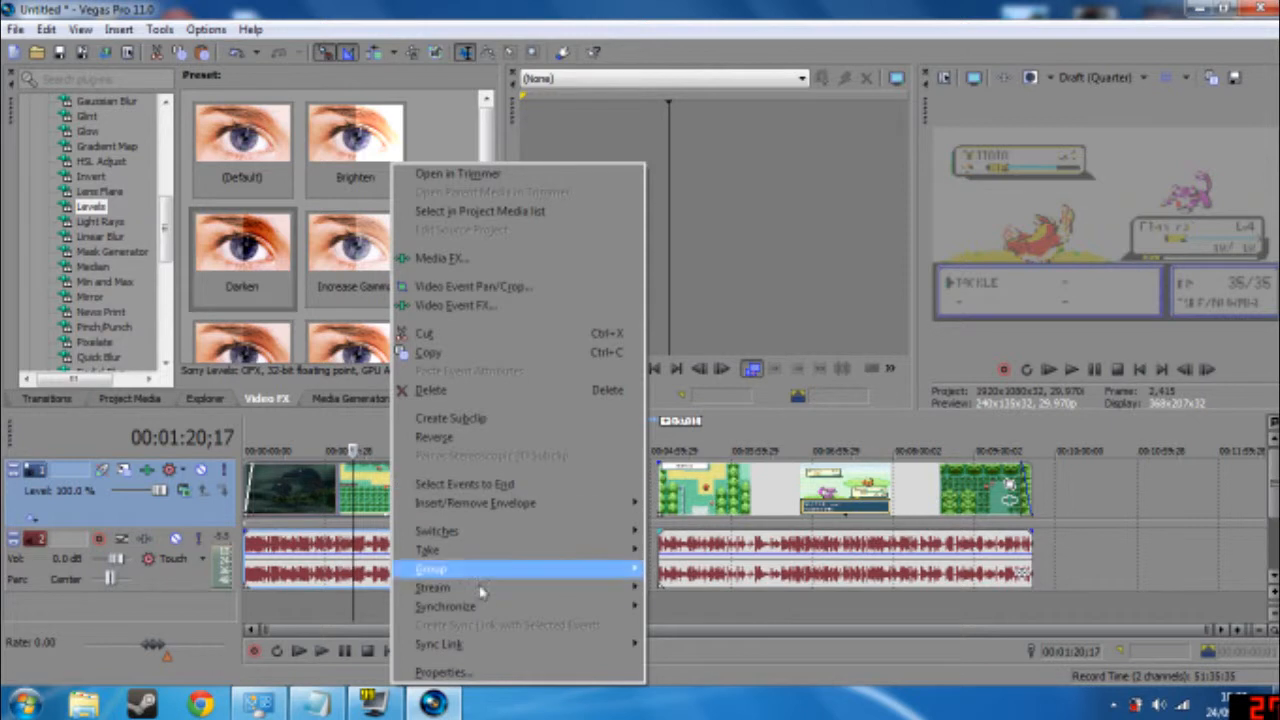
click(511, 309)
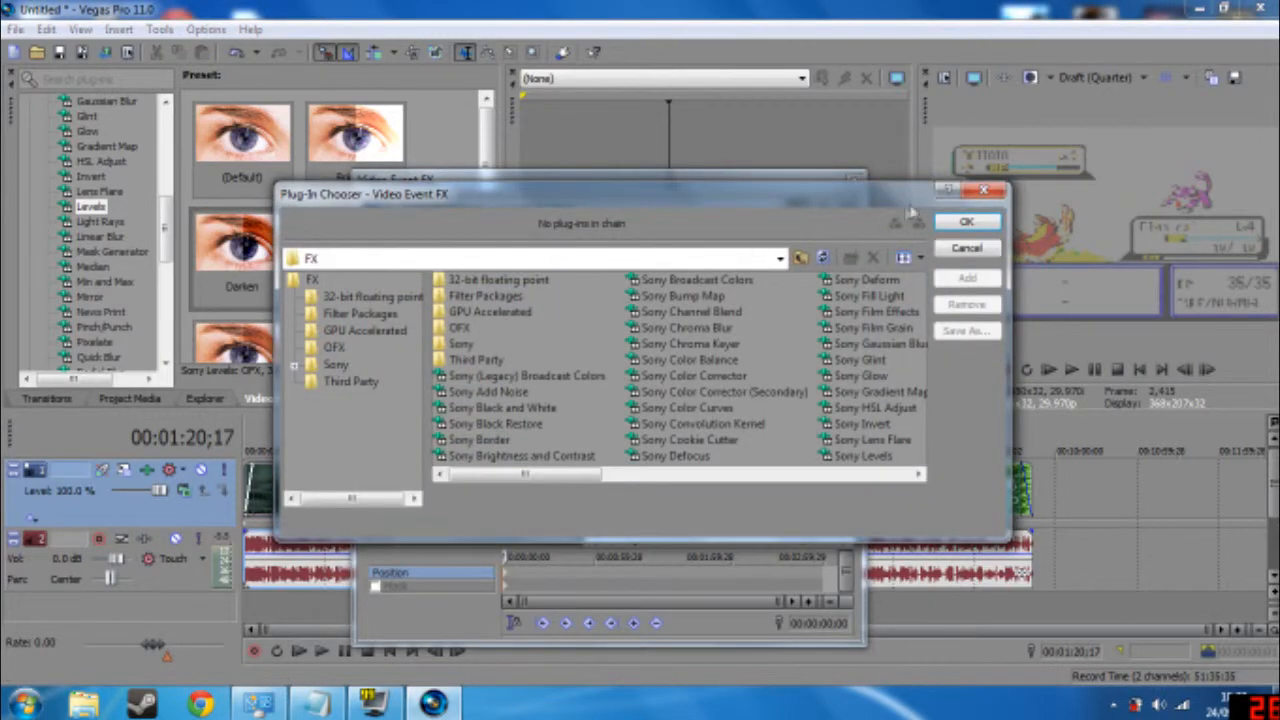
click(985, 190)
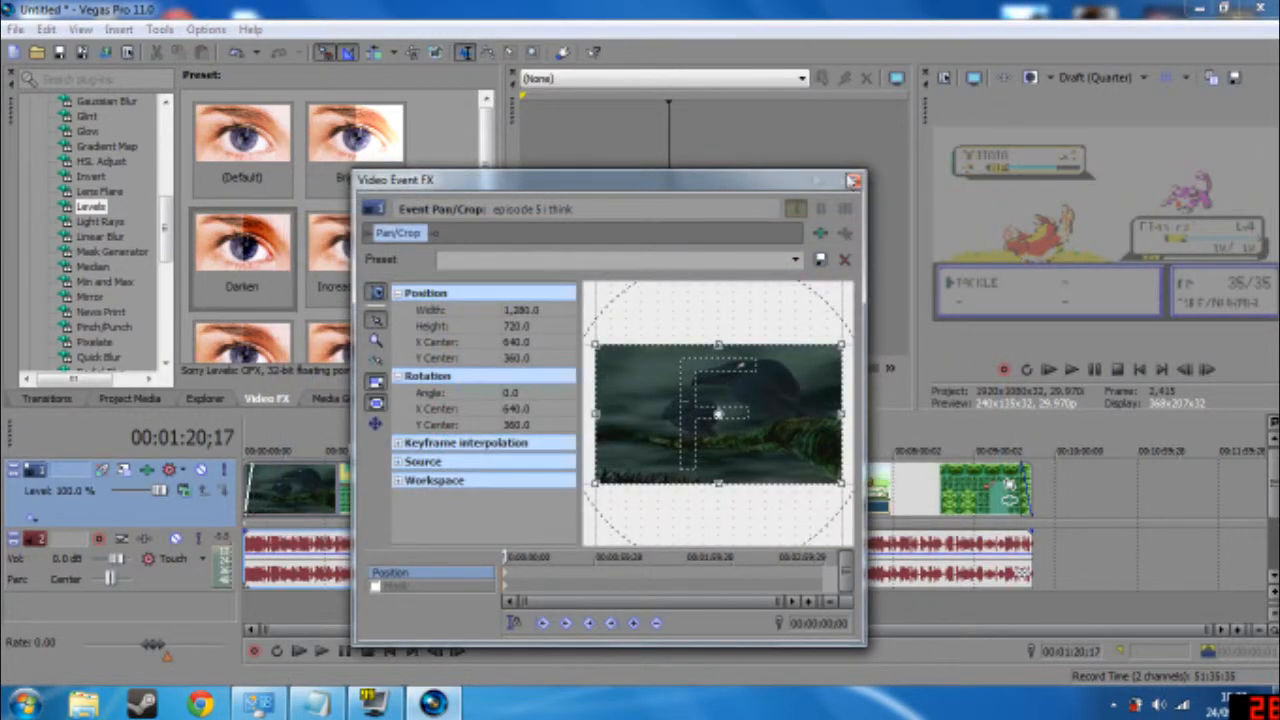
click(853, 182)
right_click(312, 490)
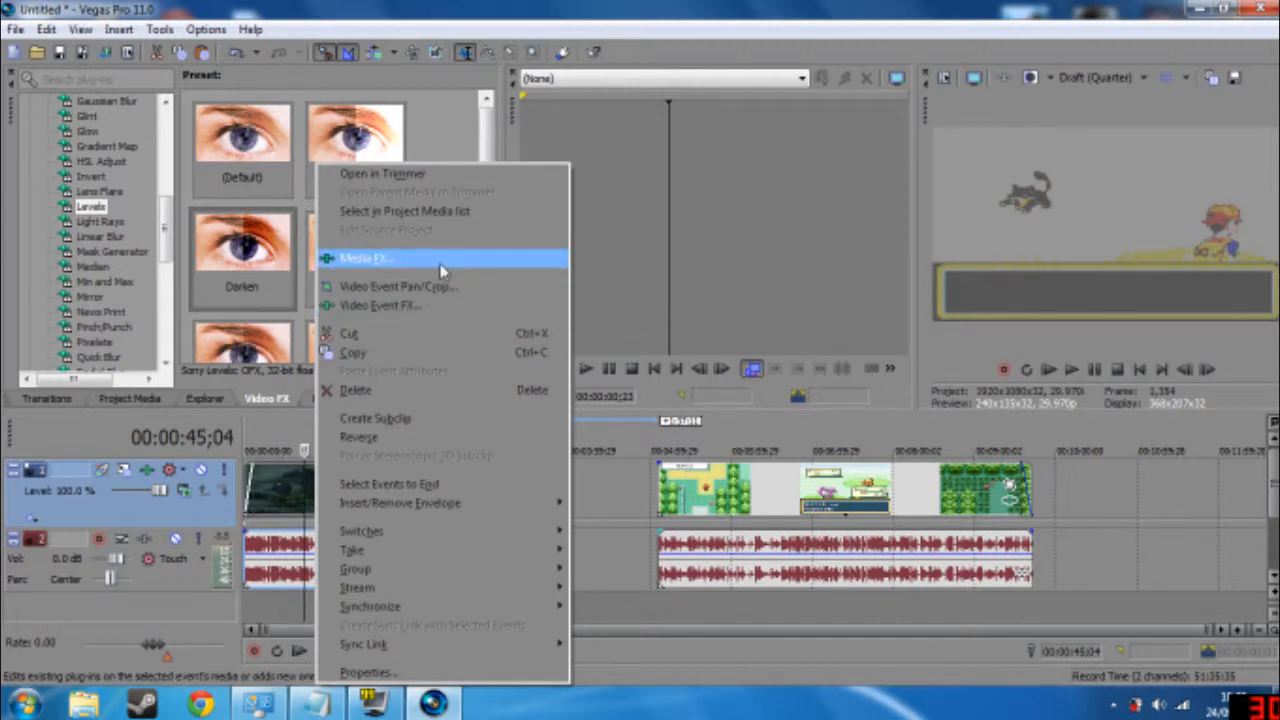
click(443, 268)
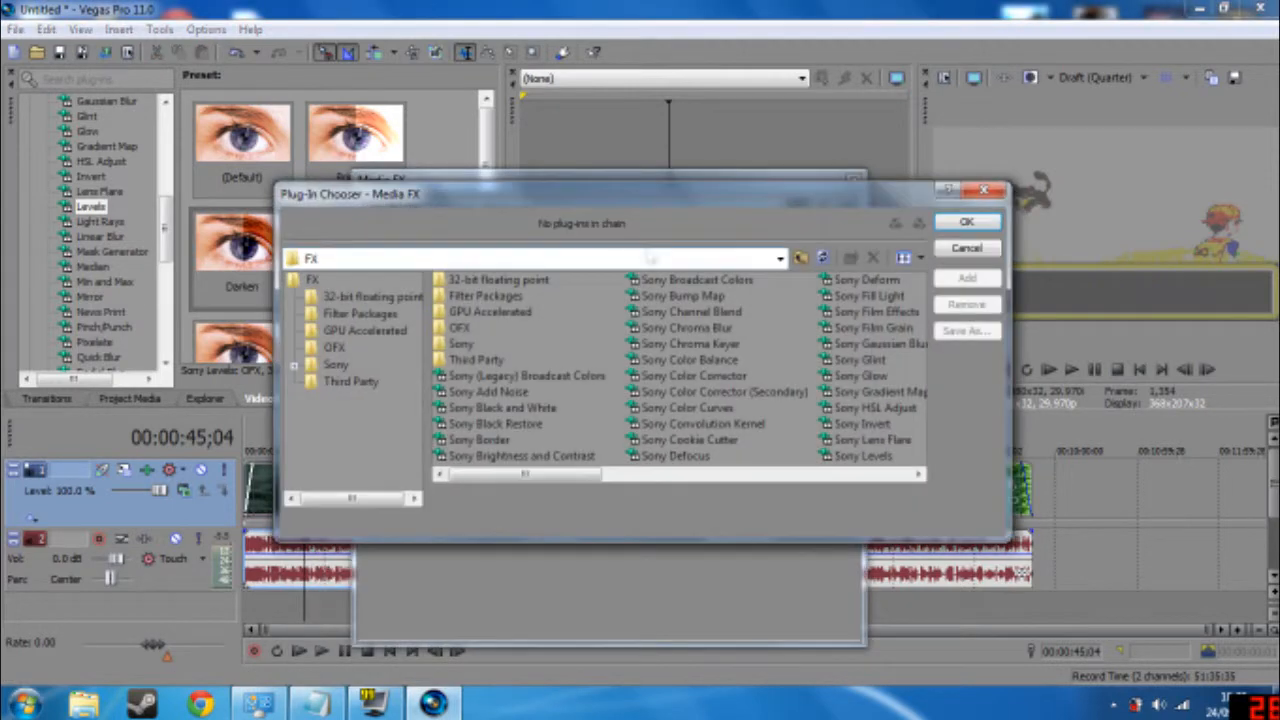
click(985, 190)
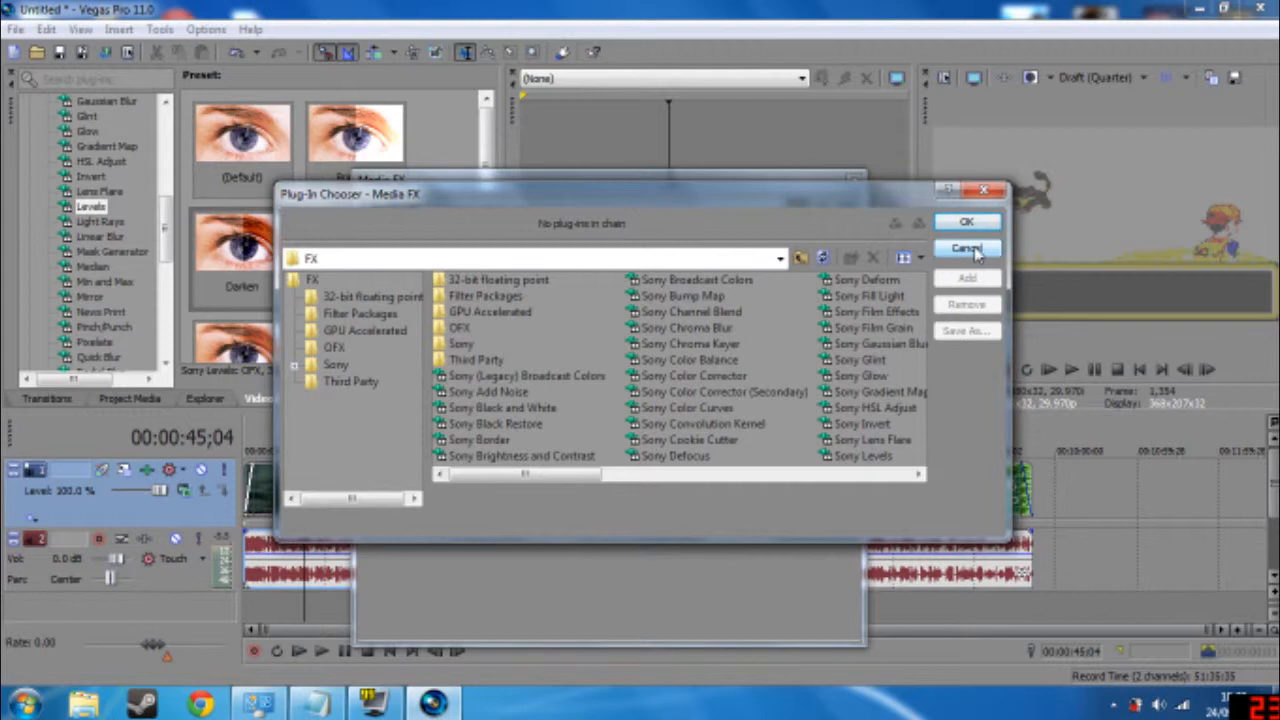
right_click(407, 440)
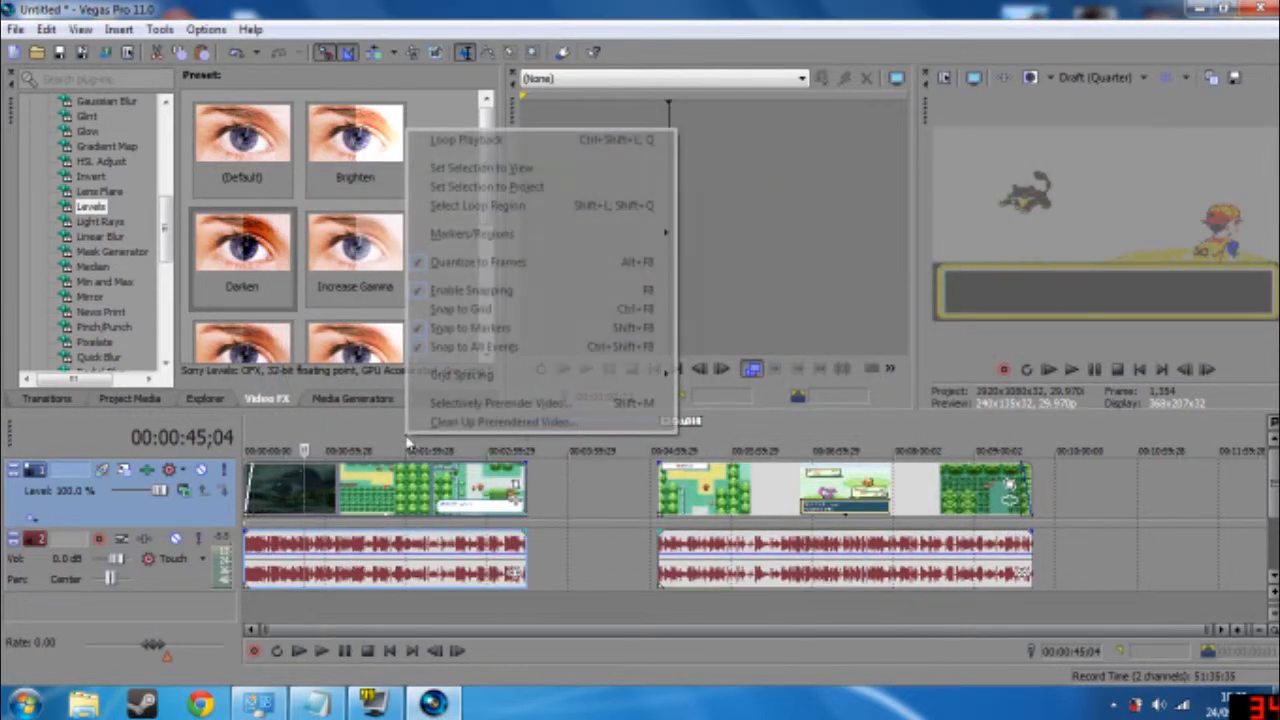
click(586, 490)
- Place the playhead at 00:02:18;09 and view the first section's Video Event FX window with its Pan/Crop settings
click(430, 446)
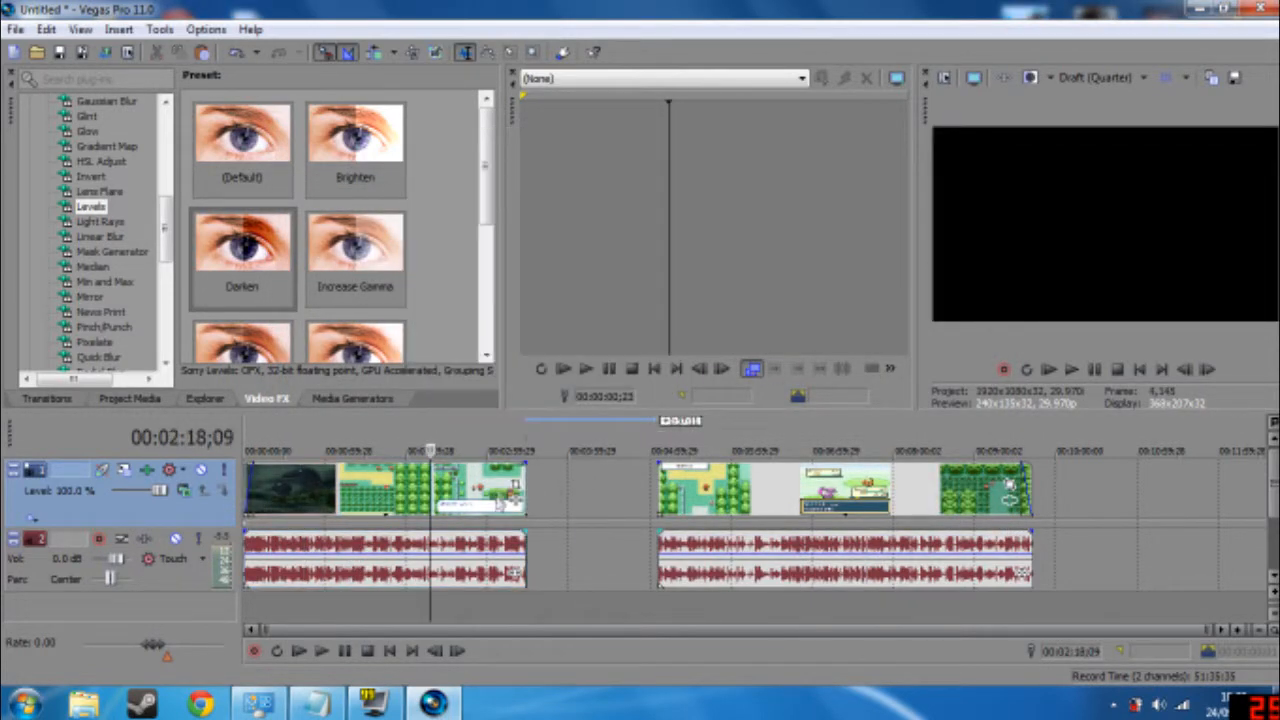
click(515, 505)
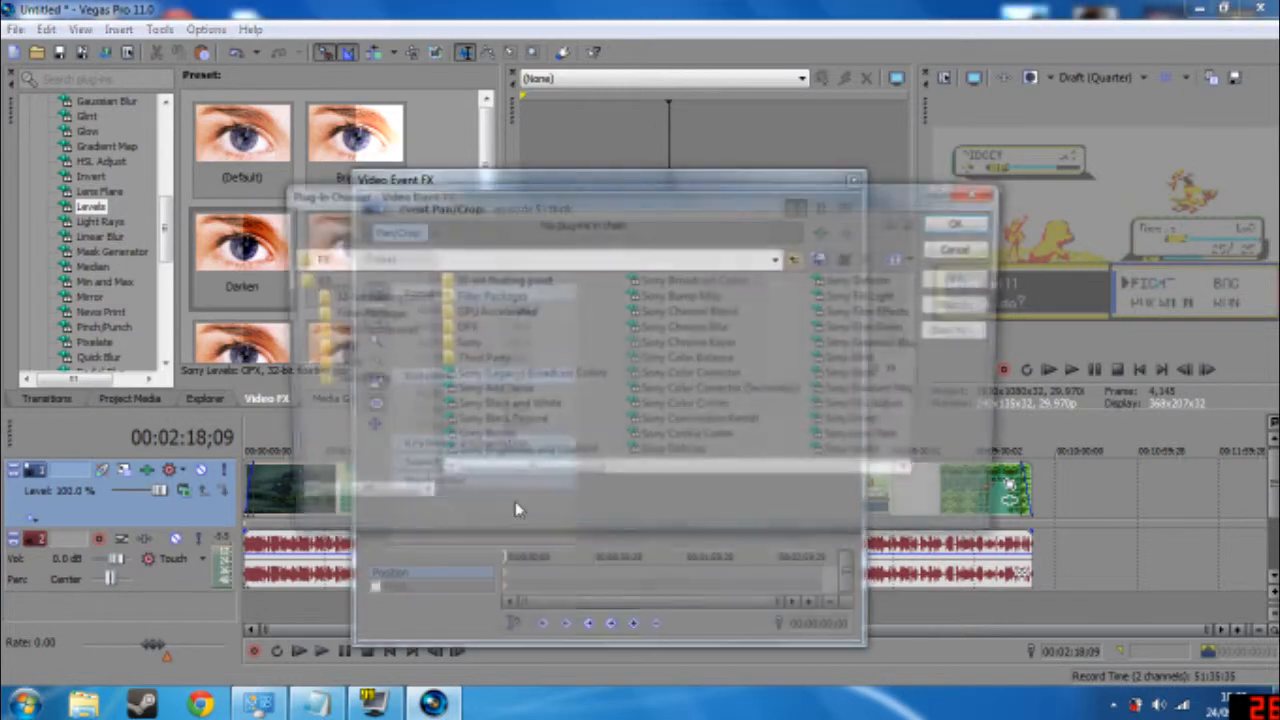
click(967, 249)
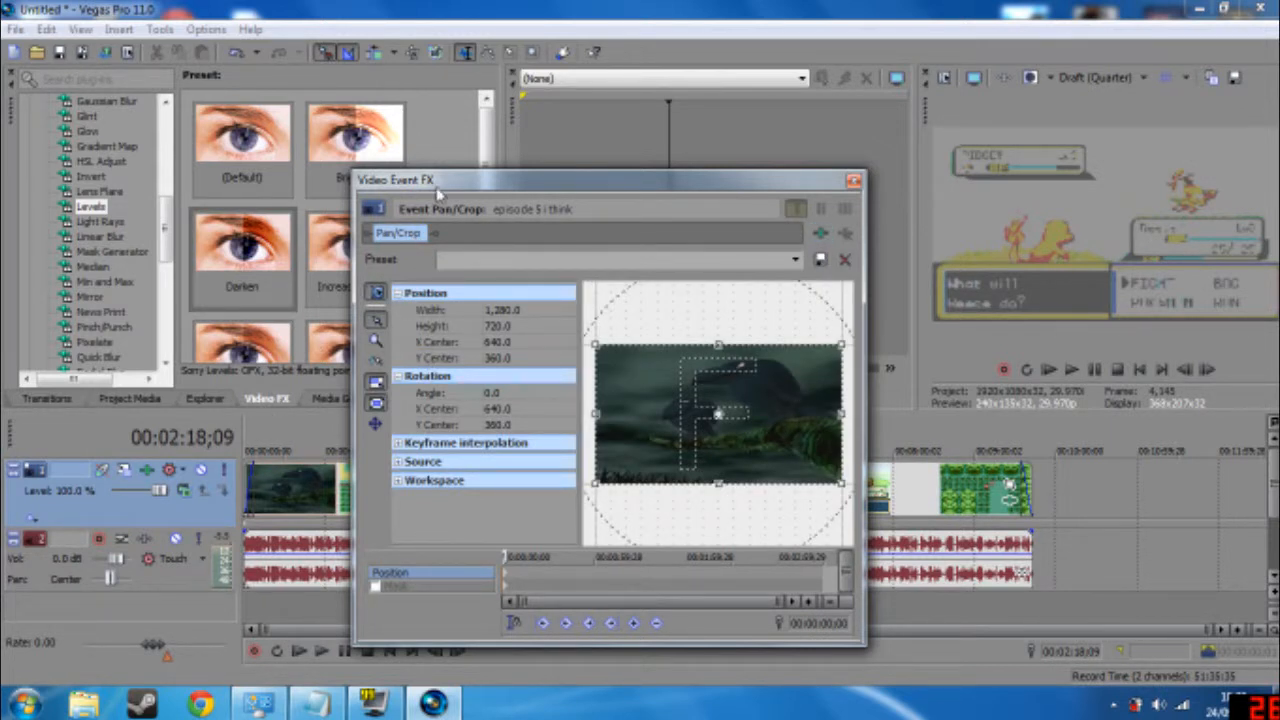
drag(501, 175, 544, 147)
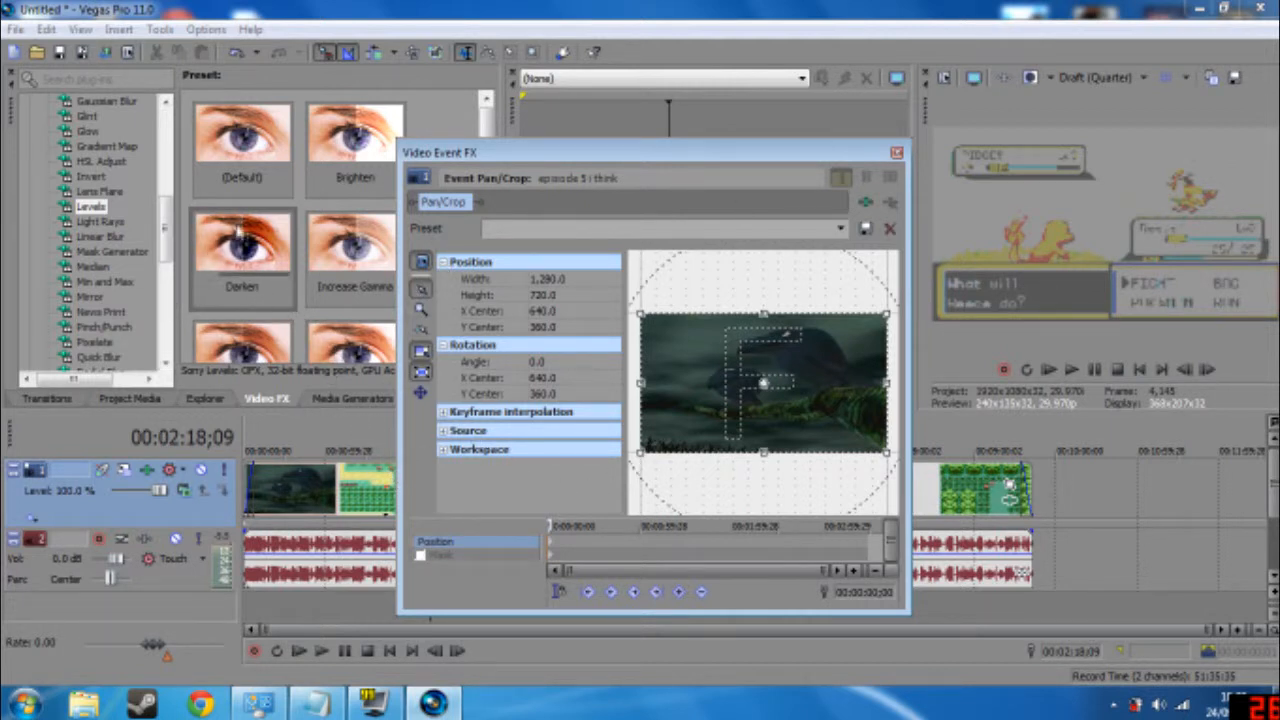
click(896, 152)
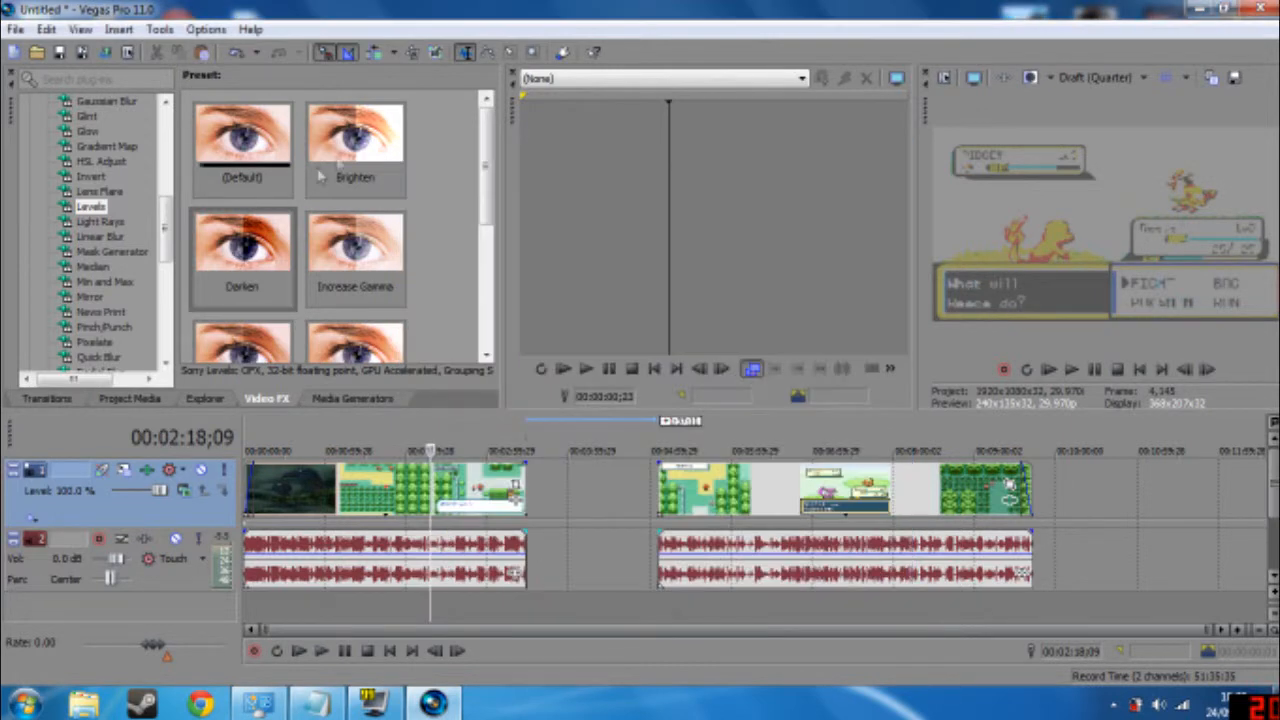
- Apply the Brighten preset of the Levels effect to the first section and set its input start to 0.516
drag(326, 386, 340, 480)
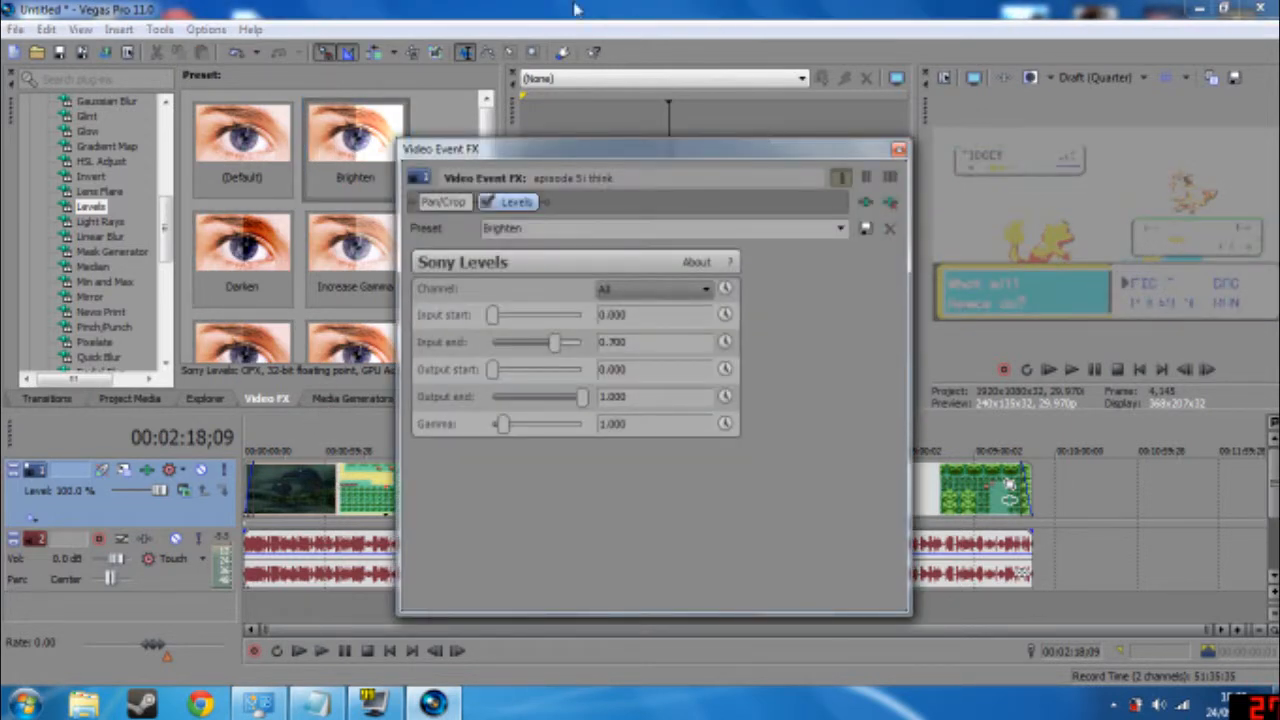
click(512, 202)
drag(492, 316, 541, 314)
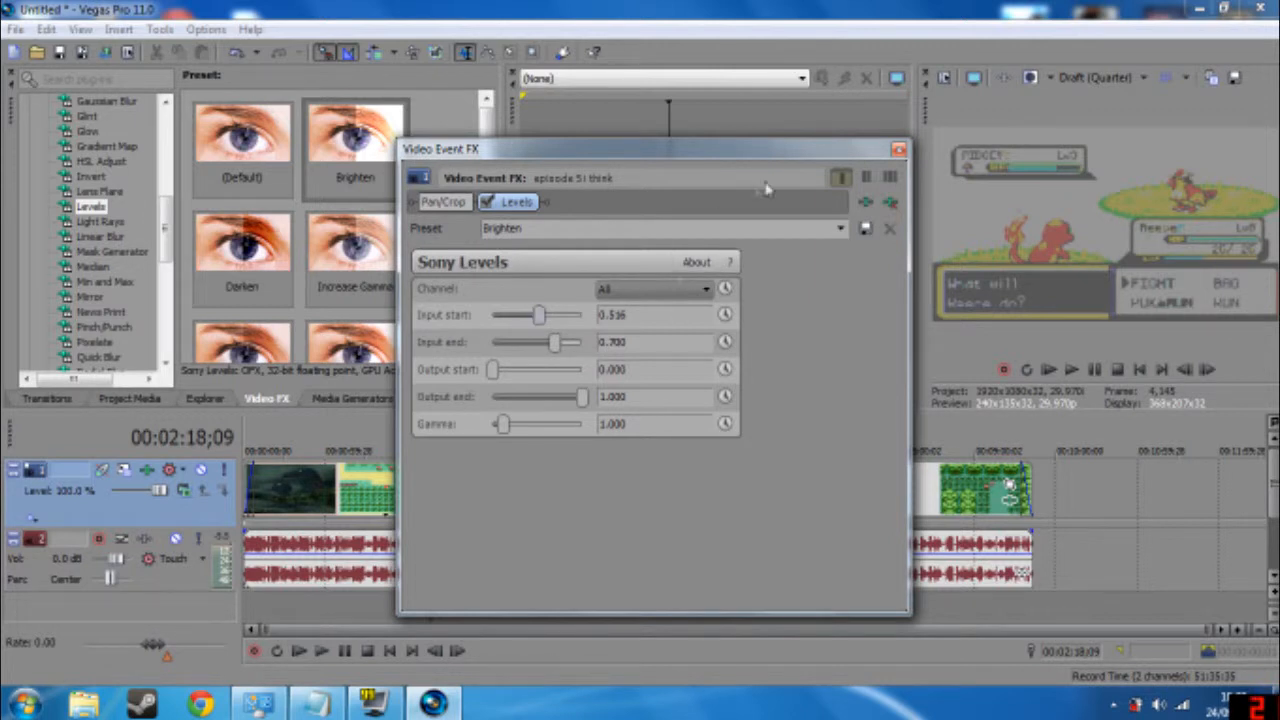
- Remove the Levels effect from the first section's event effects and close the effect settings
click(866, 177)
click(840, 178)
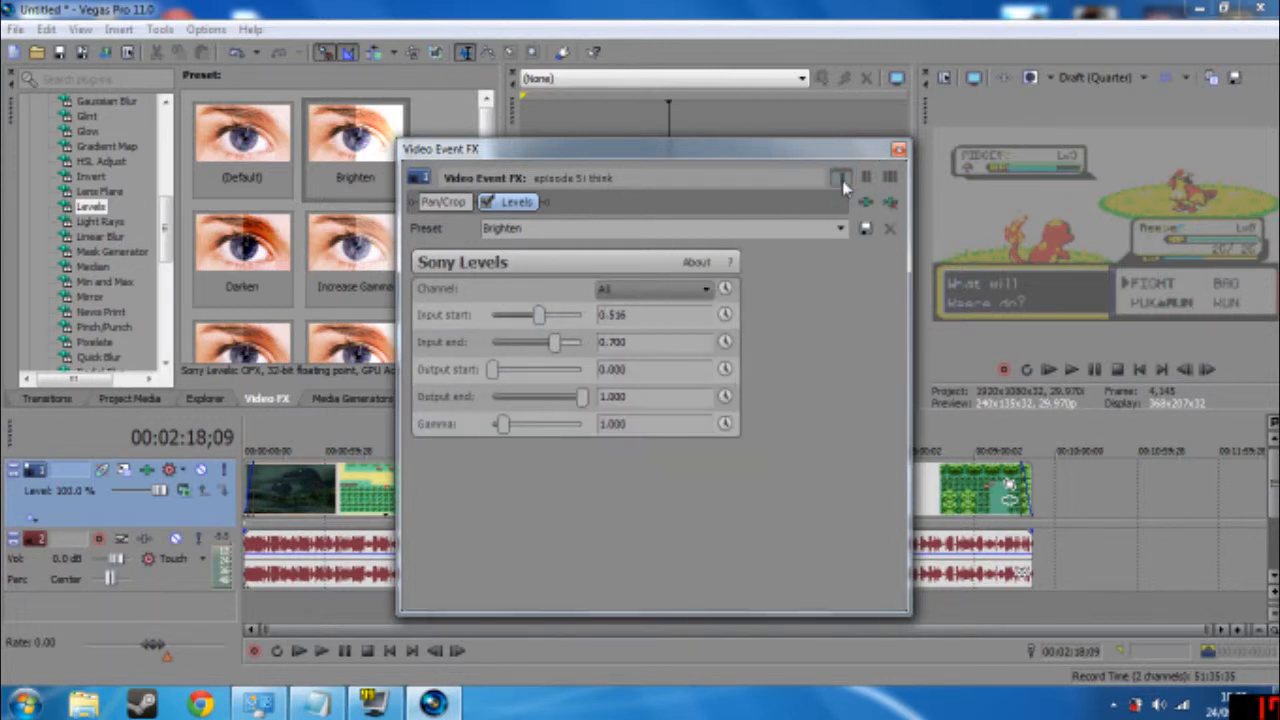
click(891, 203)
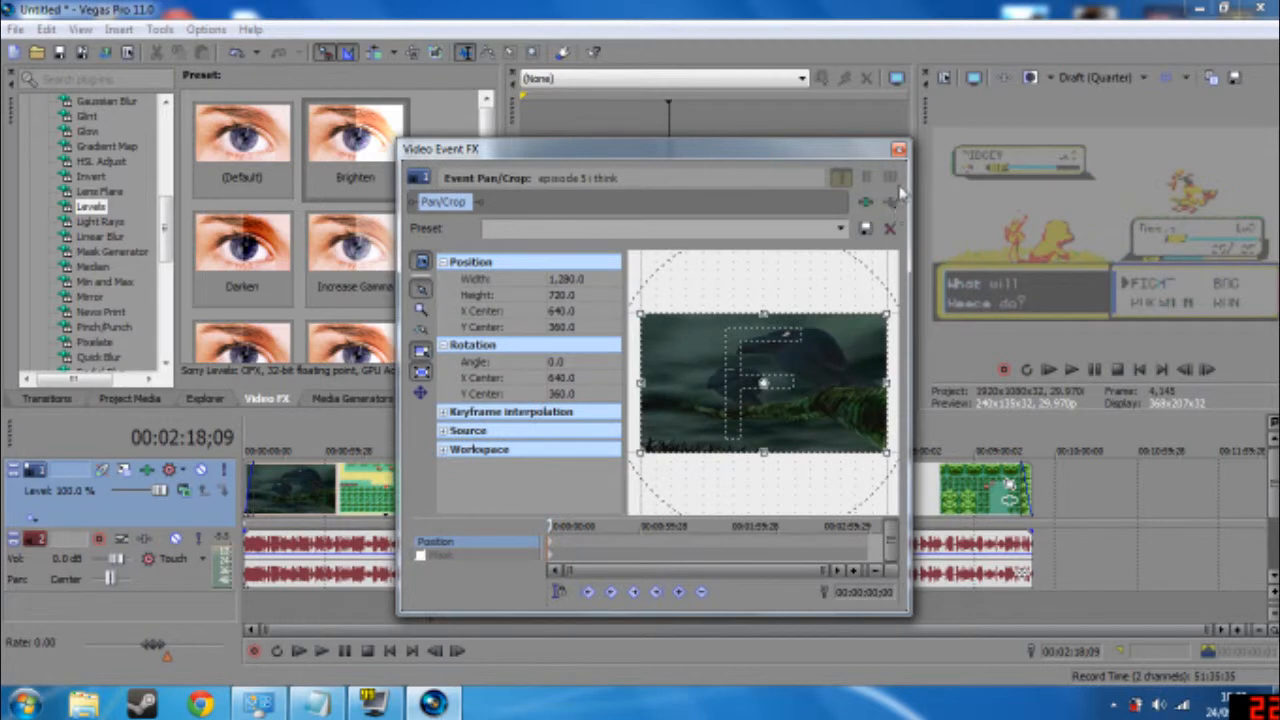
click(898, 149)
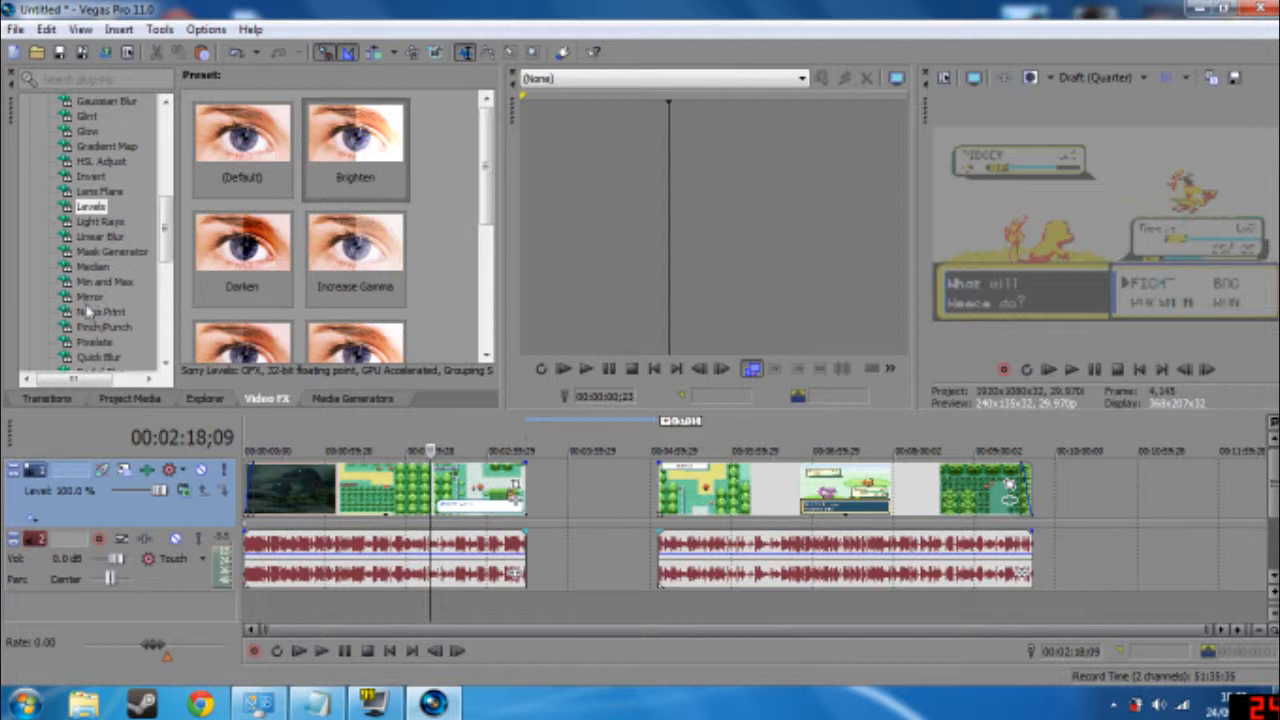
- Move the second section back so that it starts directly at the end of the first, and place the playhead at 00:02:43;09
click(764, 440)
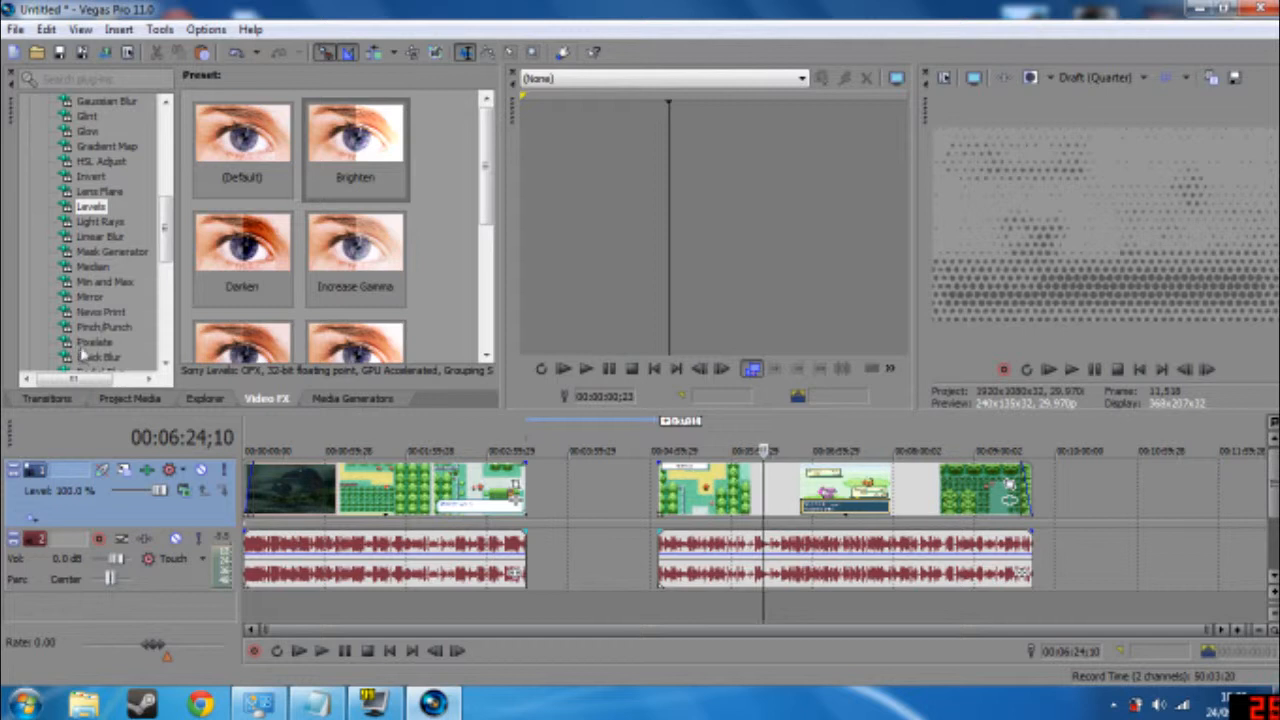
click(382, 432)
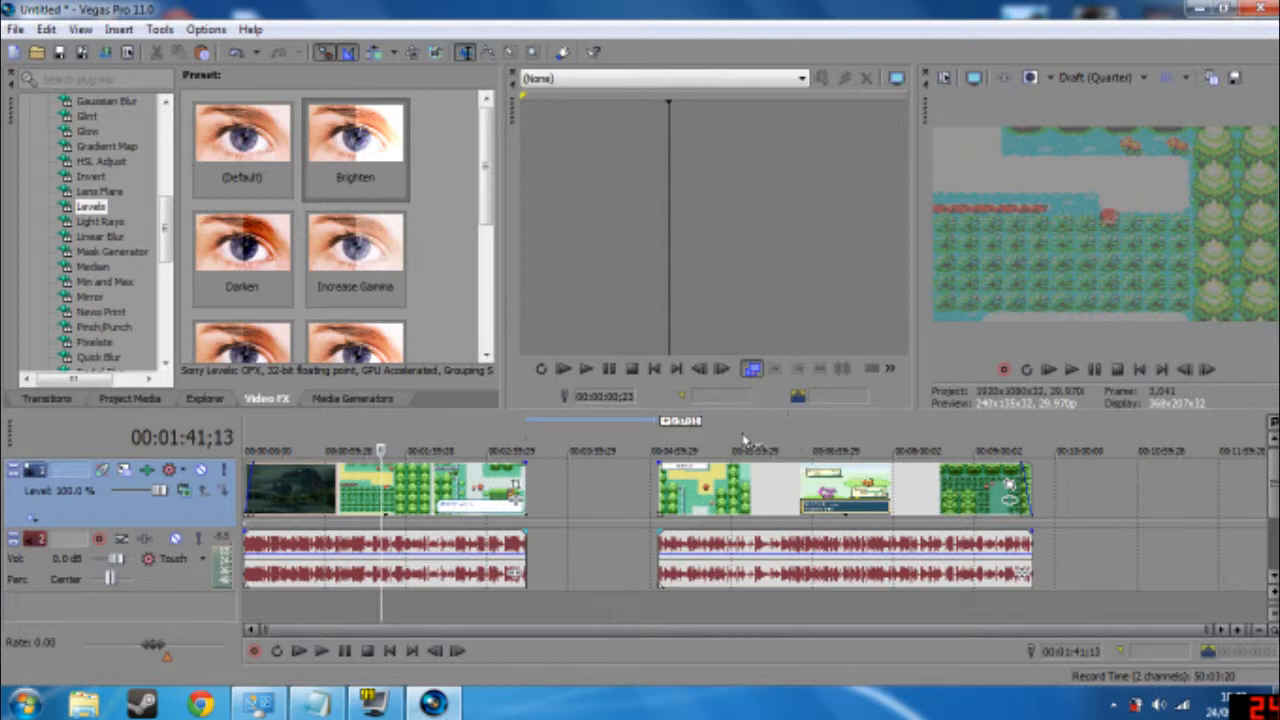
drag(752, 490, 604, 506)
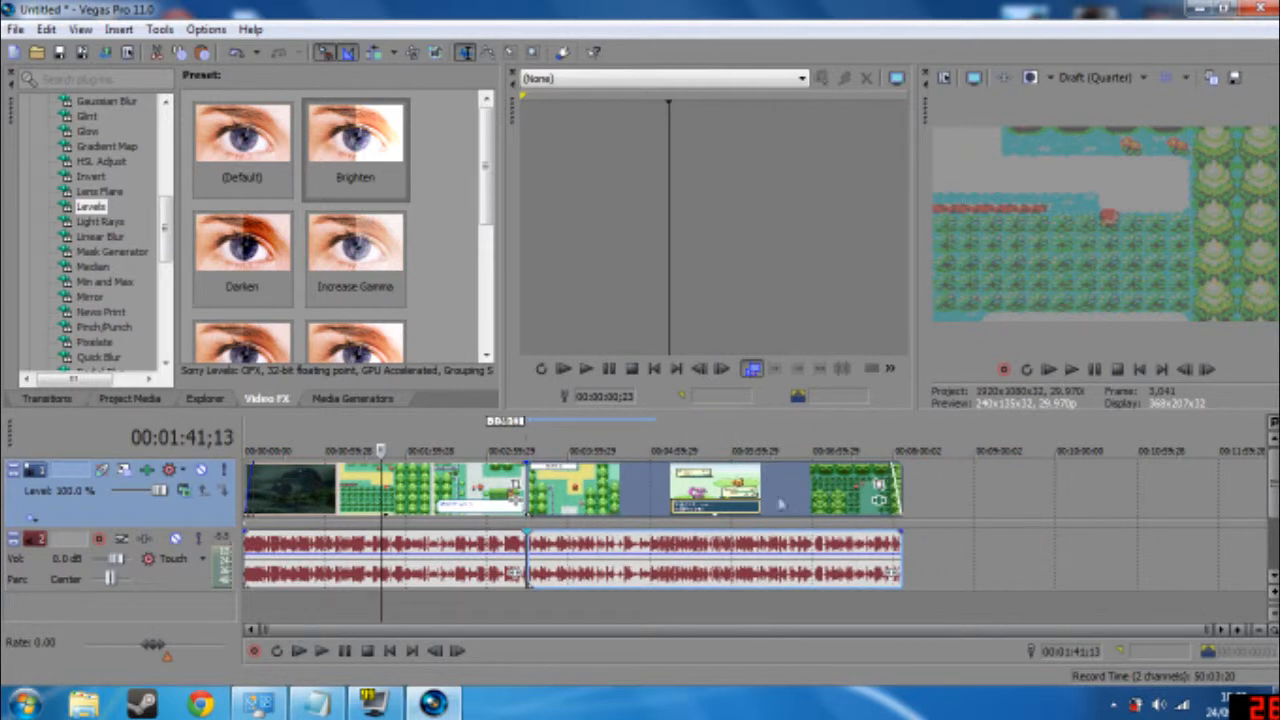
click(746, 450)
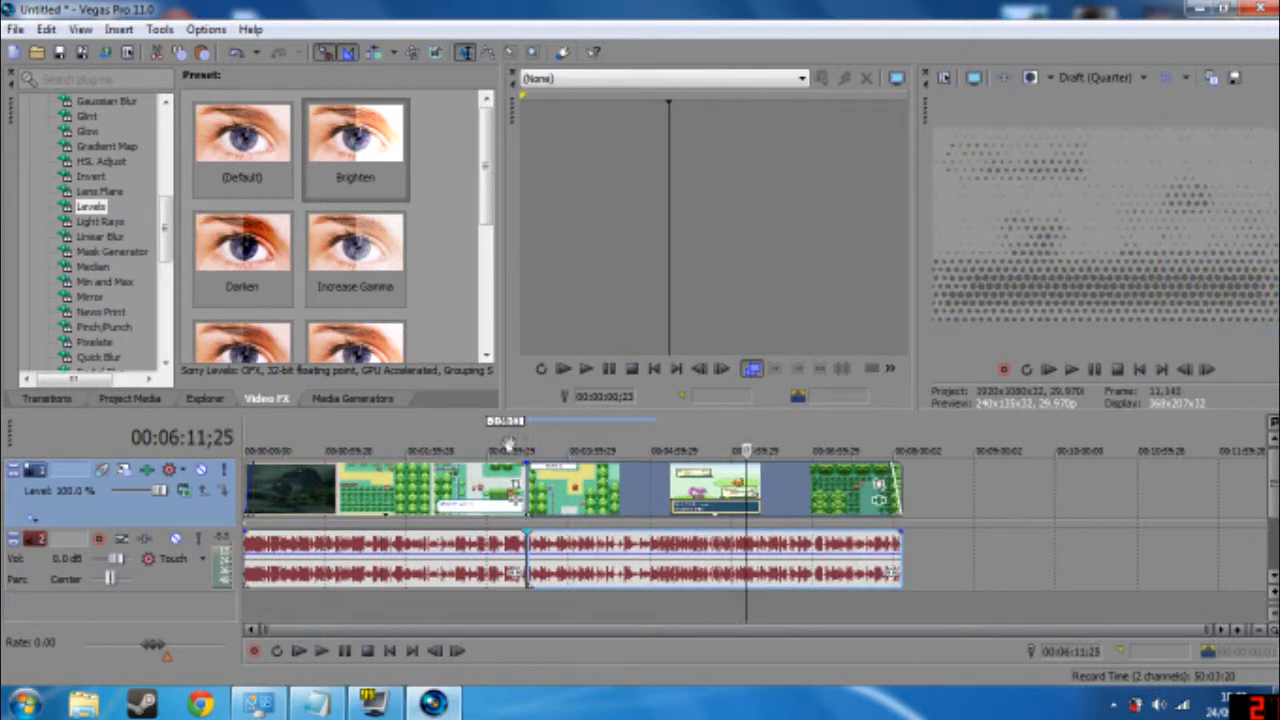
click(464, 450)
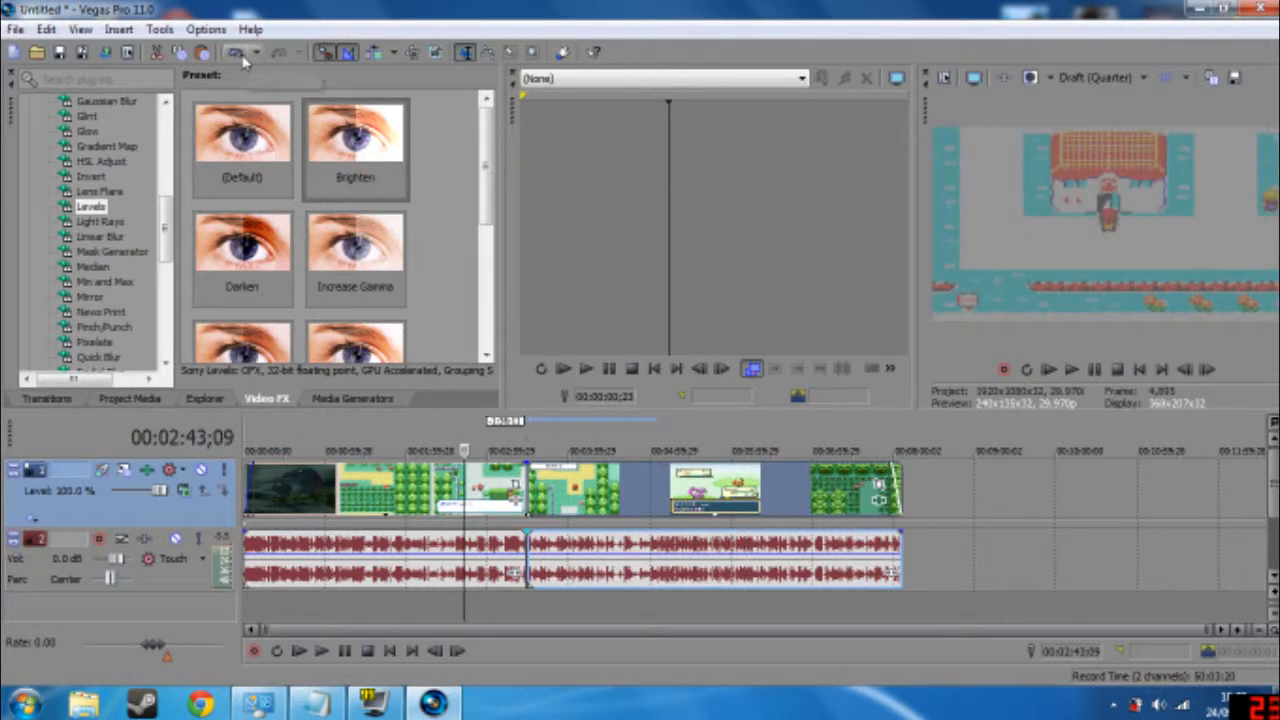
- Open the Render As settings and browse the Videos library for an output location, keeping the current Pokemon folder
click(16, 29)
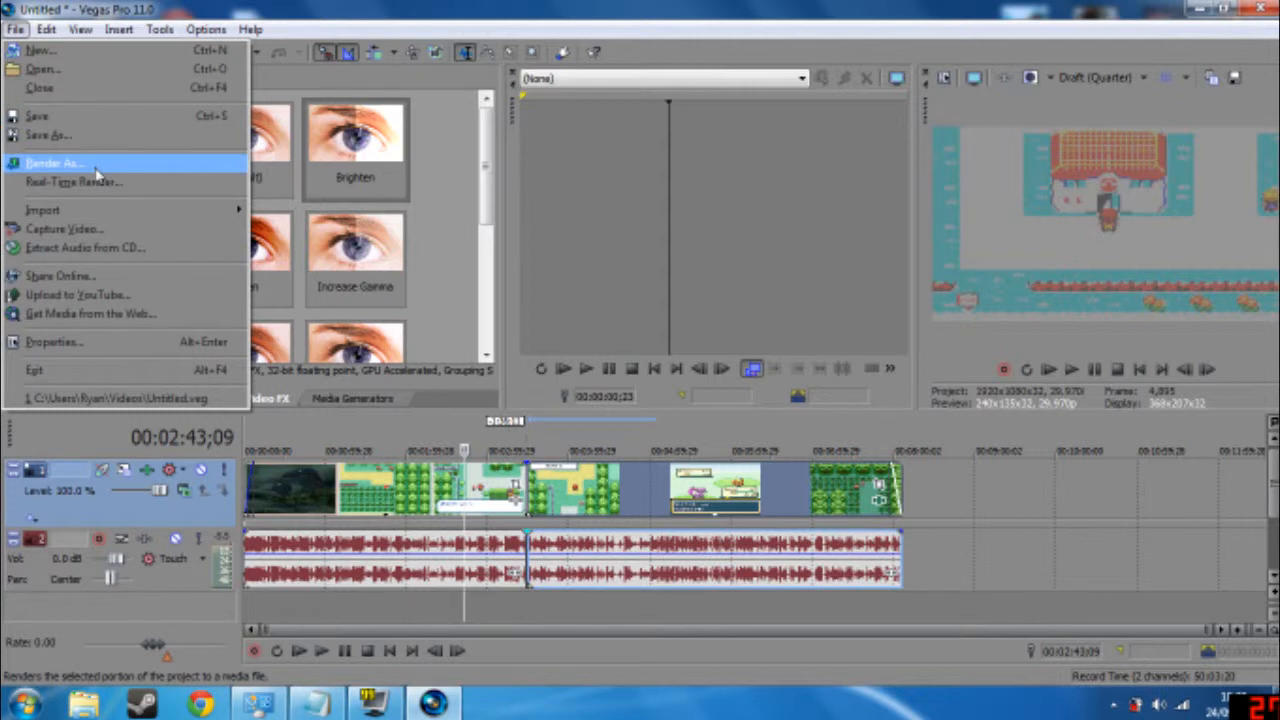
click(97, 166)
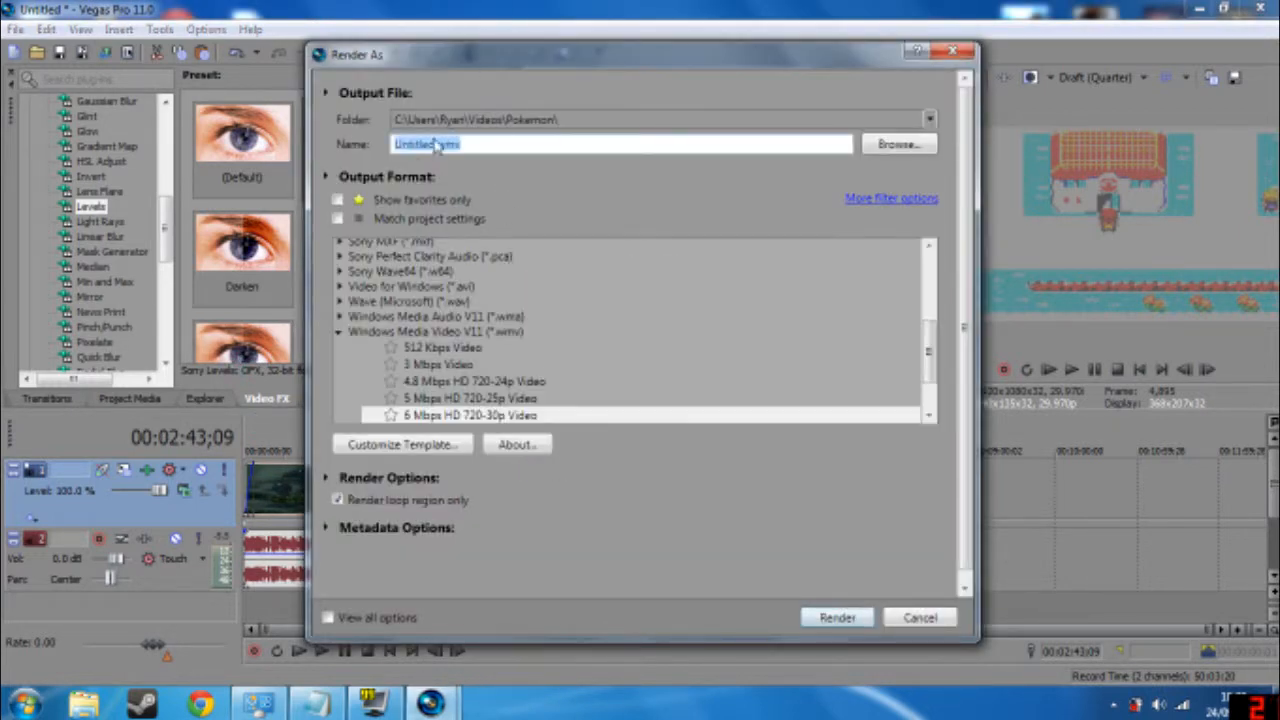
click(898, 144)
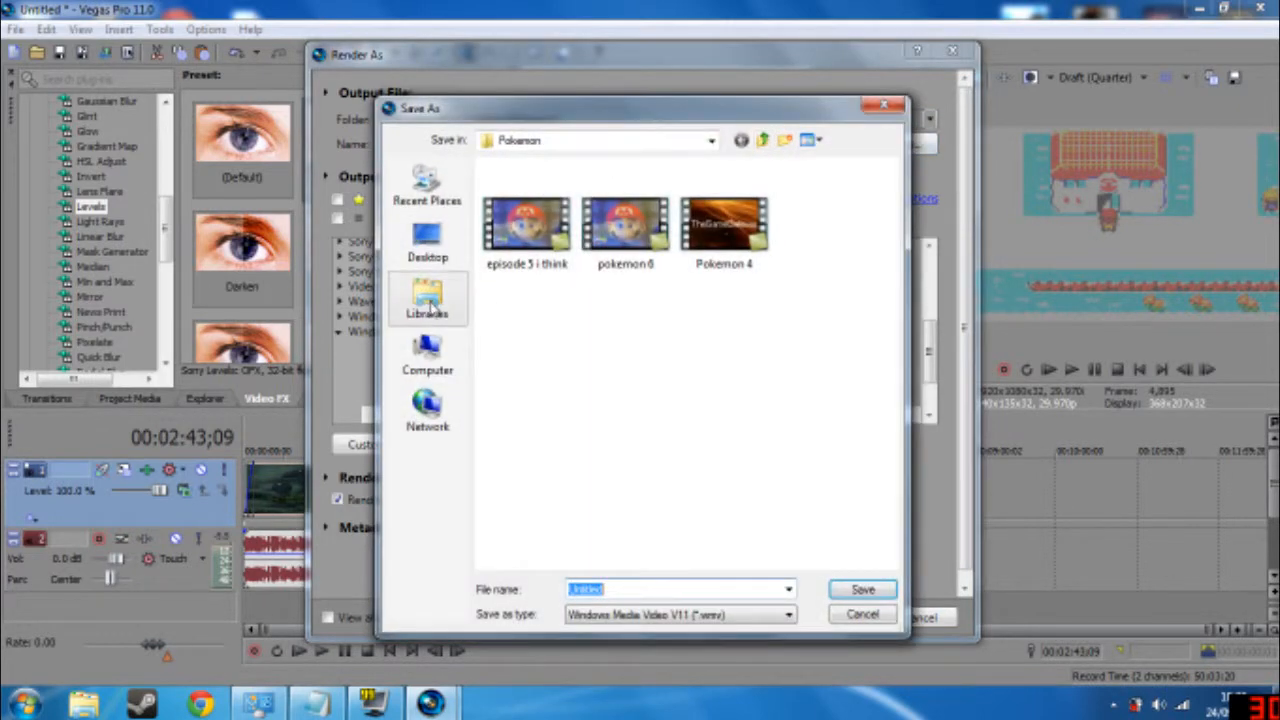
click(428, 298)
click(505, 285)
double_click(505, 285)
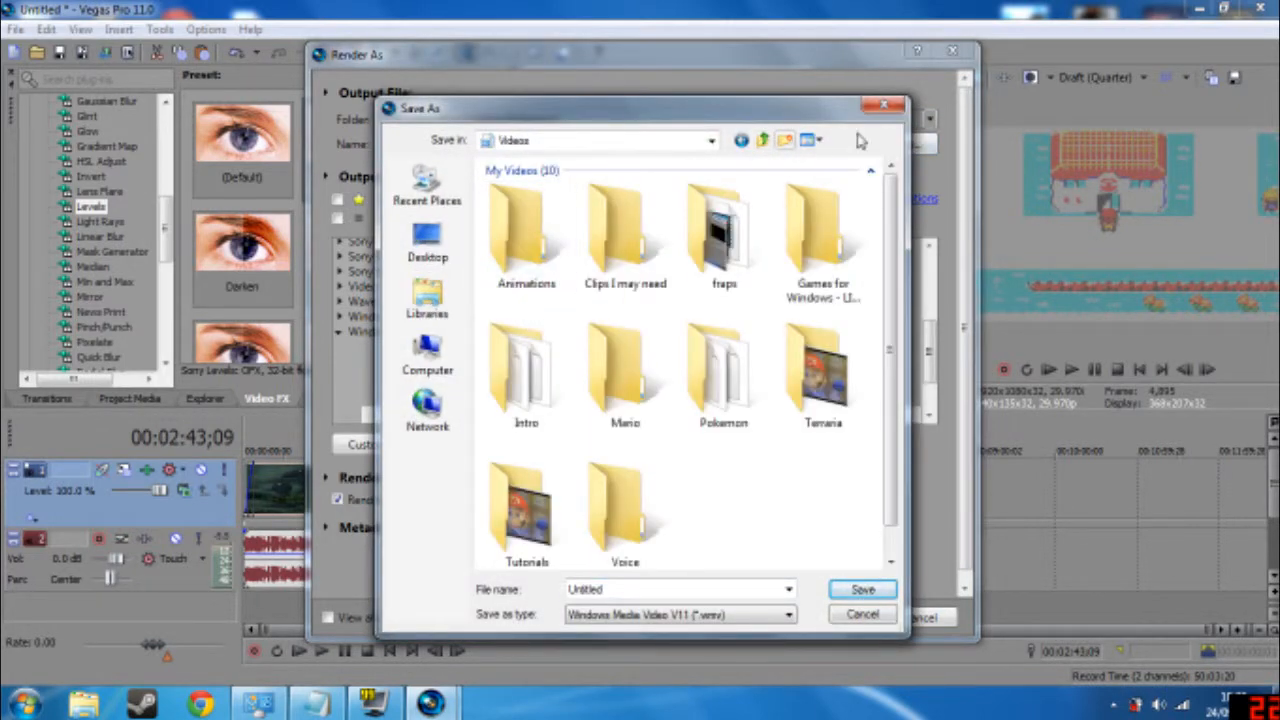
click(882, 108)
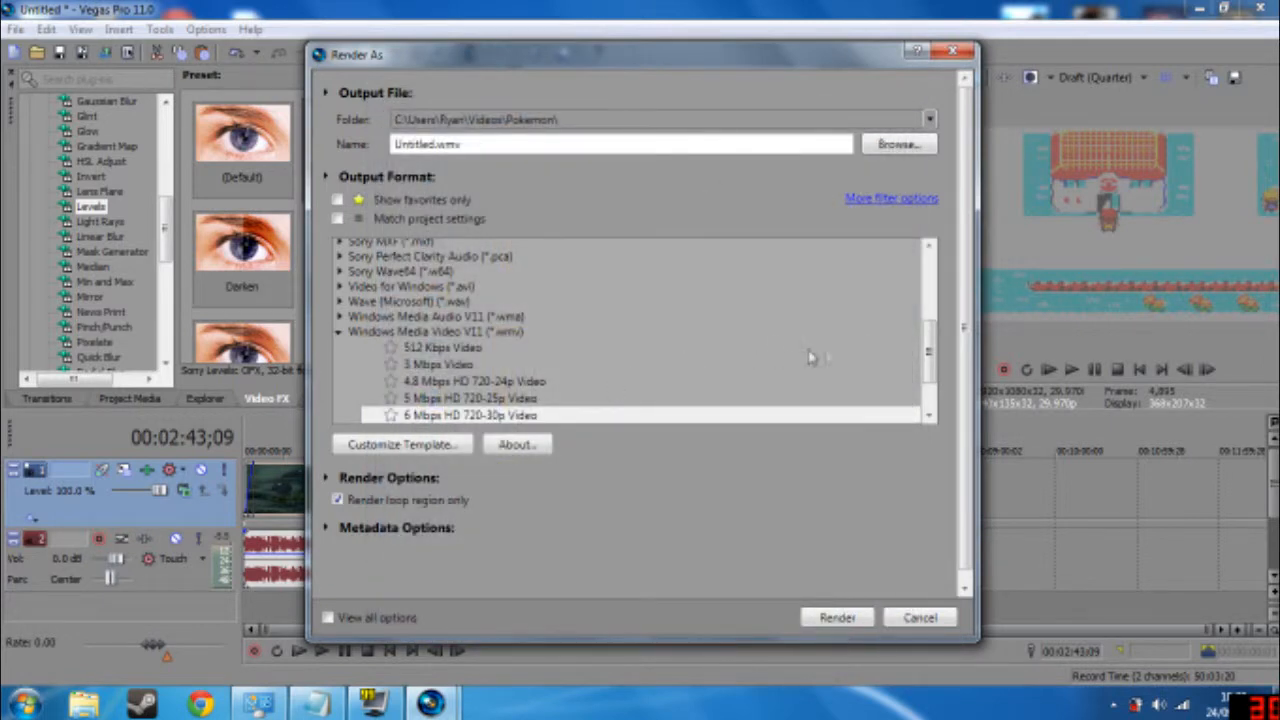
- Set the render output location to the Desktop, keeping the file name Untitled and the Windows Media Video V11 format
drag(929, 350, 505, 288)
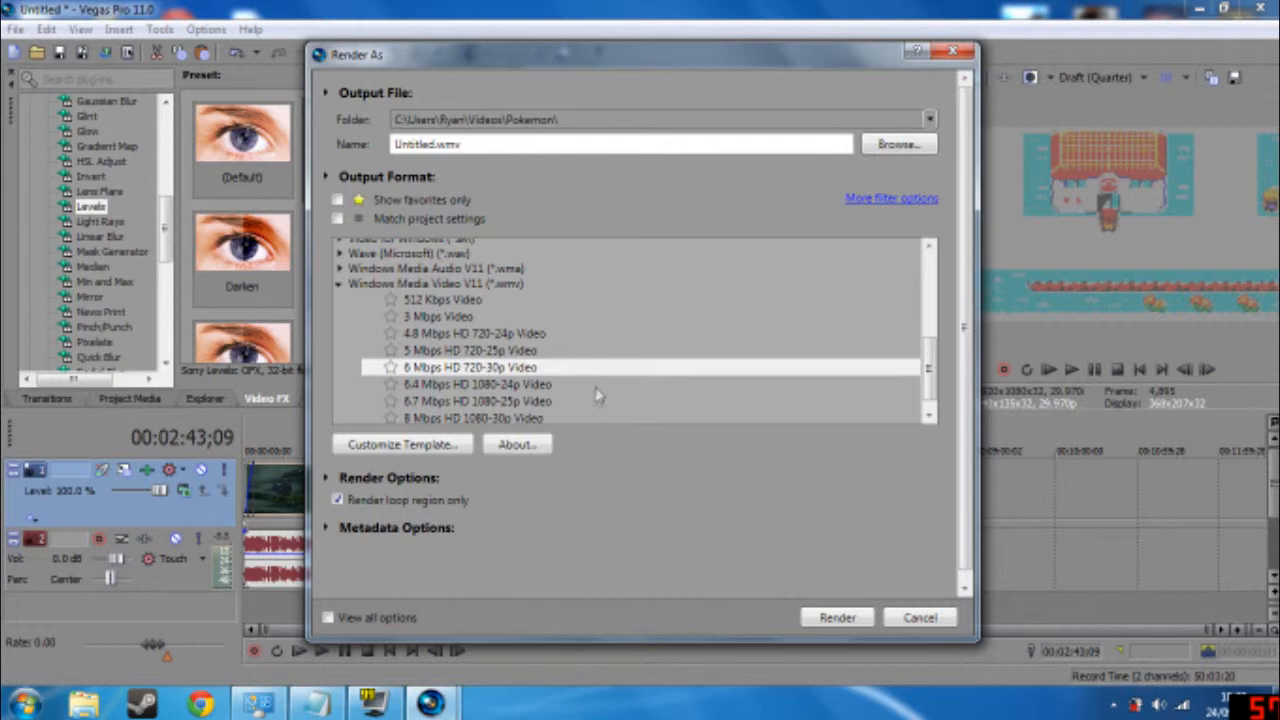
drag(927, 366, 477, 410)
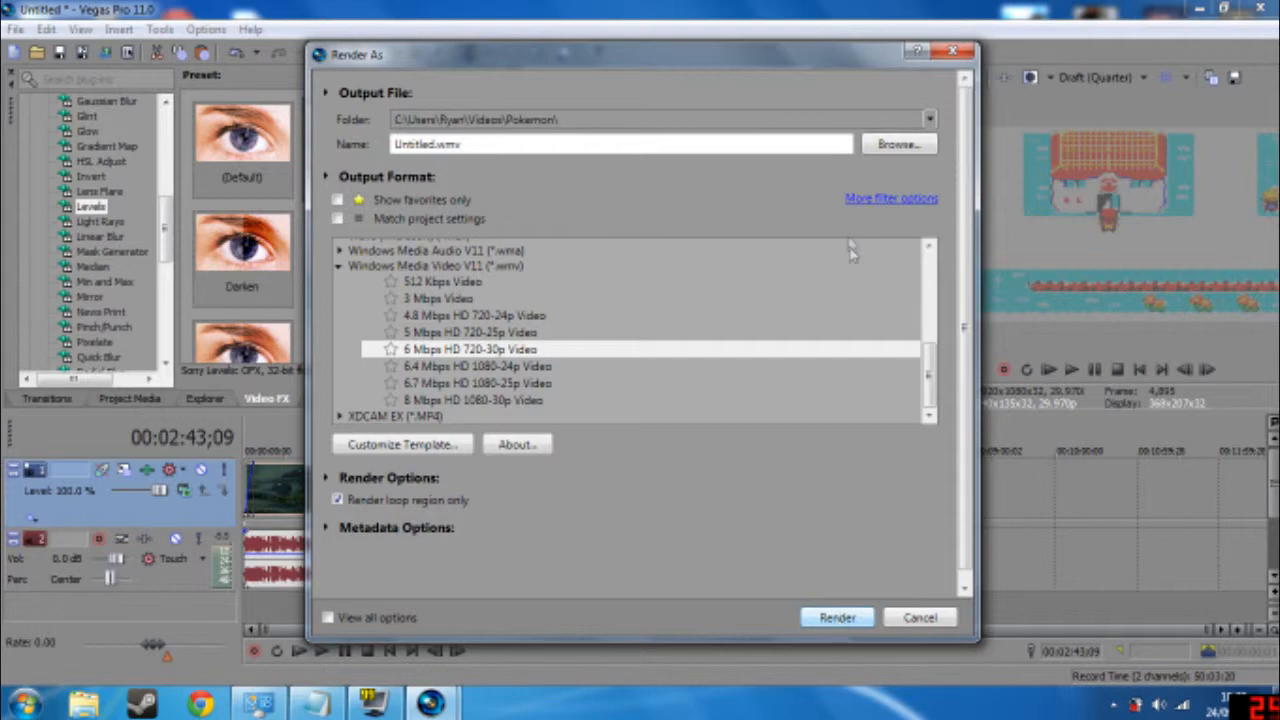
click(885, 147)
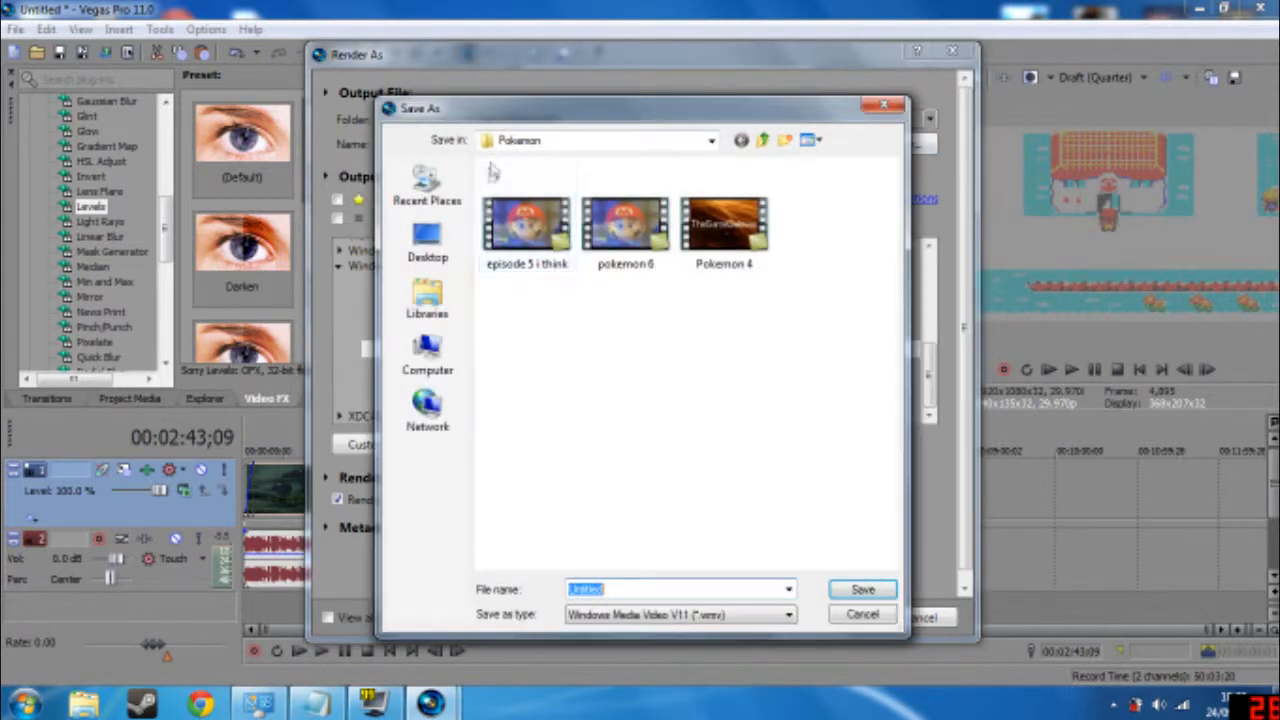
click(428, 240)
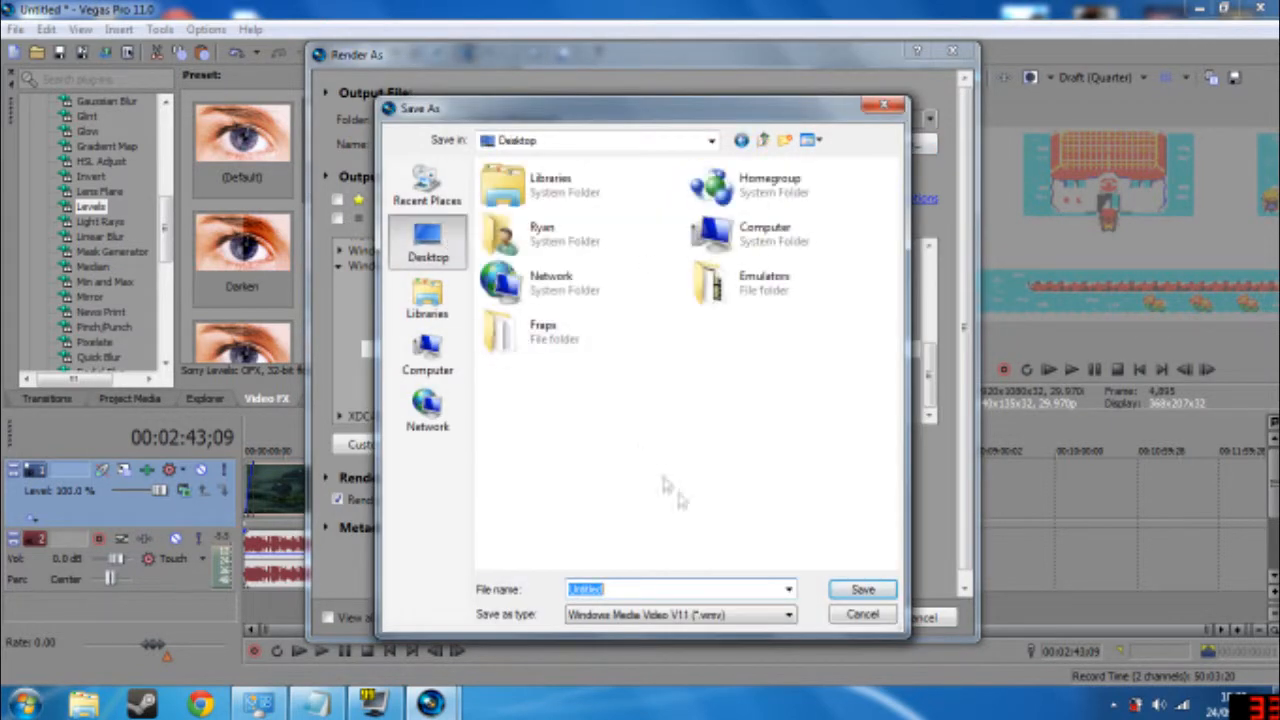
click(855, 590)
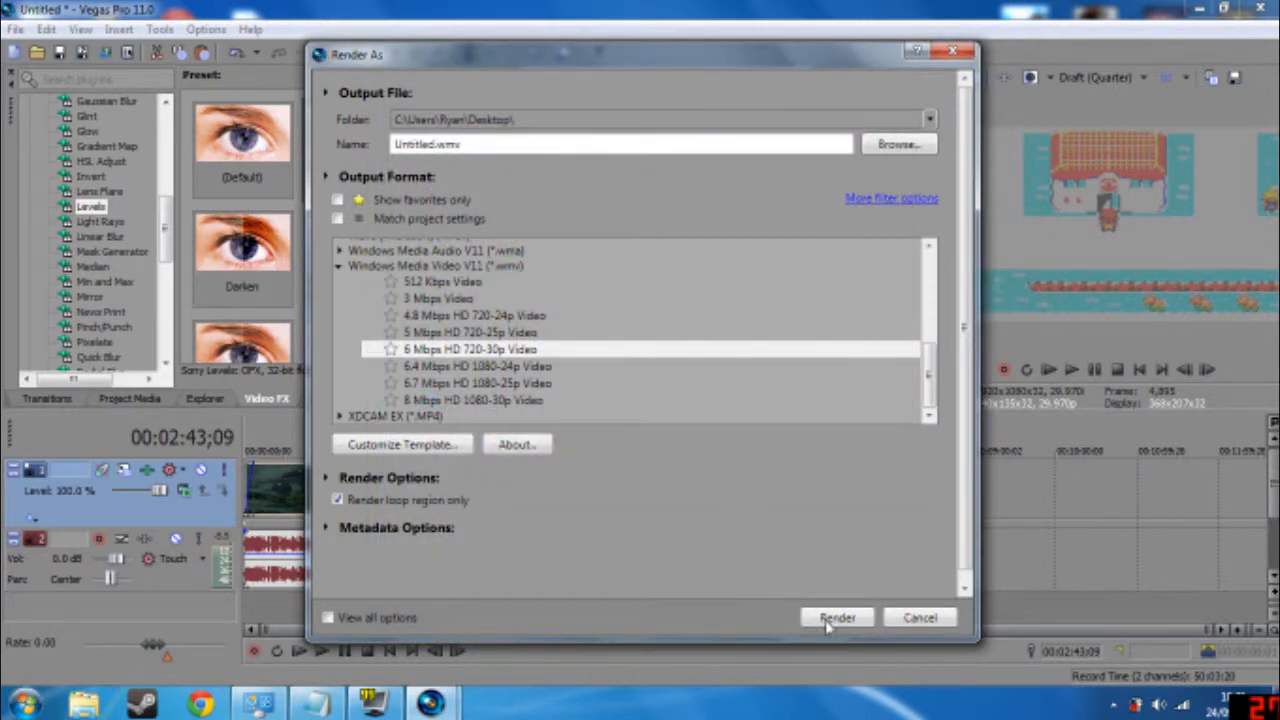
- Render the loop region with the 6 Mbps HD 720-30p Video template and close the render progress dialog once it finishes
click(524, 350)
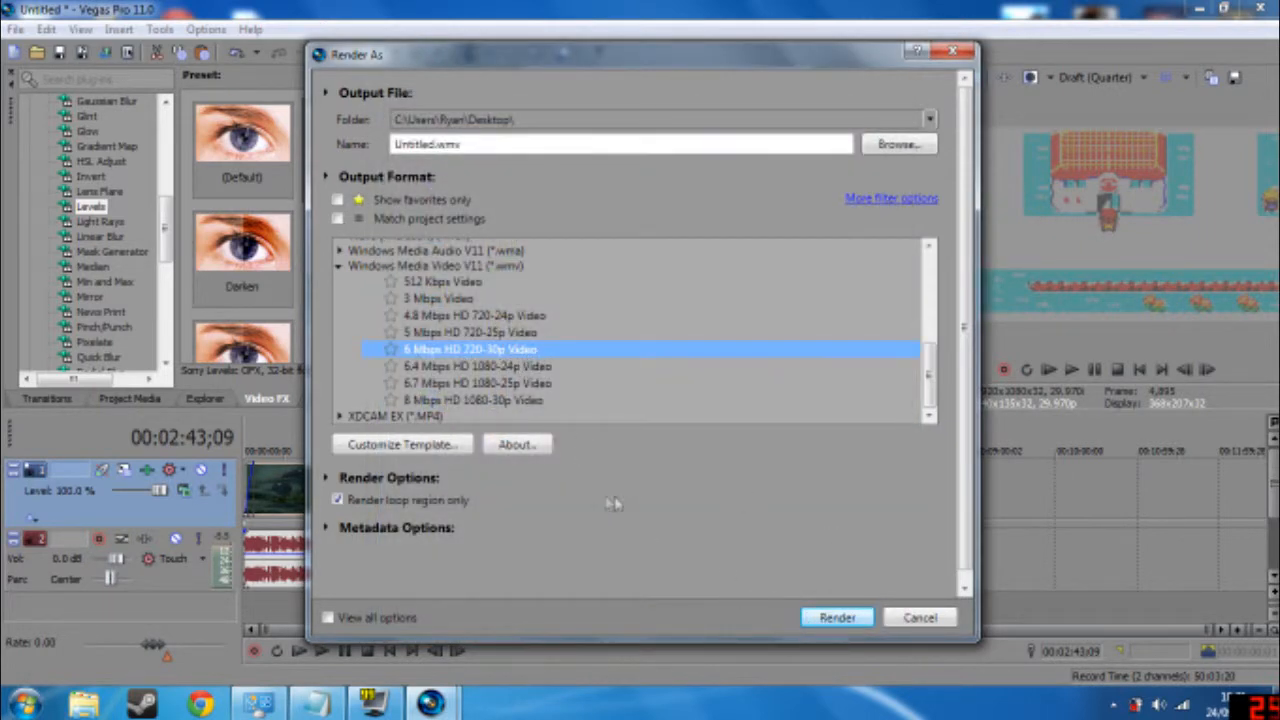
click(836, 617)
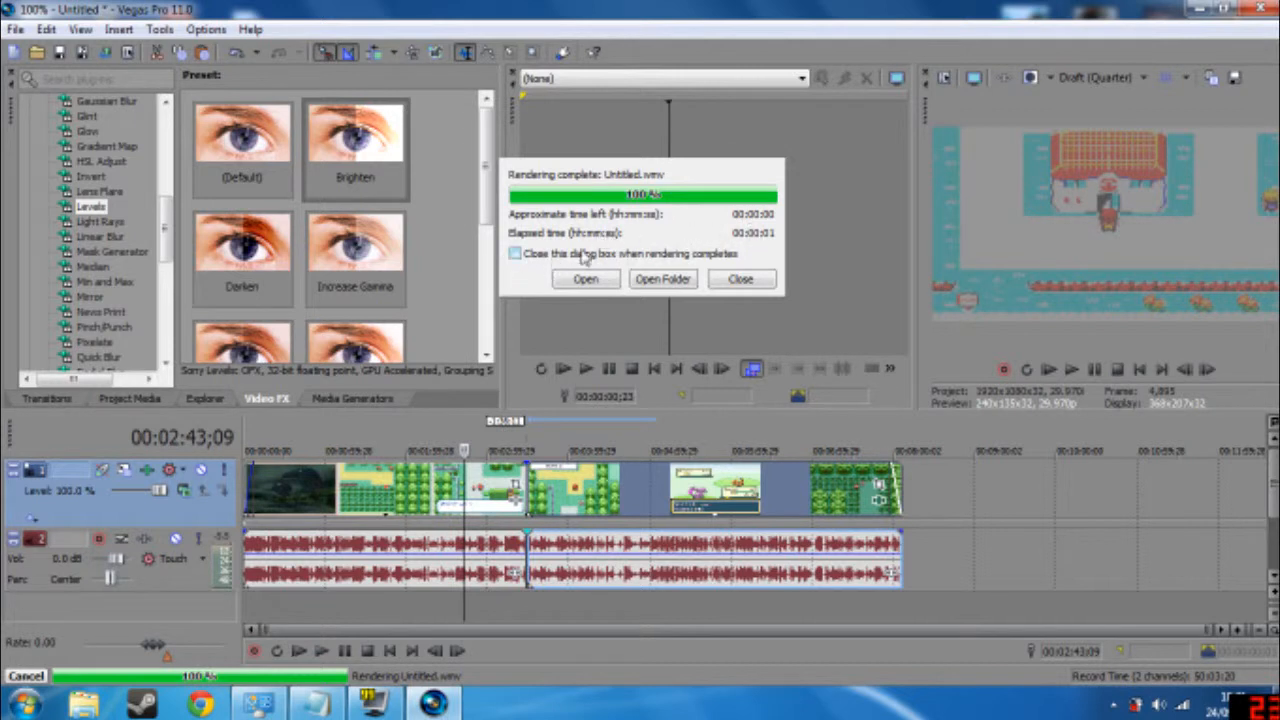
click(740, 280)
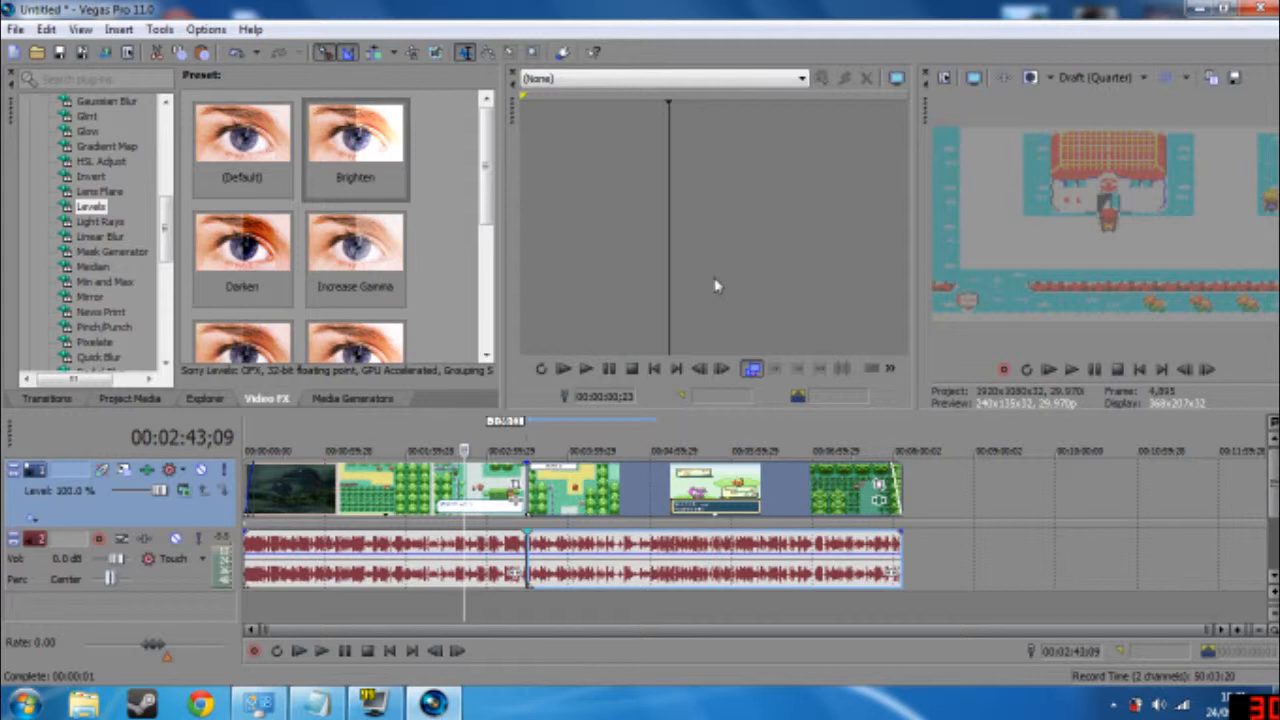